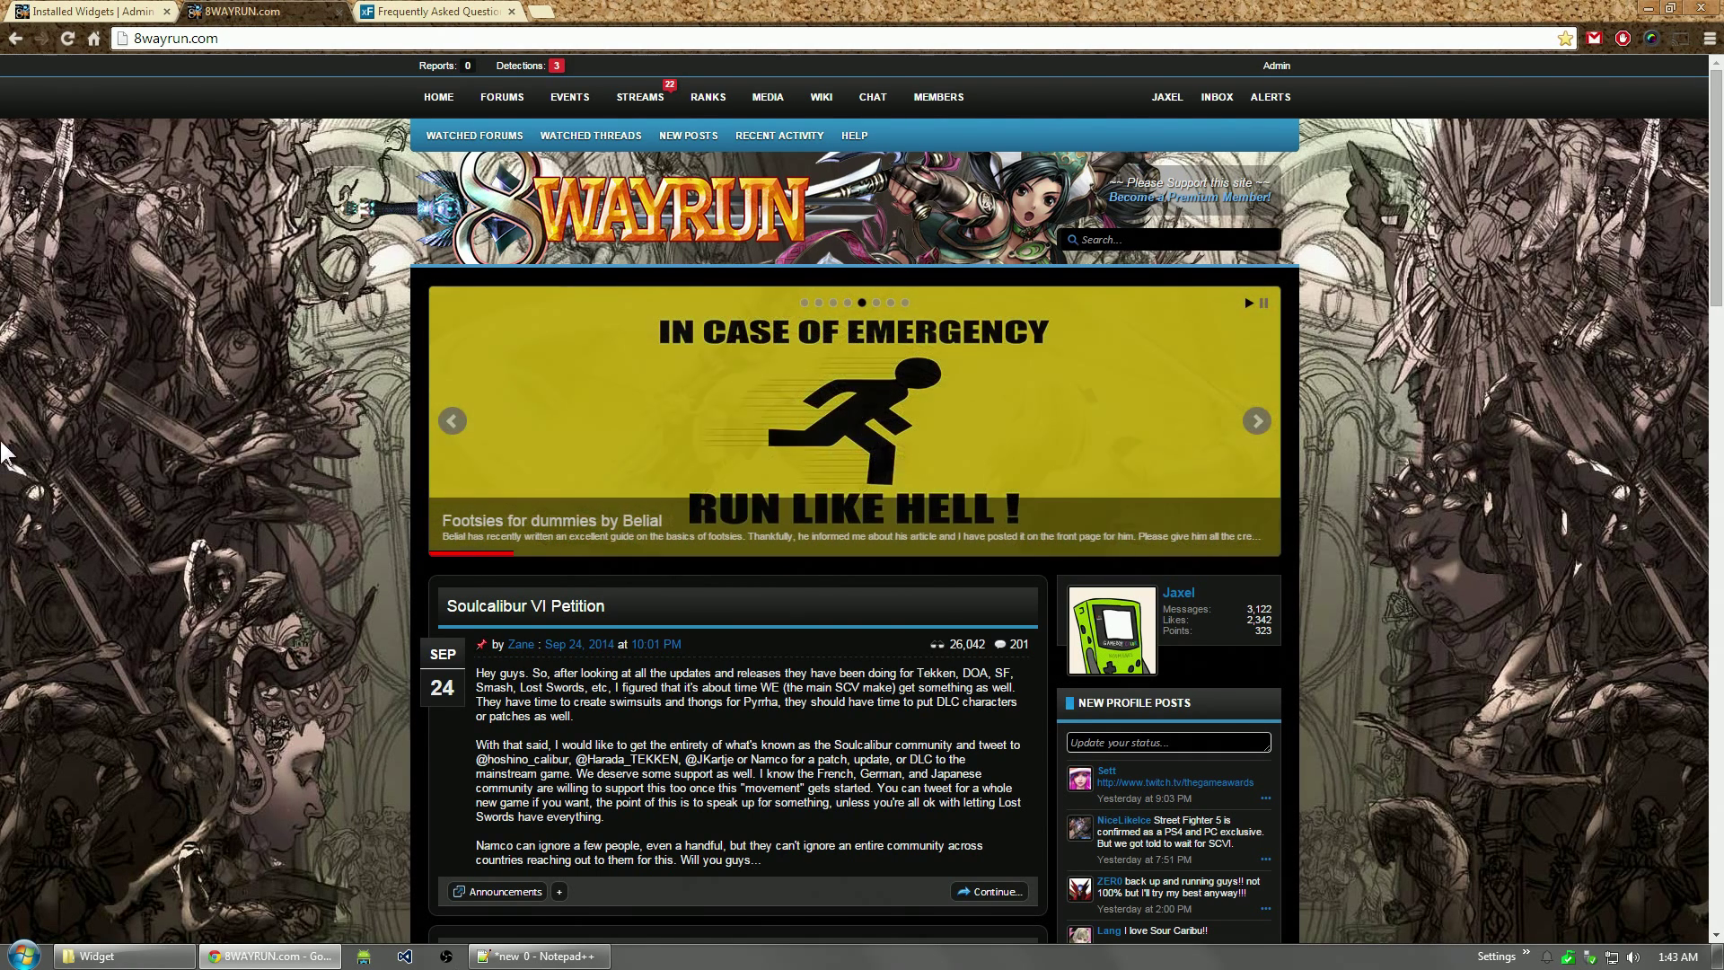
Step: Review the installed widgets list and the XenForo FAQ section on enabling debug mode, returning to the installed widgets
click(90, 11)
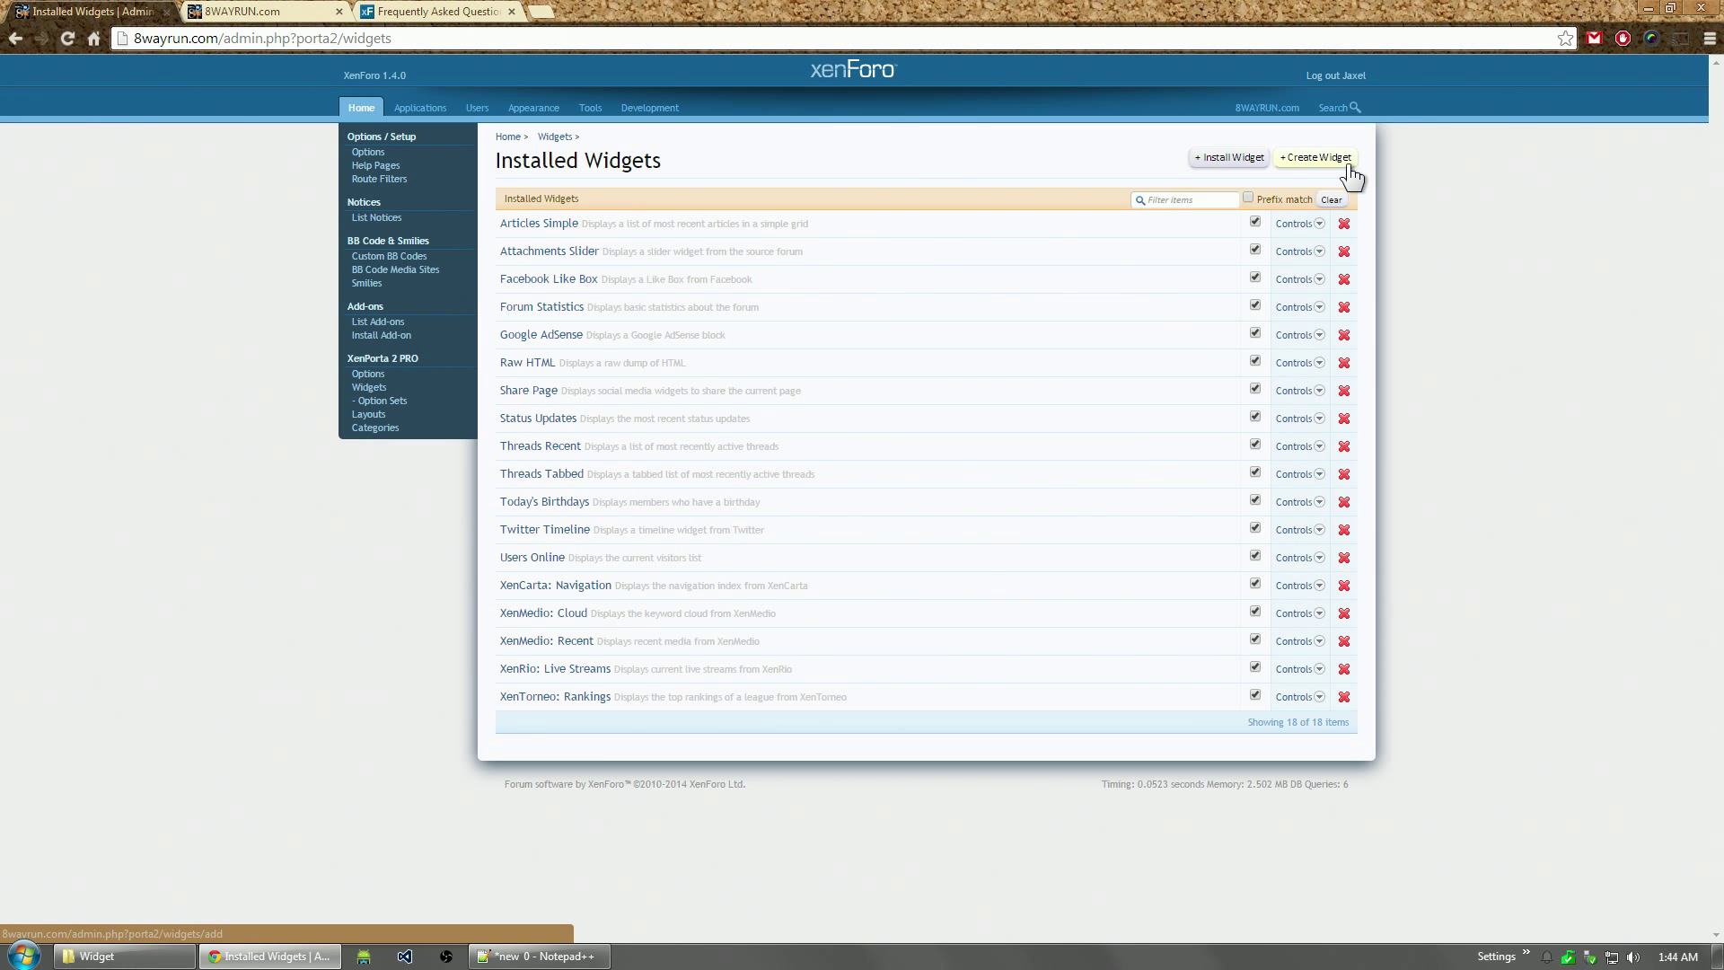
click(473, 13)
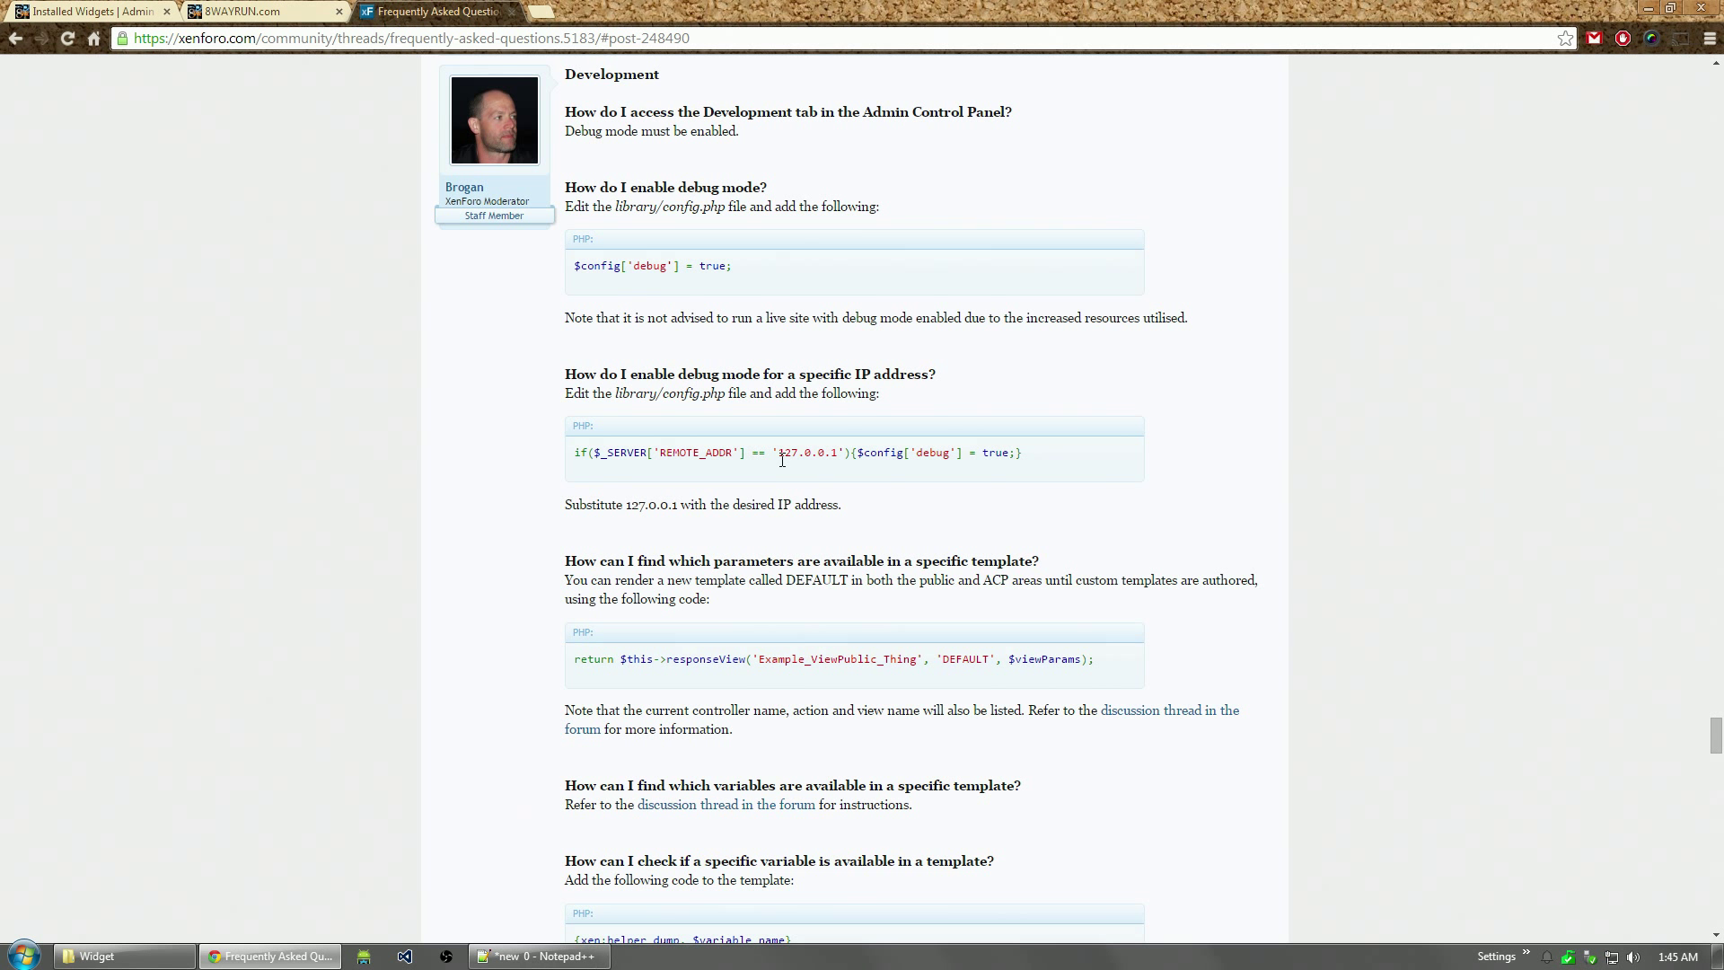
click(120, 11)
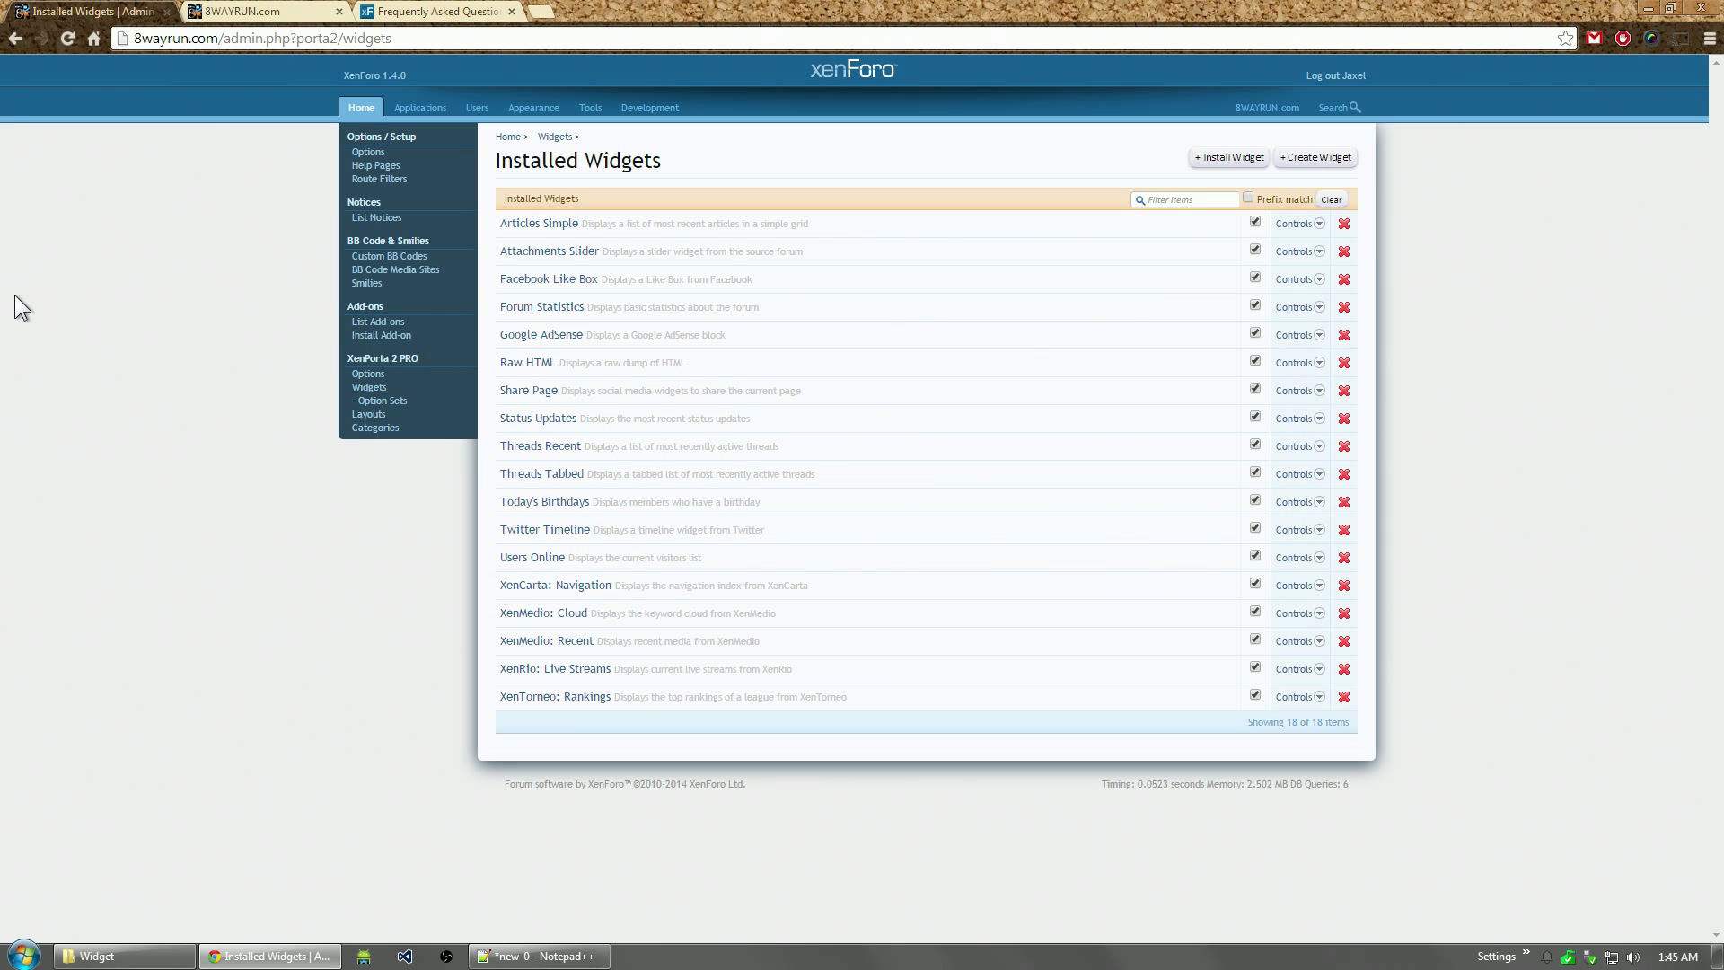
Step: Start a new widget with the ID TwitchEmbed and the title Twitch Stream
click(1355, 158)
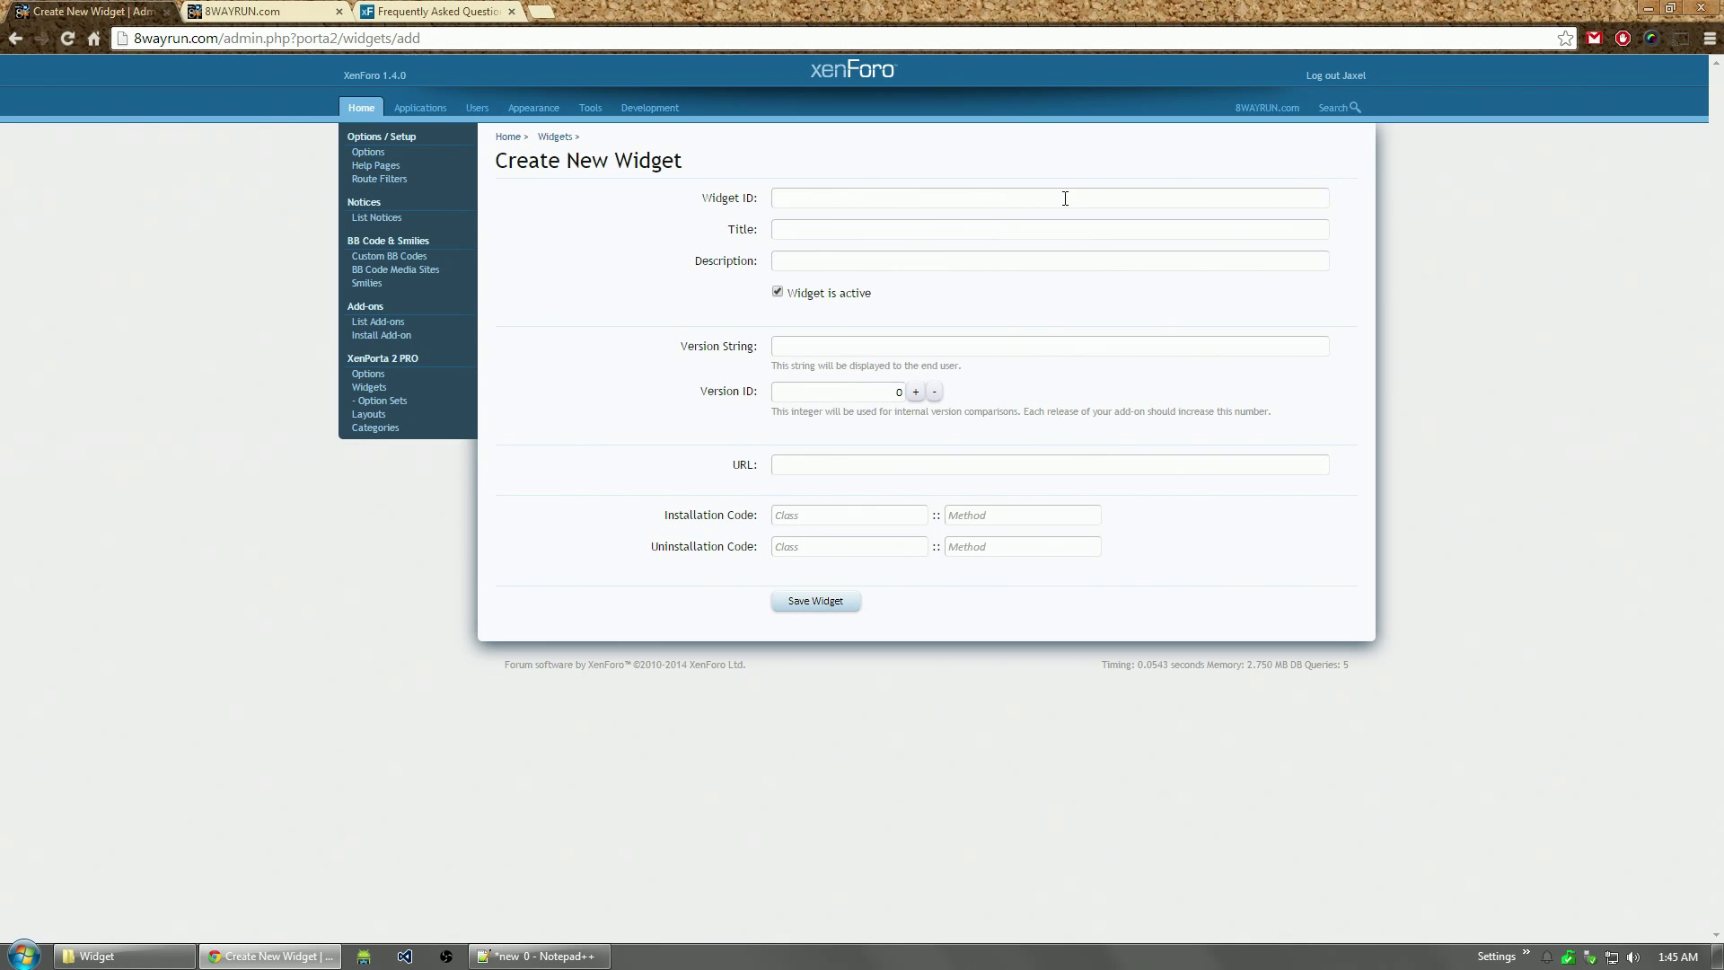
click(1003, 203)
text(TwitchEmbed)
key(Tab)
text(Twitc)
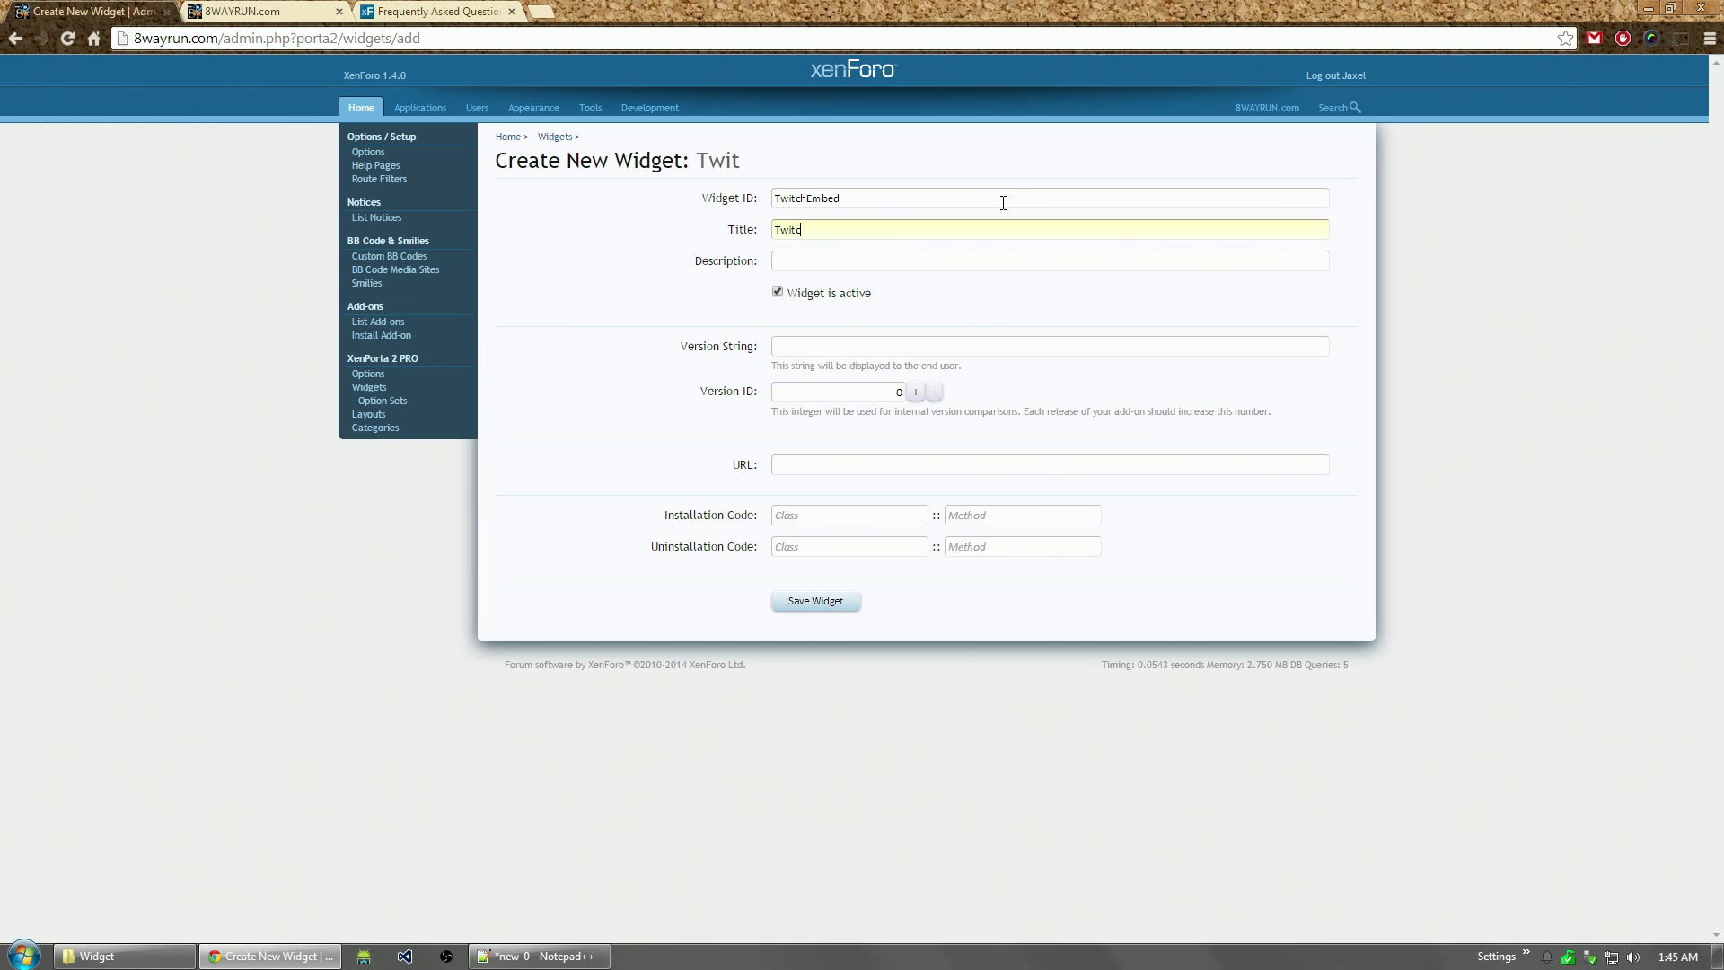
text(h Stream)
key(Tab)
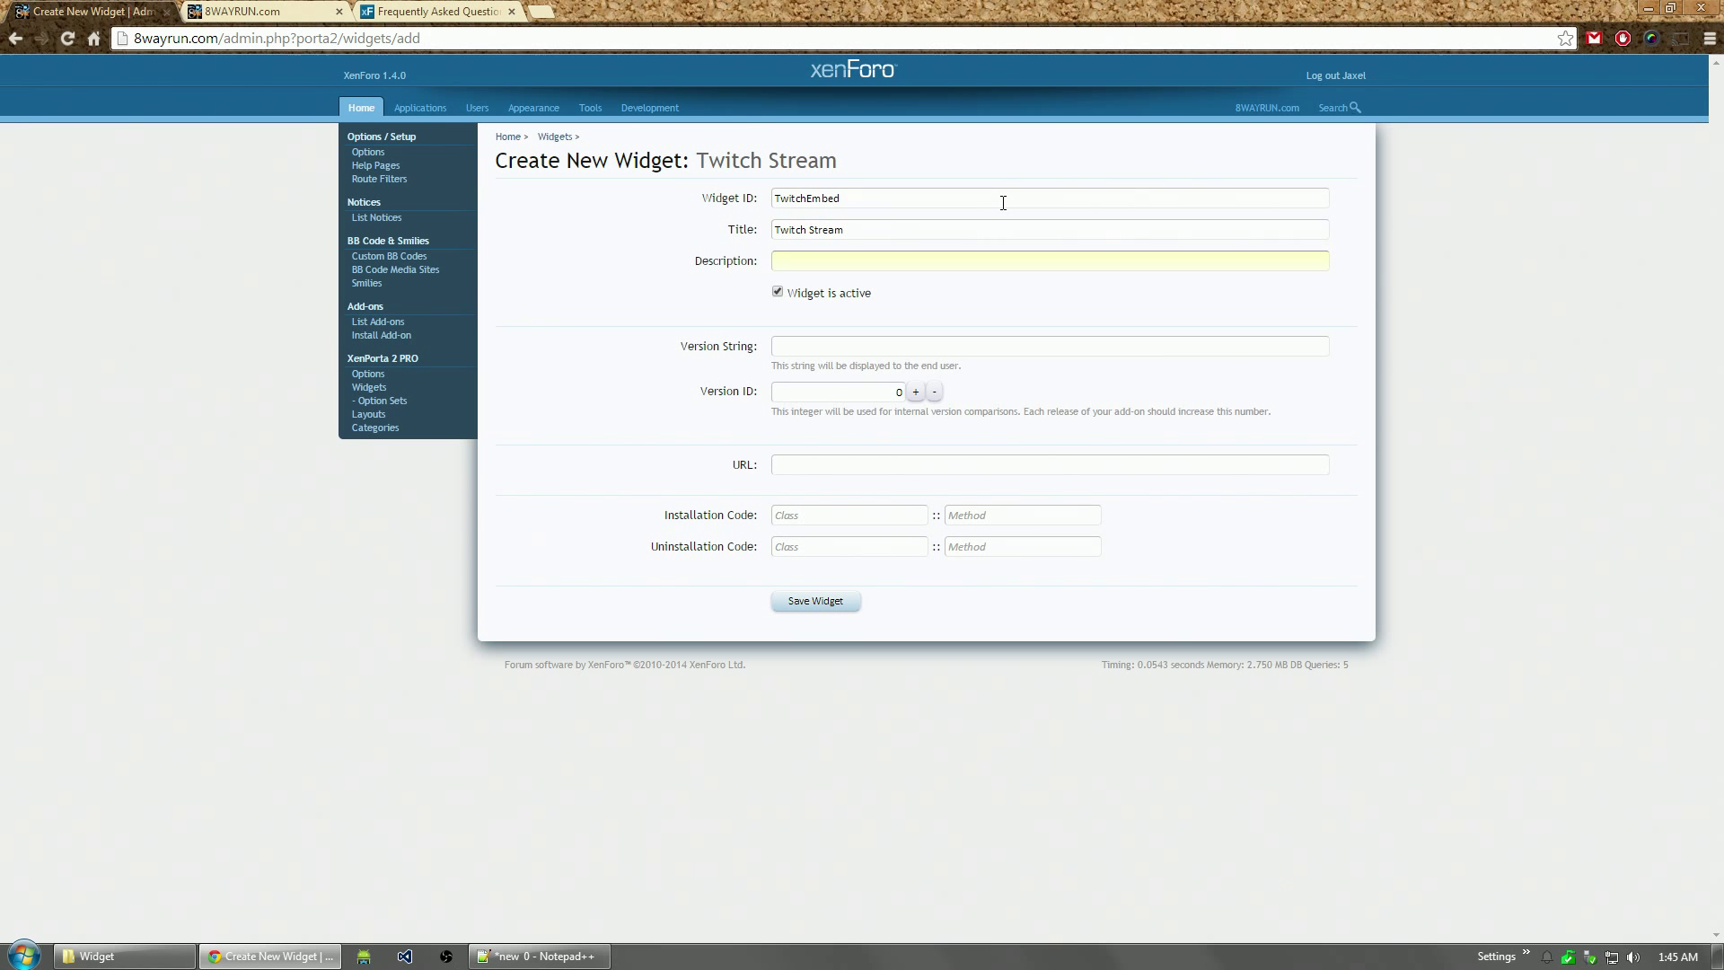
Step: Describe the widget as "Embeds a twitch stream into a block", set its version string and version ID to 1, and save it
text(Embeds a twitch stream into a block)
key(Tab)
key(Tab)
text(1)
key(Tab)
text(1)
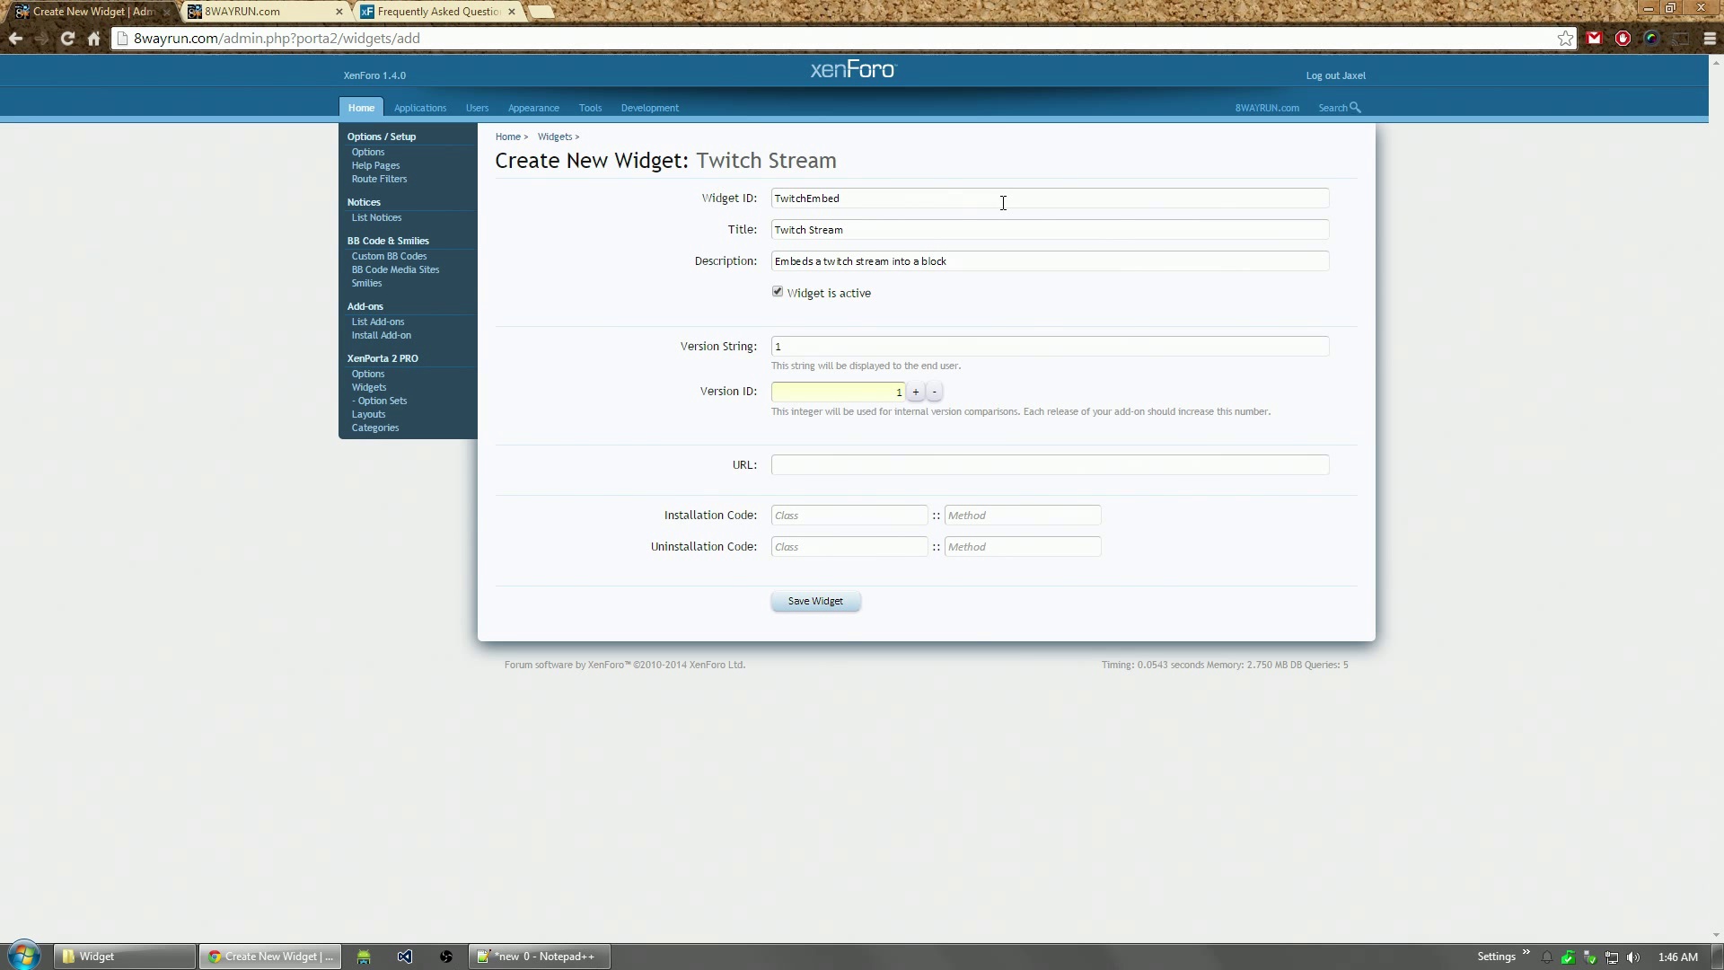
key(Tab)
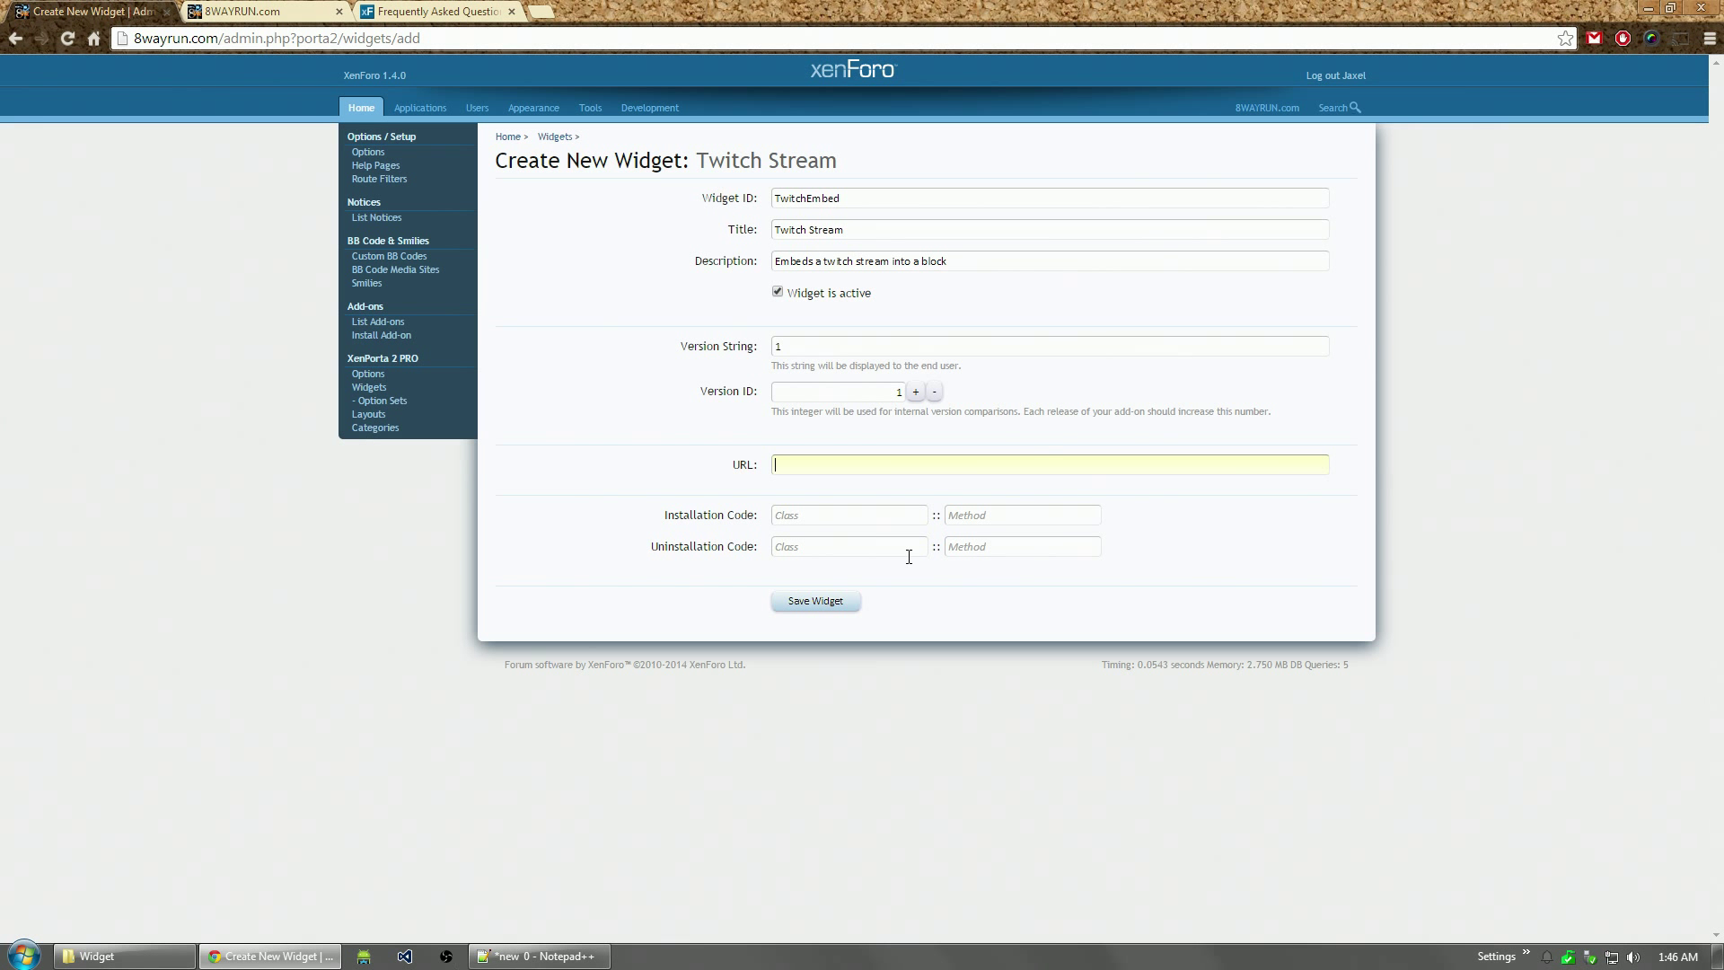
click(811, 604)
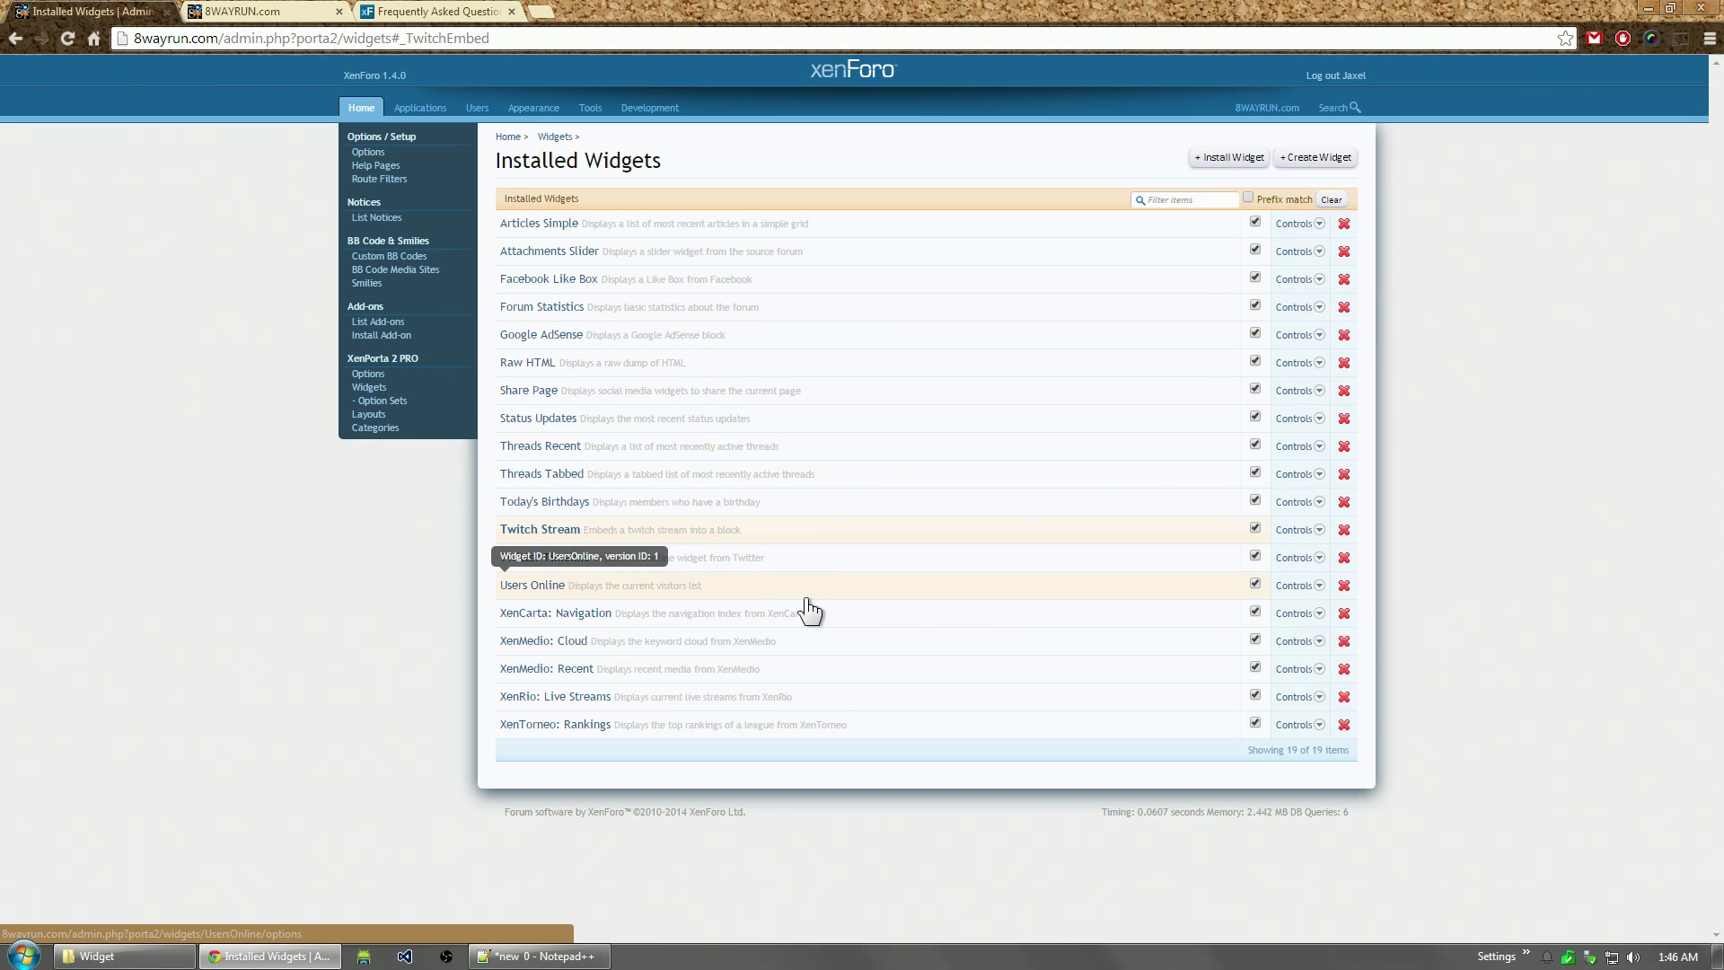
Step: Open the Twitch Stream widget's options, check its base class name, and save the display settings for the Administrative group
click(845, 524)
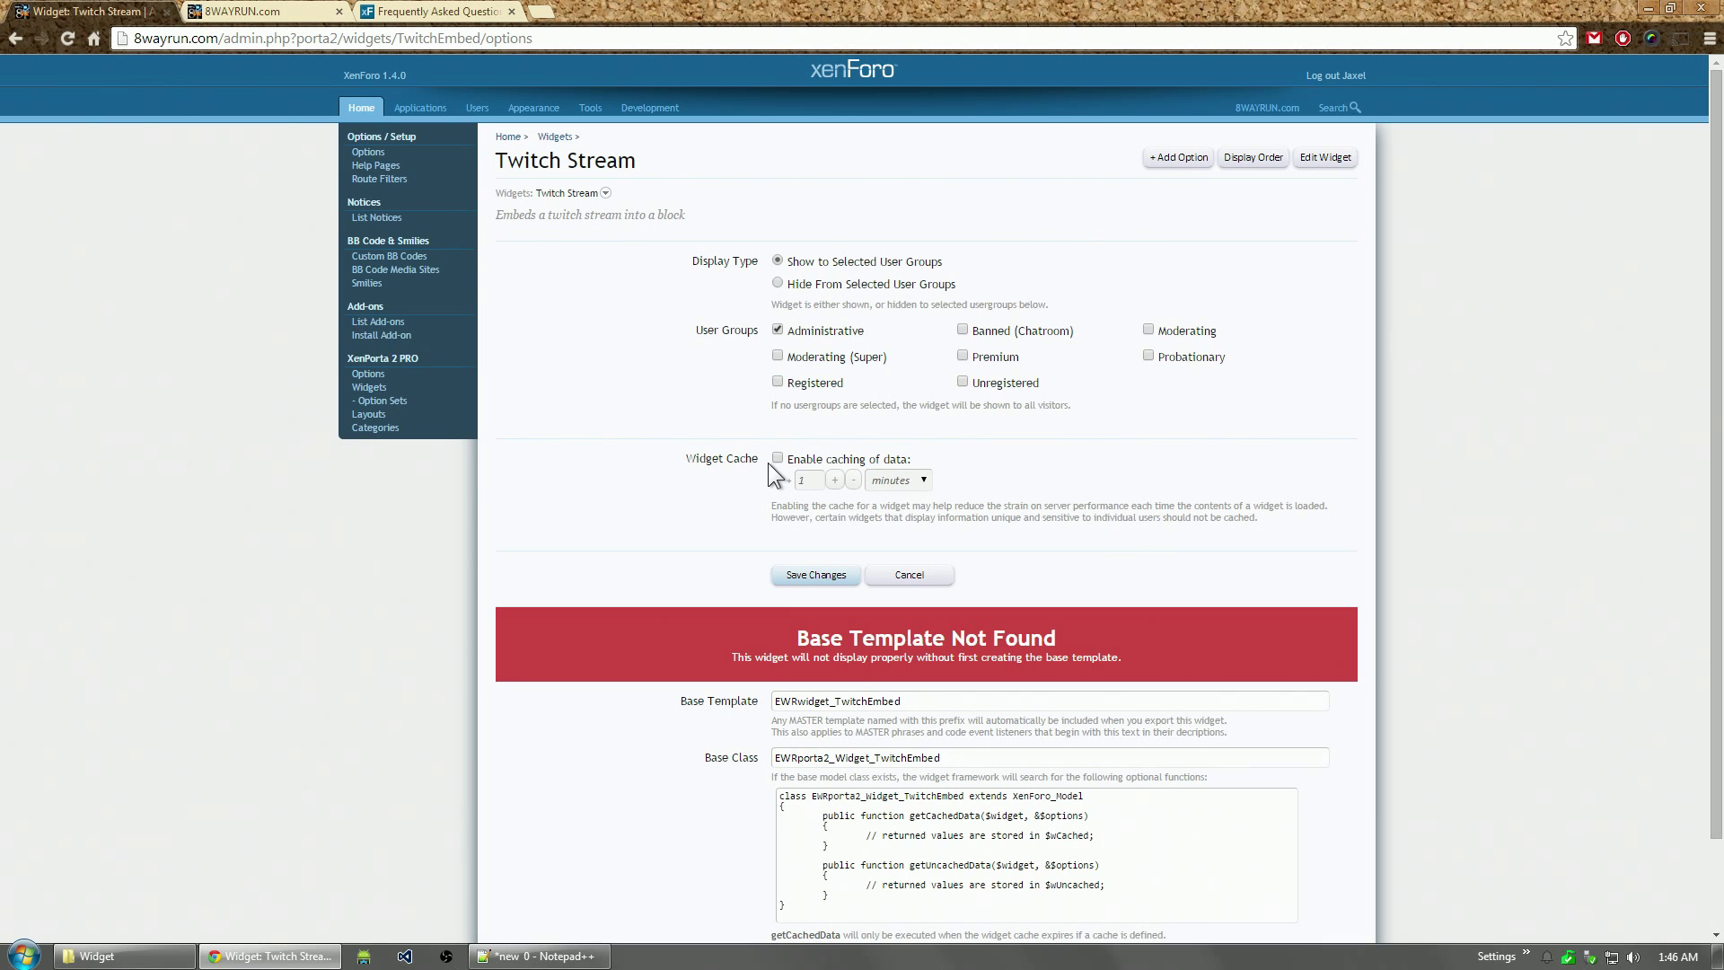
double_click(788, 756)
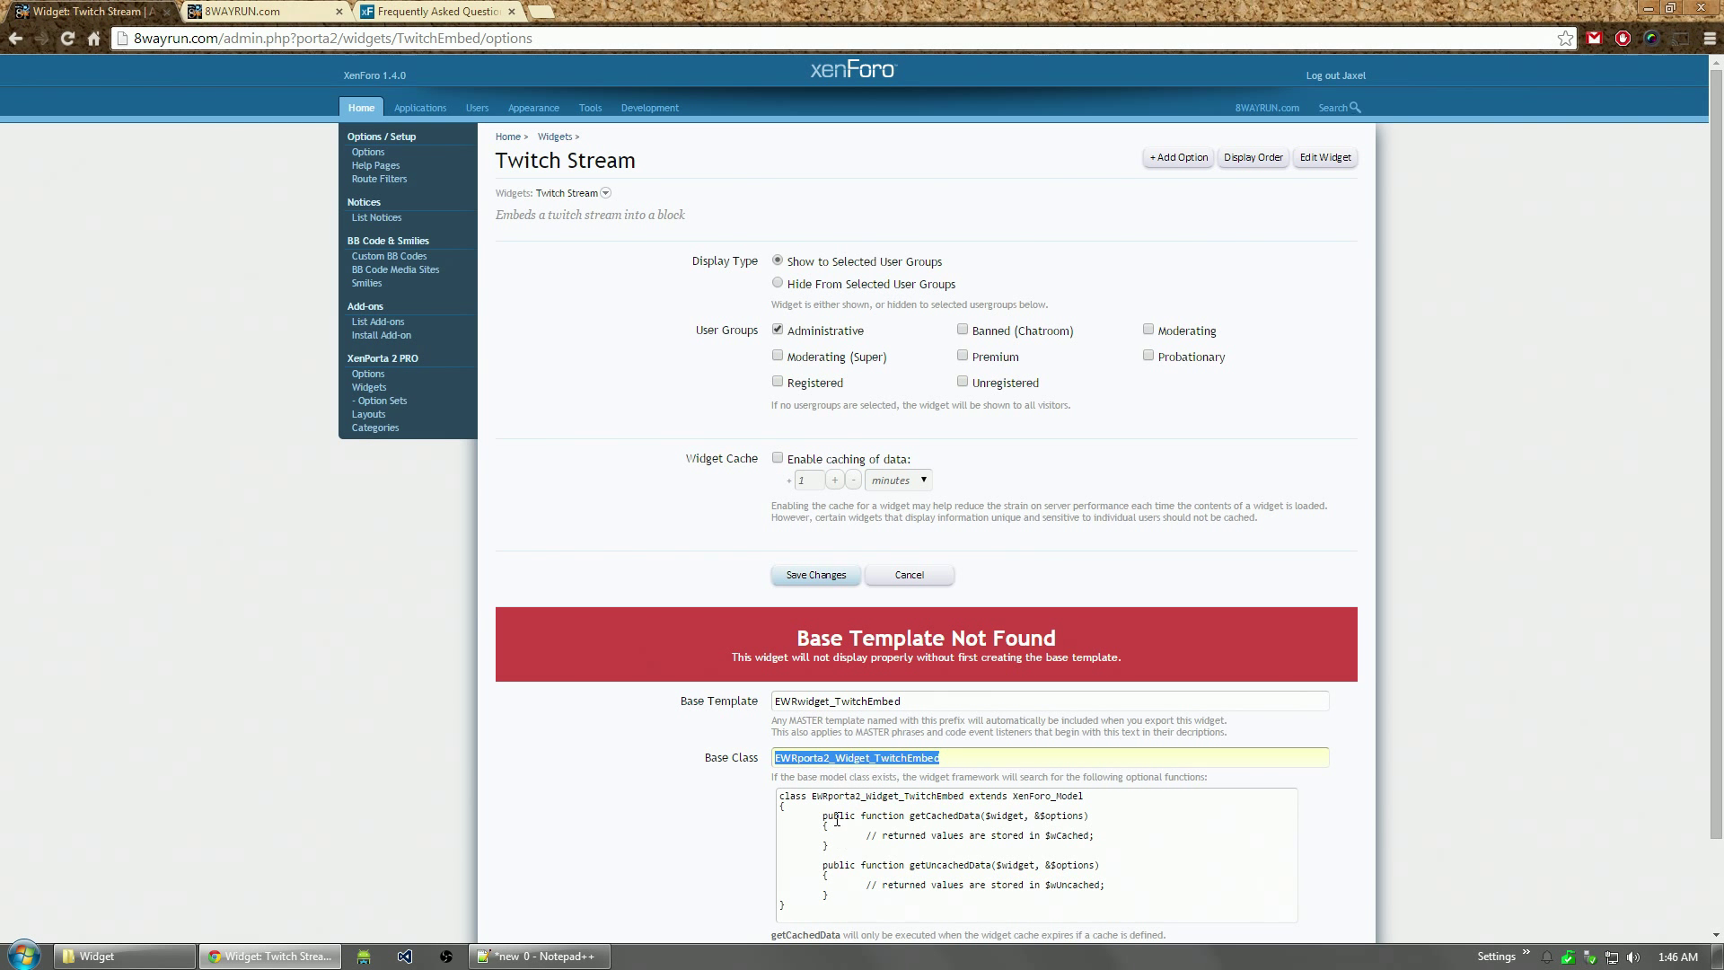
click(670, 517)
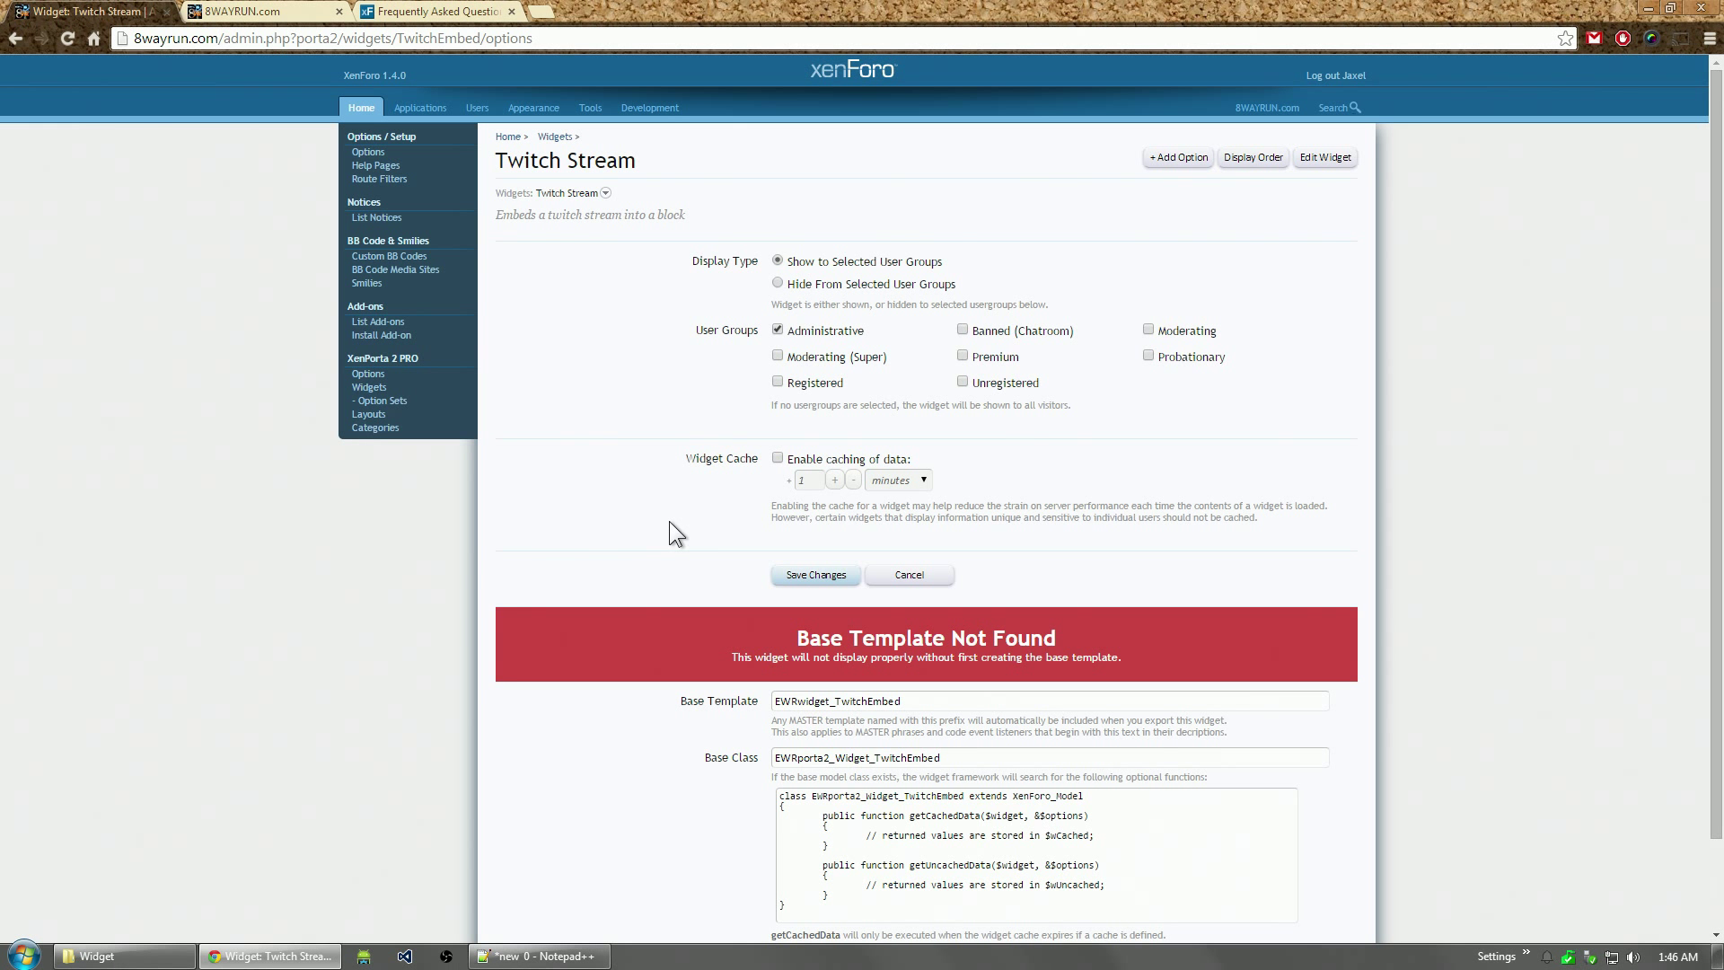
click(819, 579)
Step: Copy the widget's base template name and start a new Master Style template named EWRwidget_TwitchEmbed
drag(1148, 650, 1274, 679)
double_click(826, 703)
key(ctrl+c)
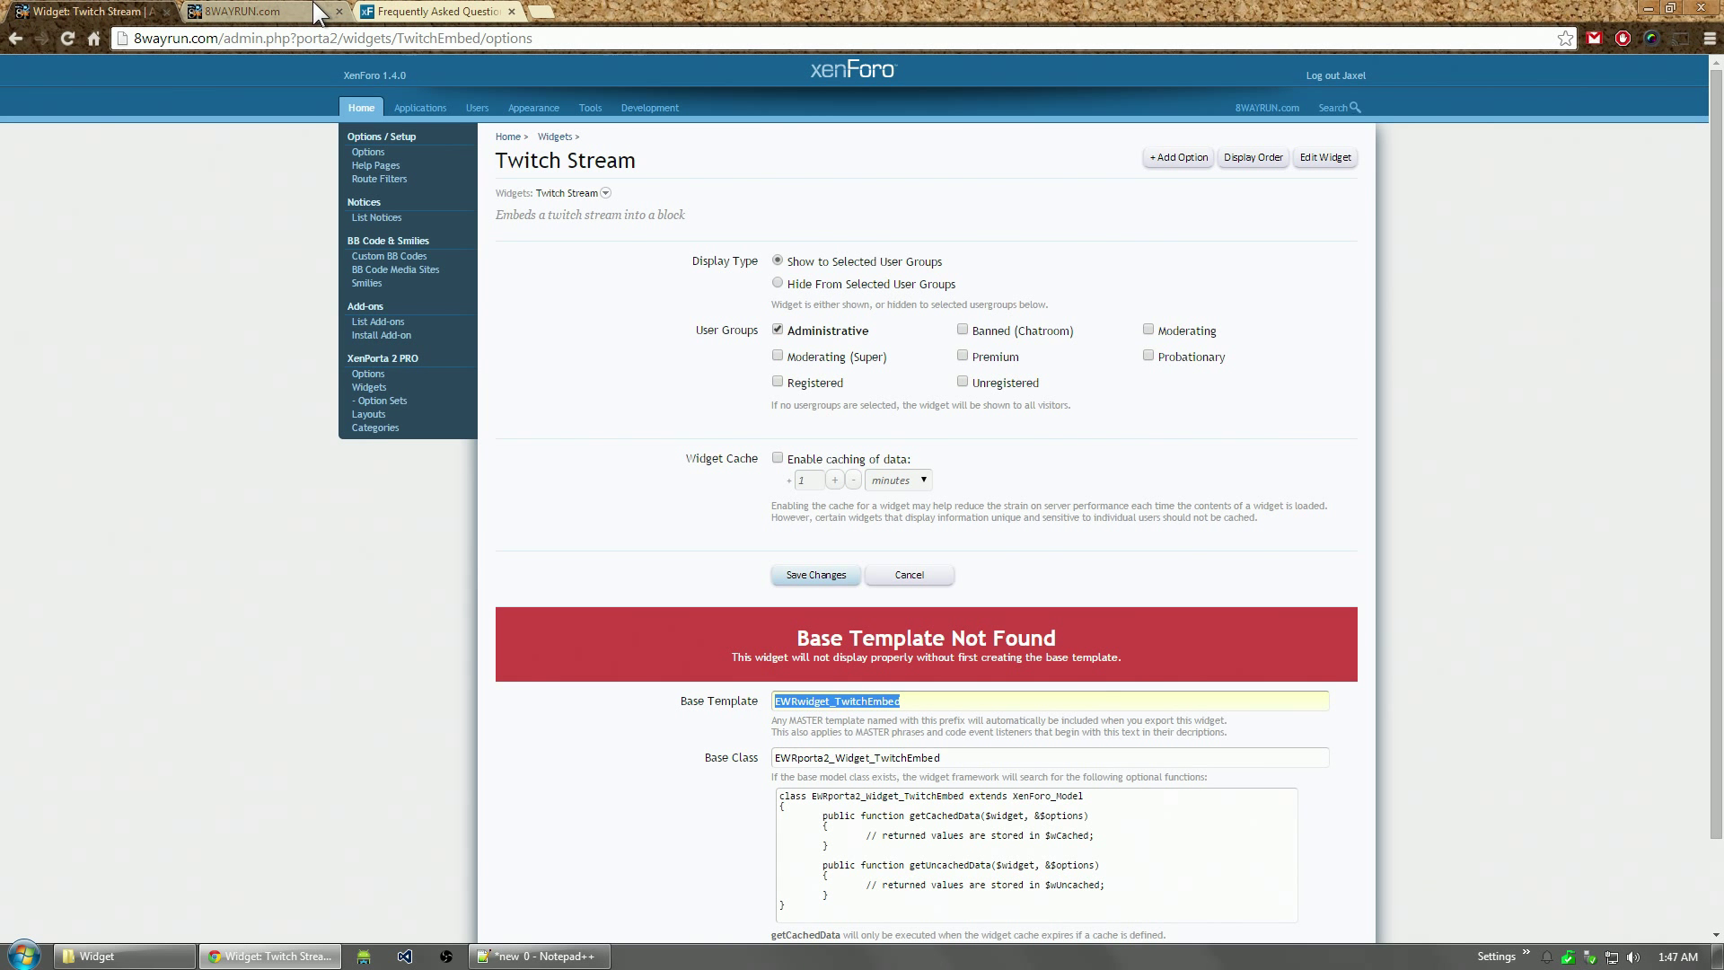
click(533, 109)
key(ctrl+Tab)
click(386, 192)
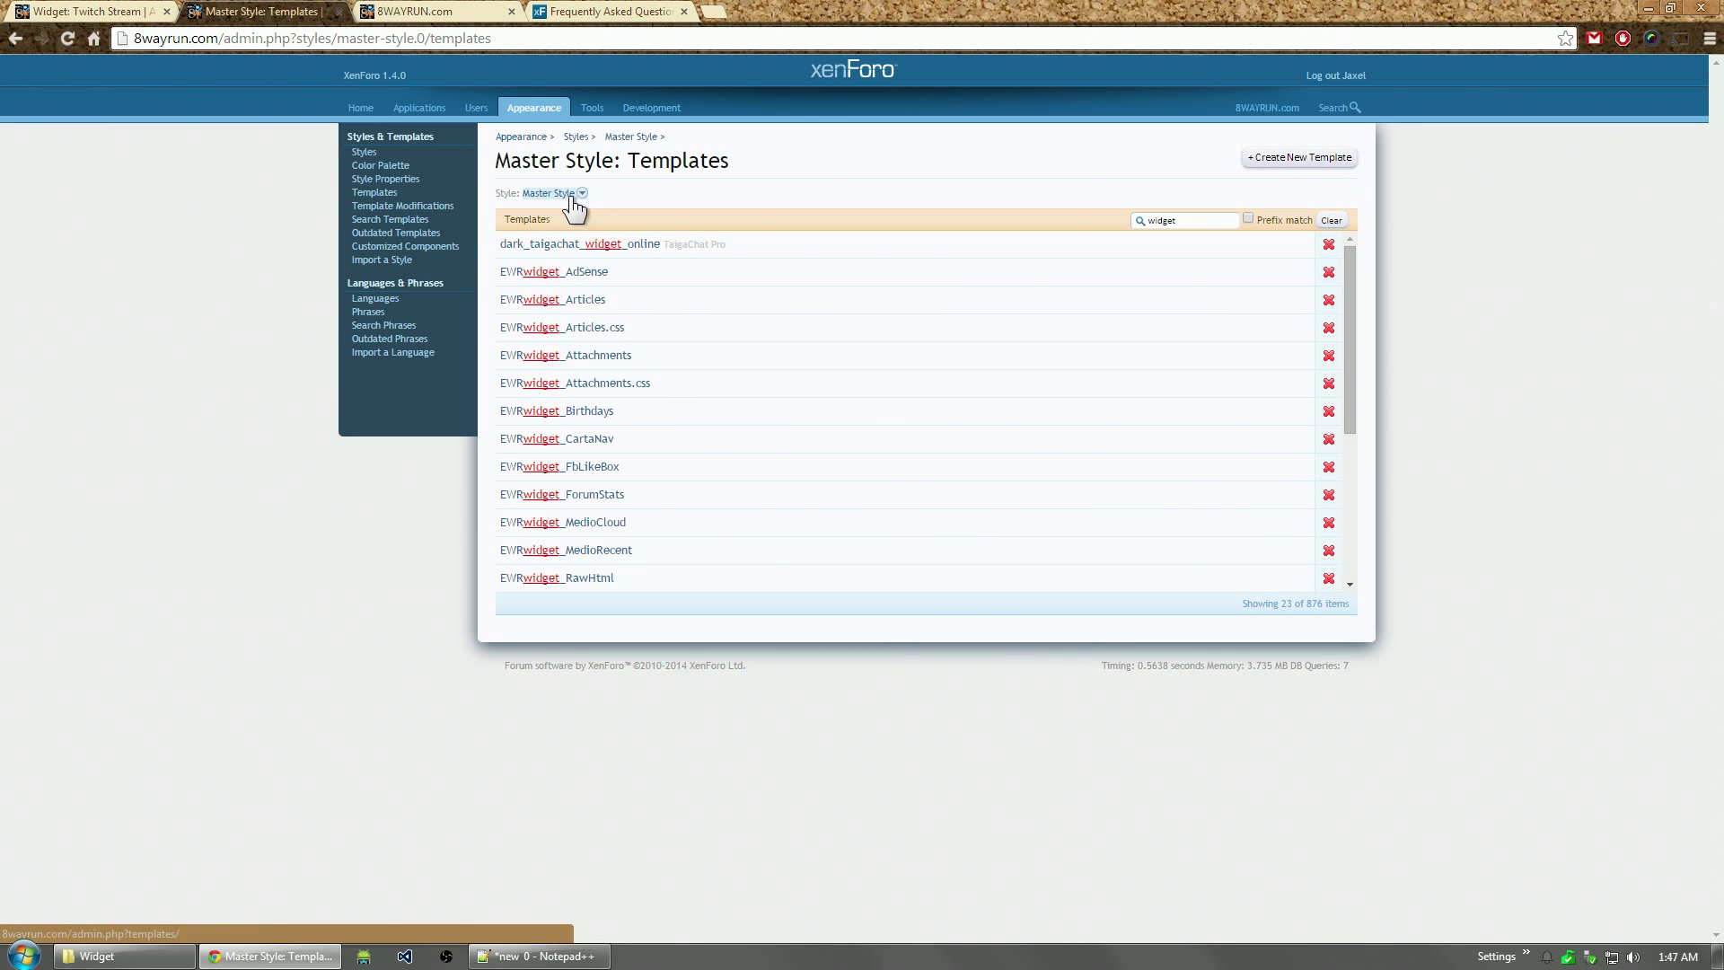
click(575, 193)
click(1289, 169)
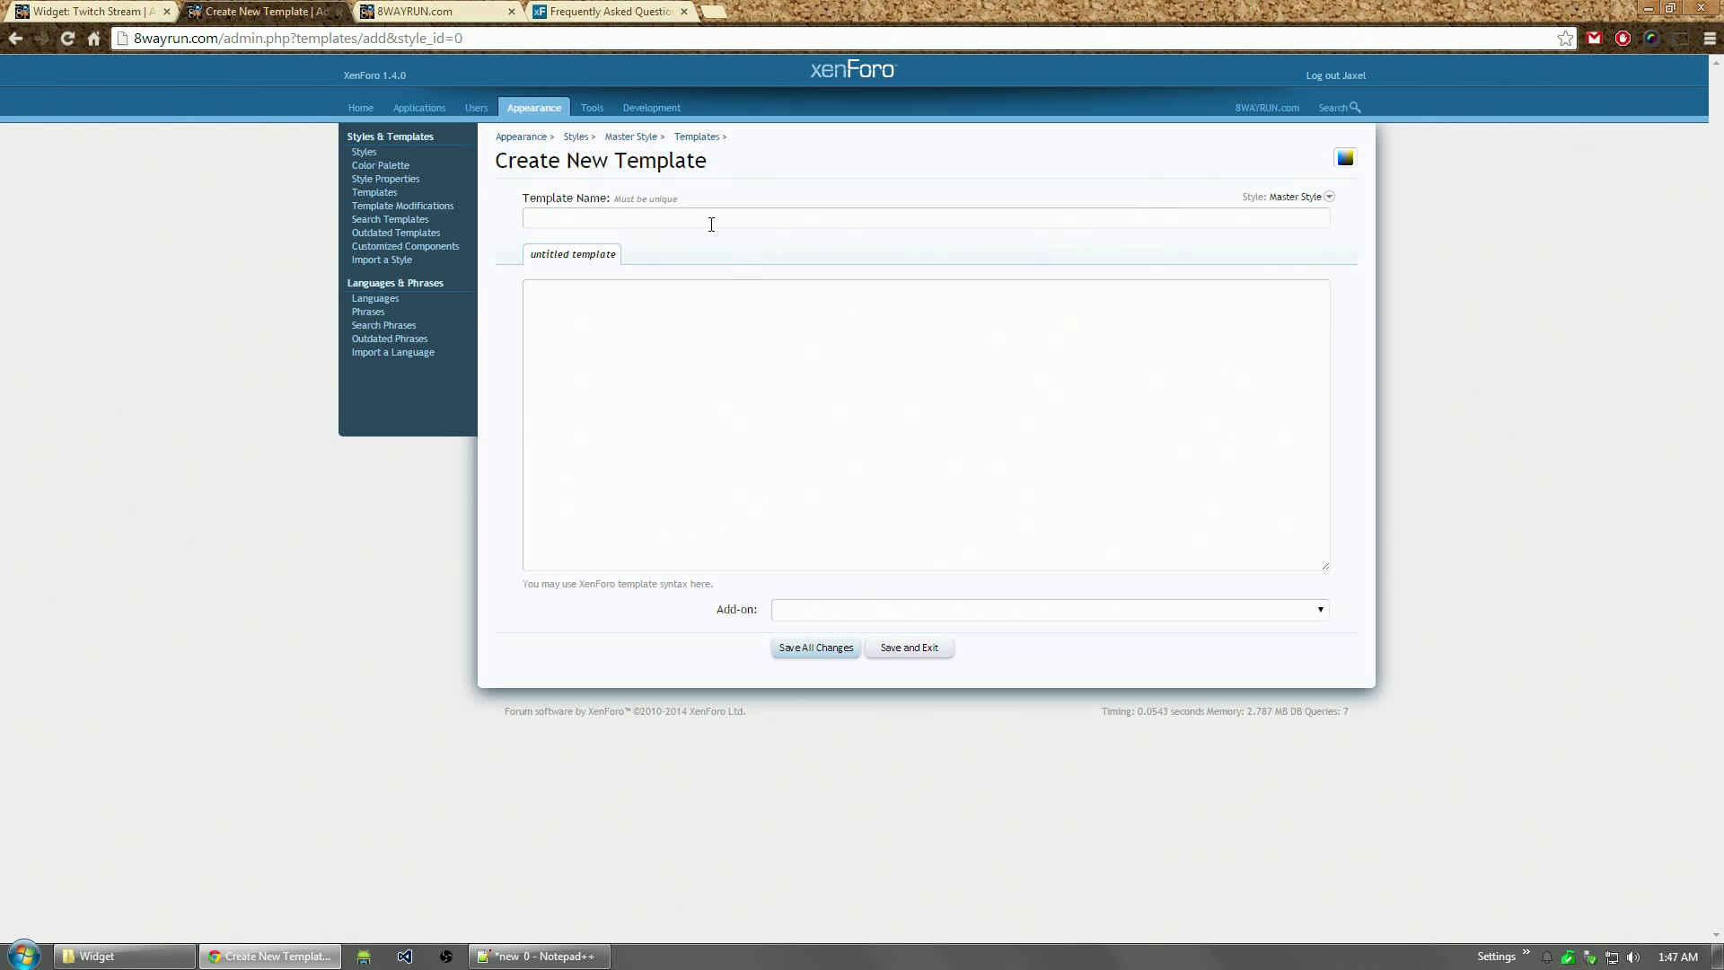
click(711, 224)
key(ctrl+v)
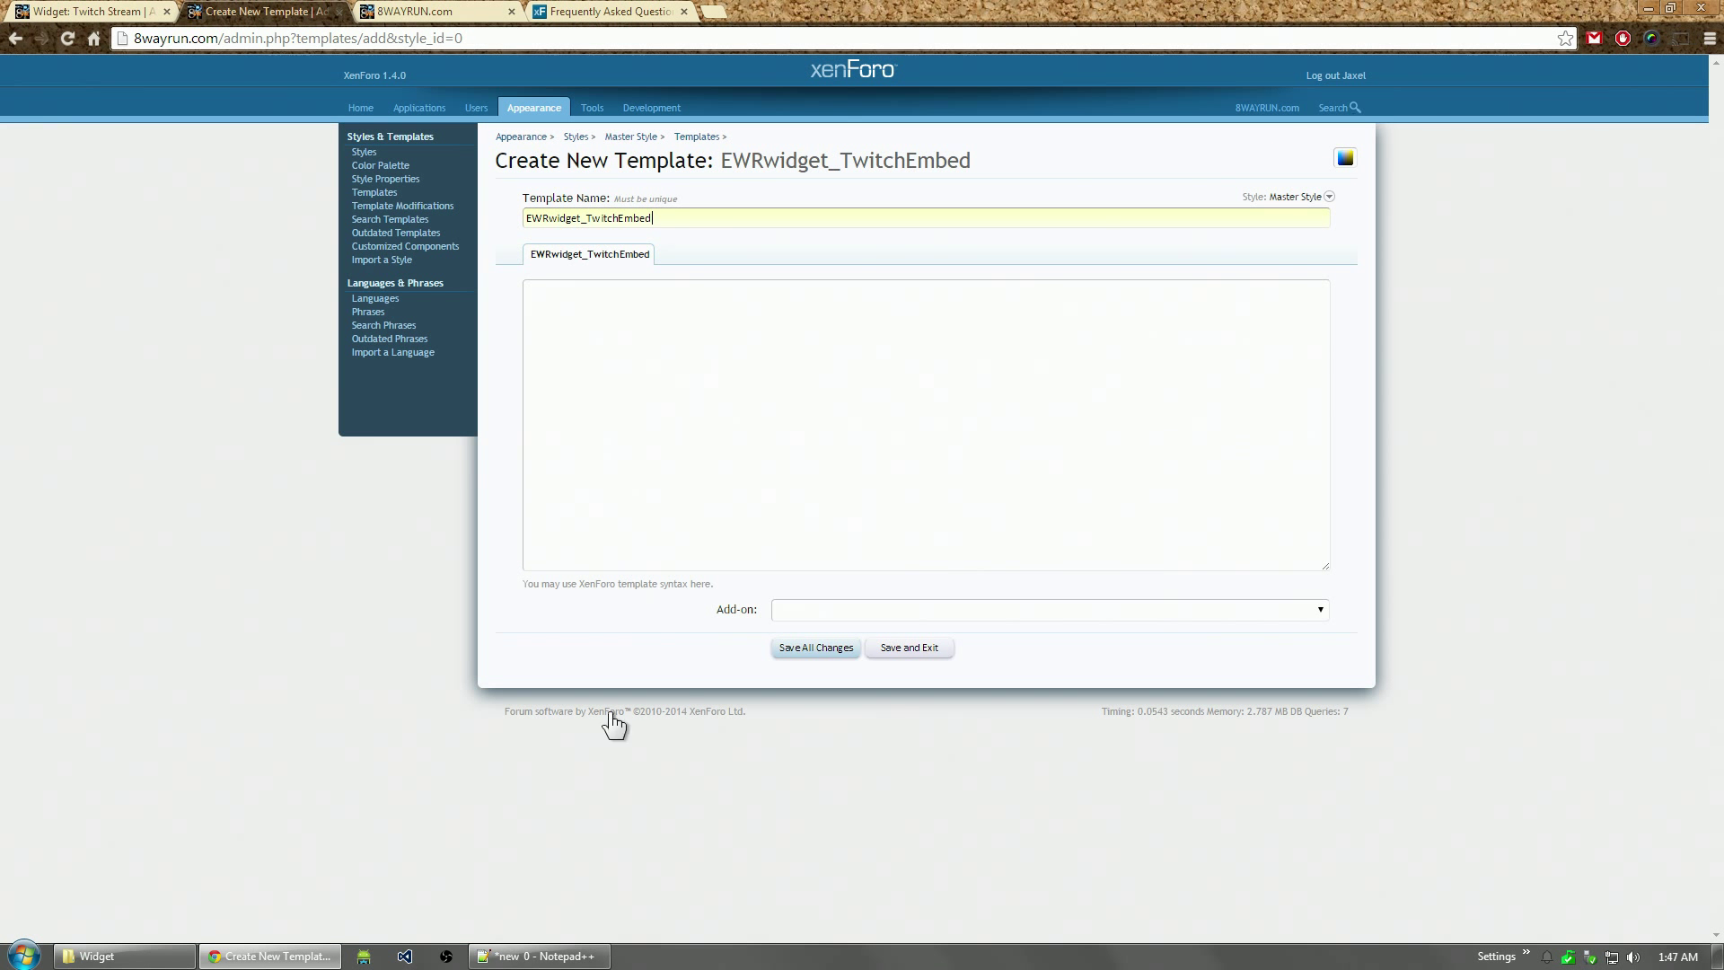
Step: Copy the whole widget markup from Notepad++ into the body of the EWRwidget_TwitchEmbed template
click(539, 955)
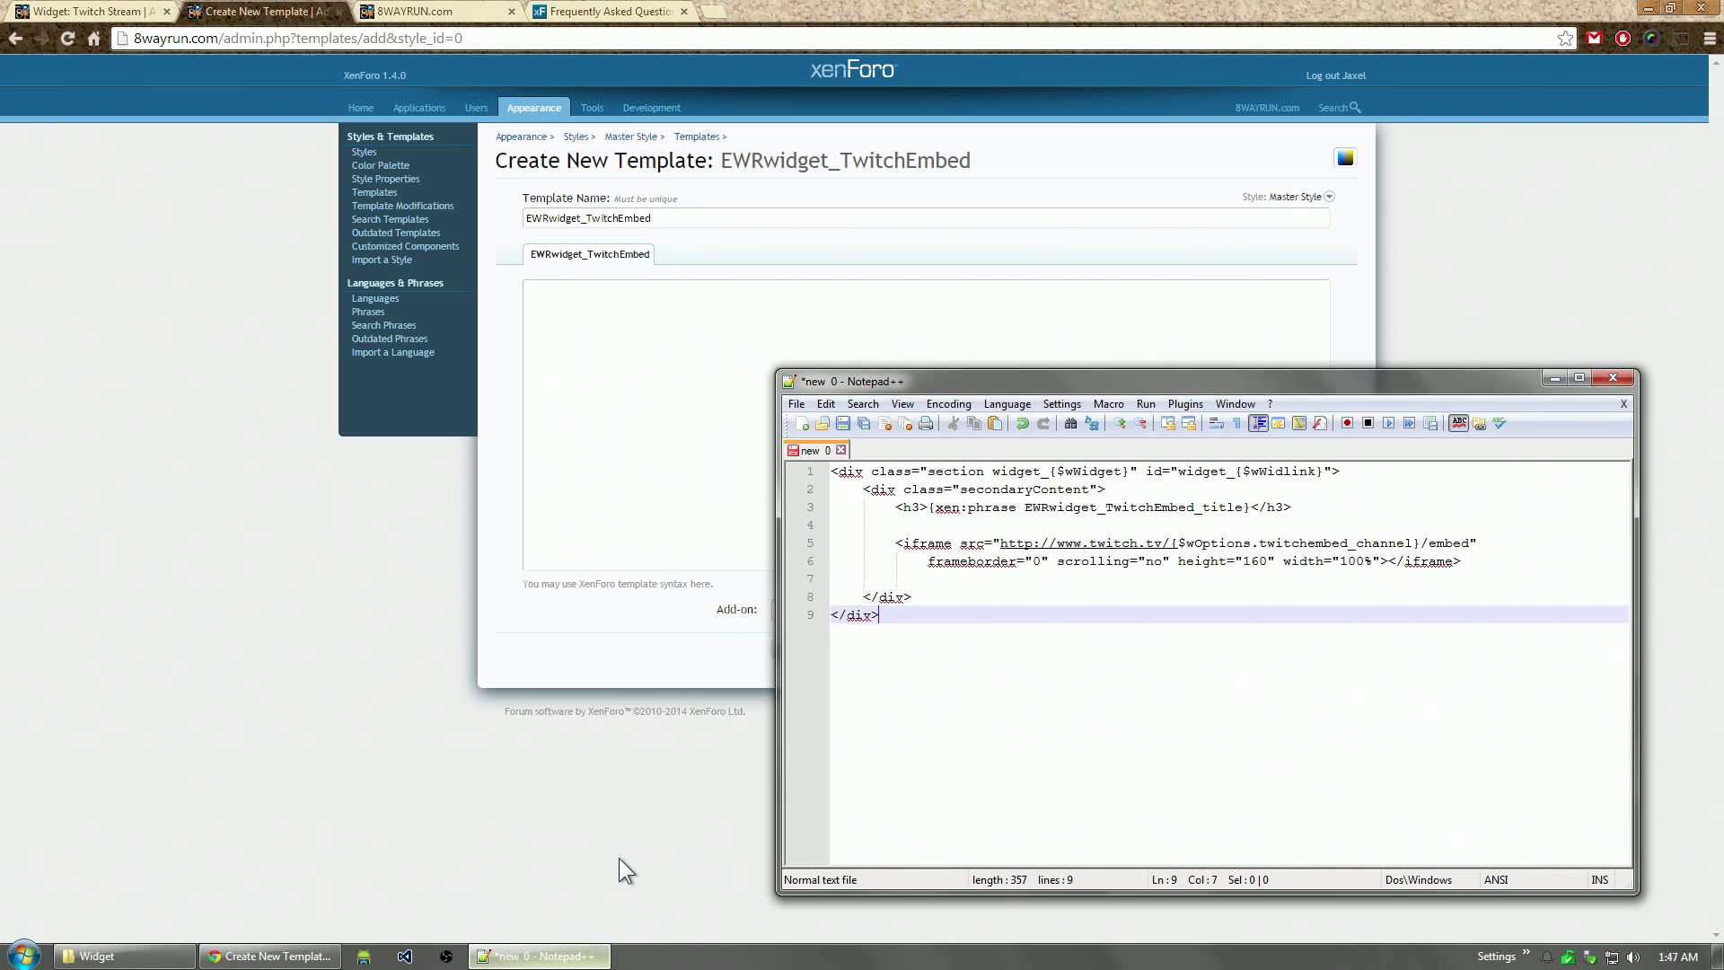
key(ctrl+a)
key(ctrl+c)
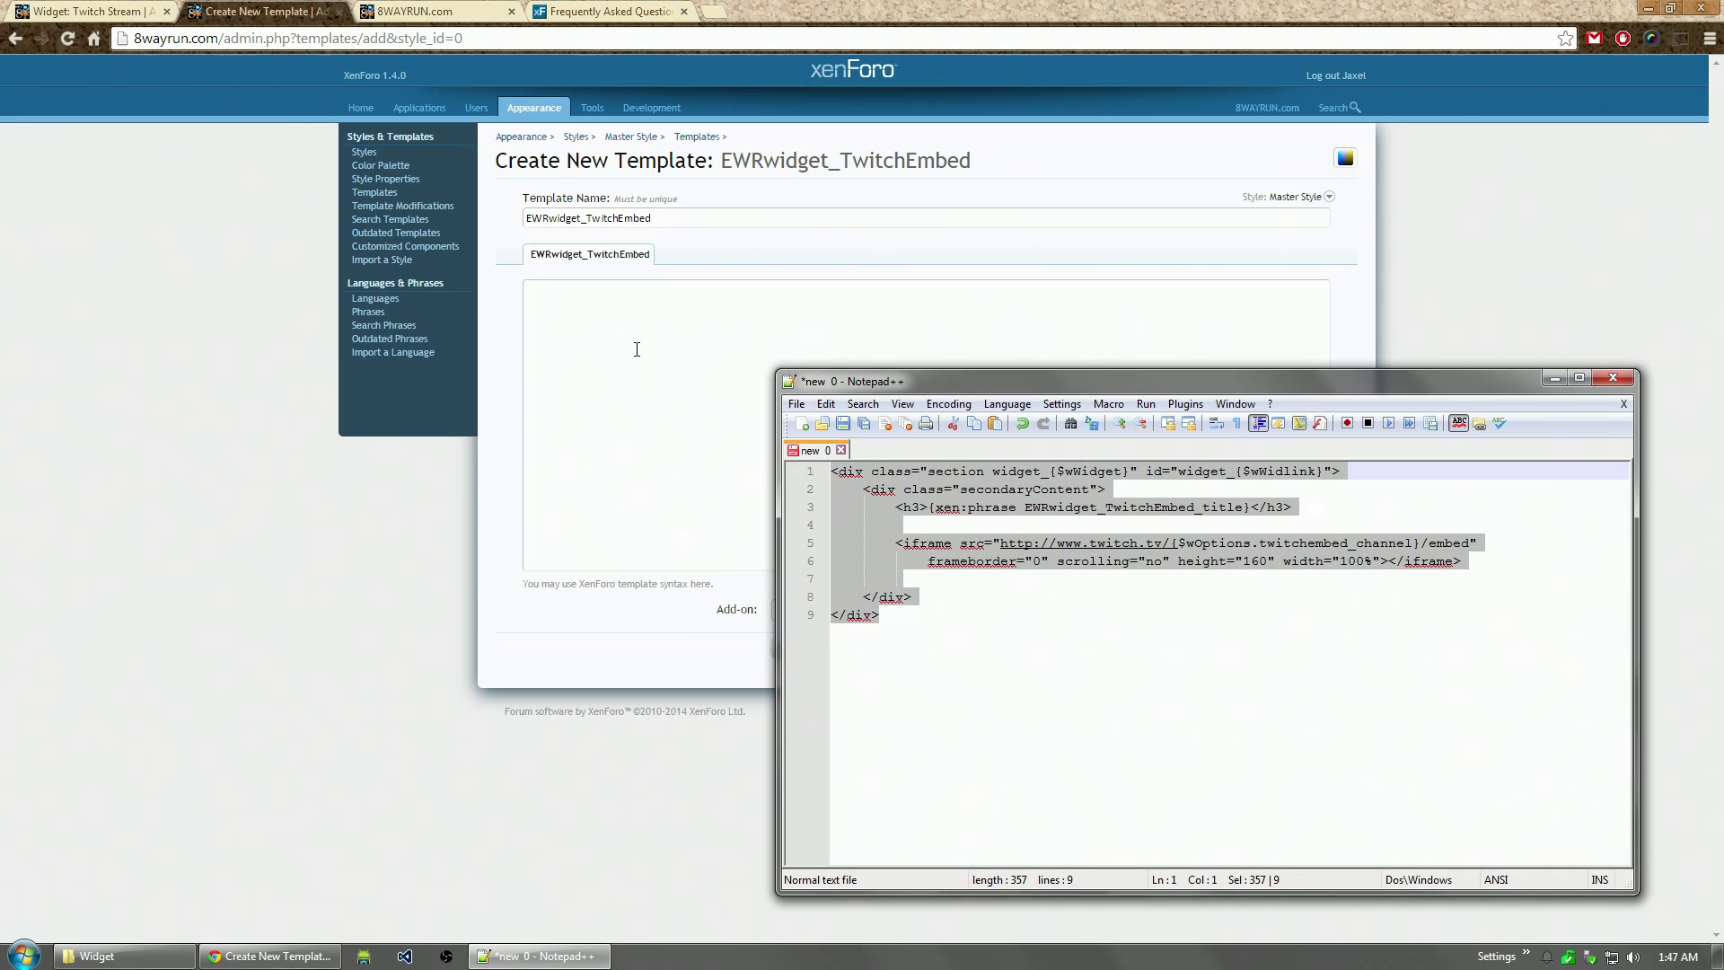
click(637, 349)
key(ctrl+v)
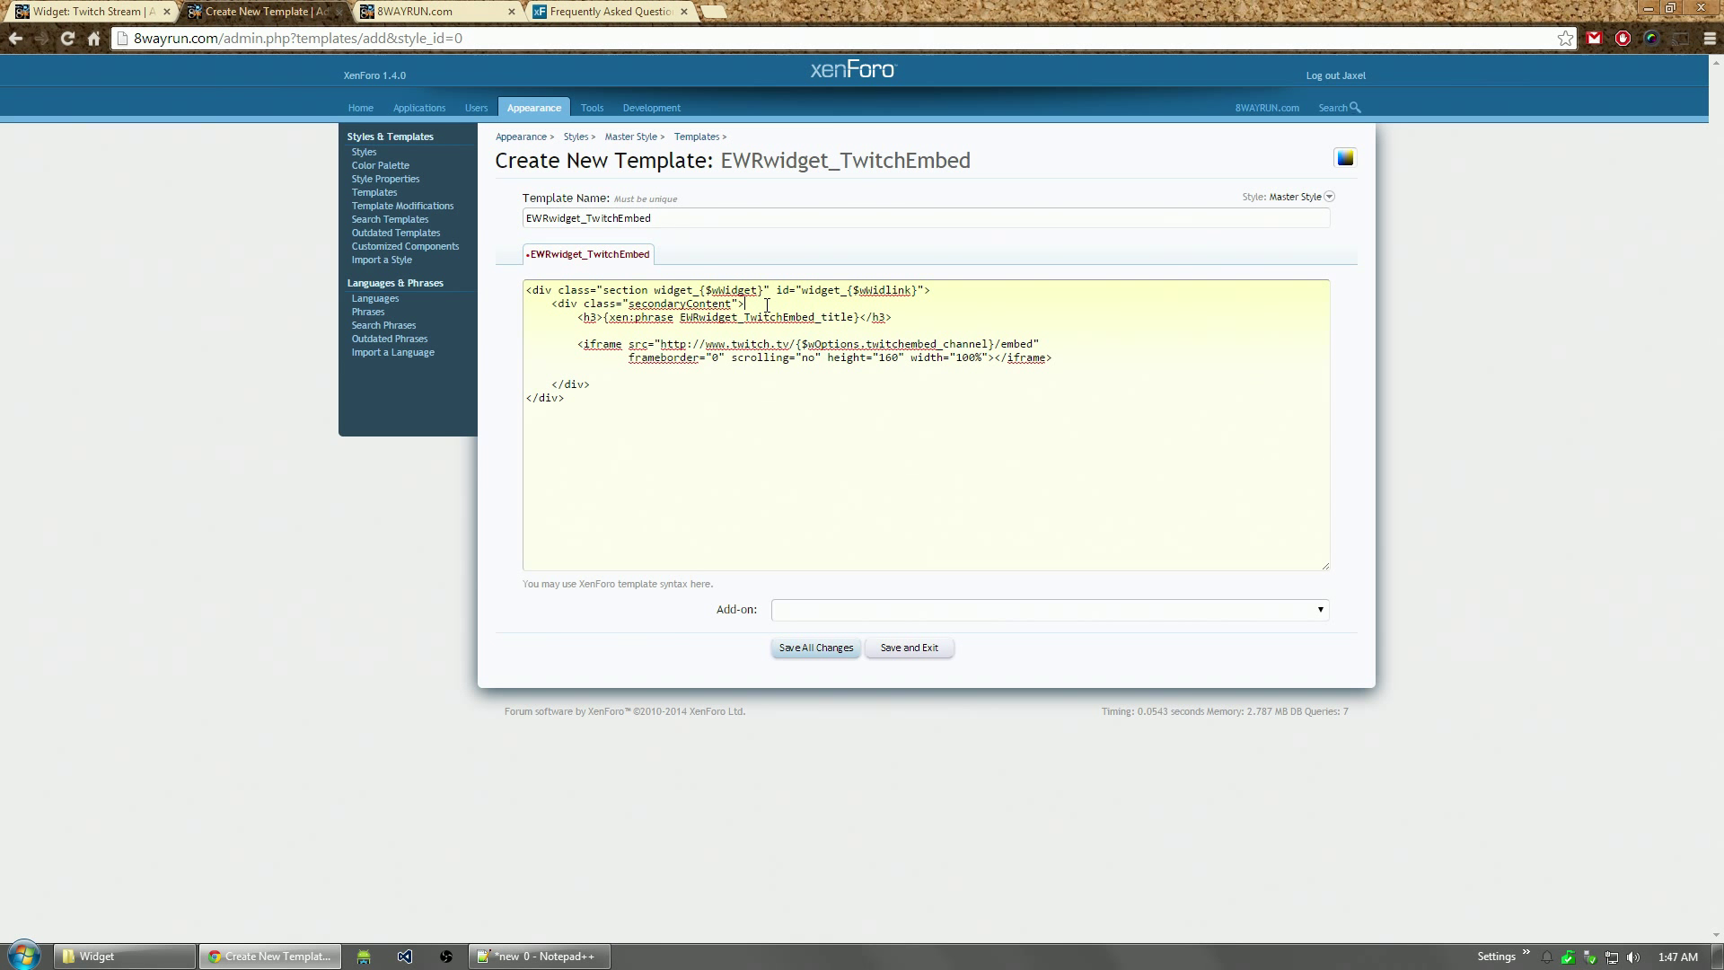
Step: Examine the template code: the wrapper divs, the Twitch iframe, the $wWidget and $wWidlink variables, and the title phrase
triple_click(943, 289)
drag(760, 303, 283, 312)
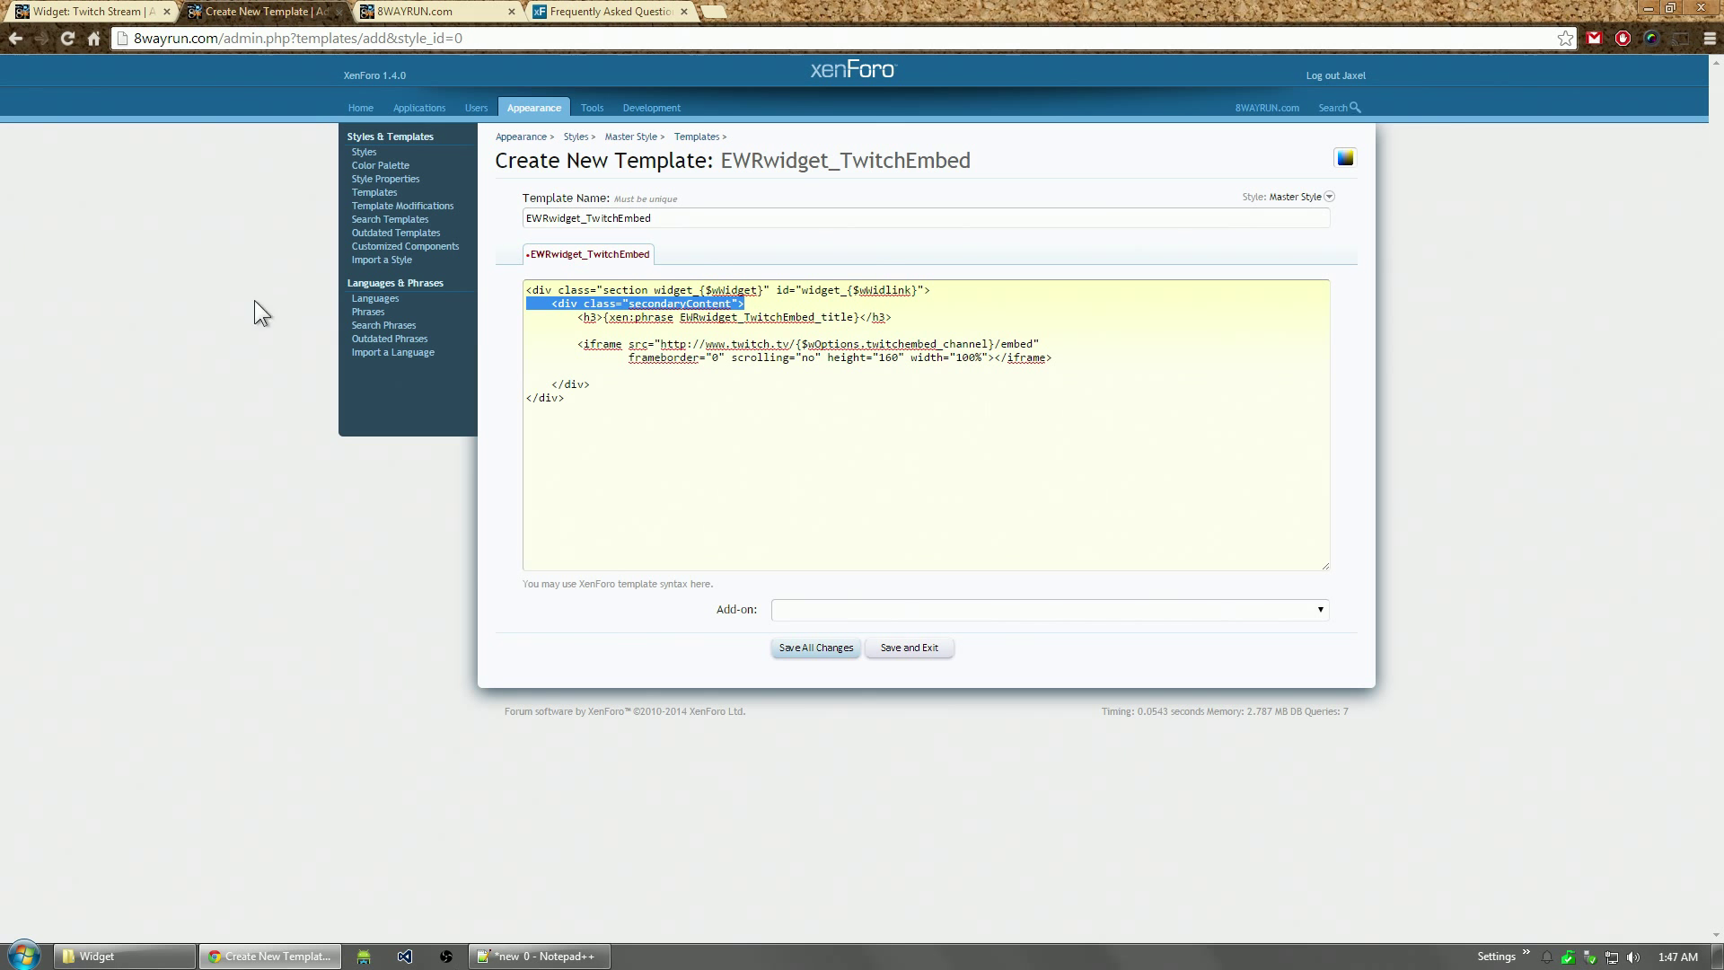
drag(921, 316, 925, 330)
drag(674, 450, 476, 308)
click(661, 473)
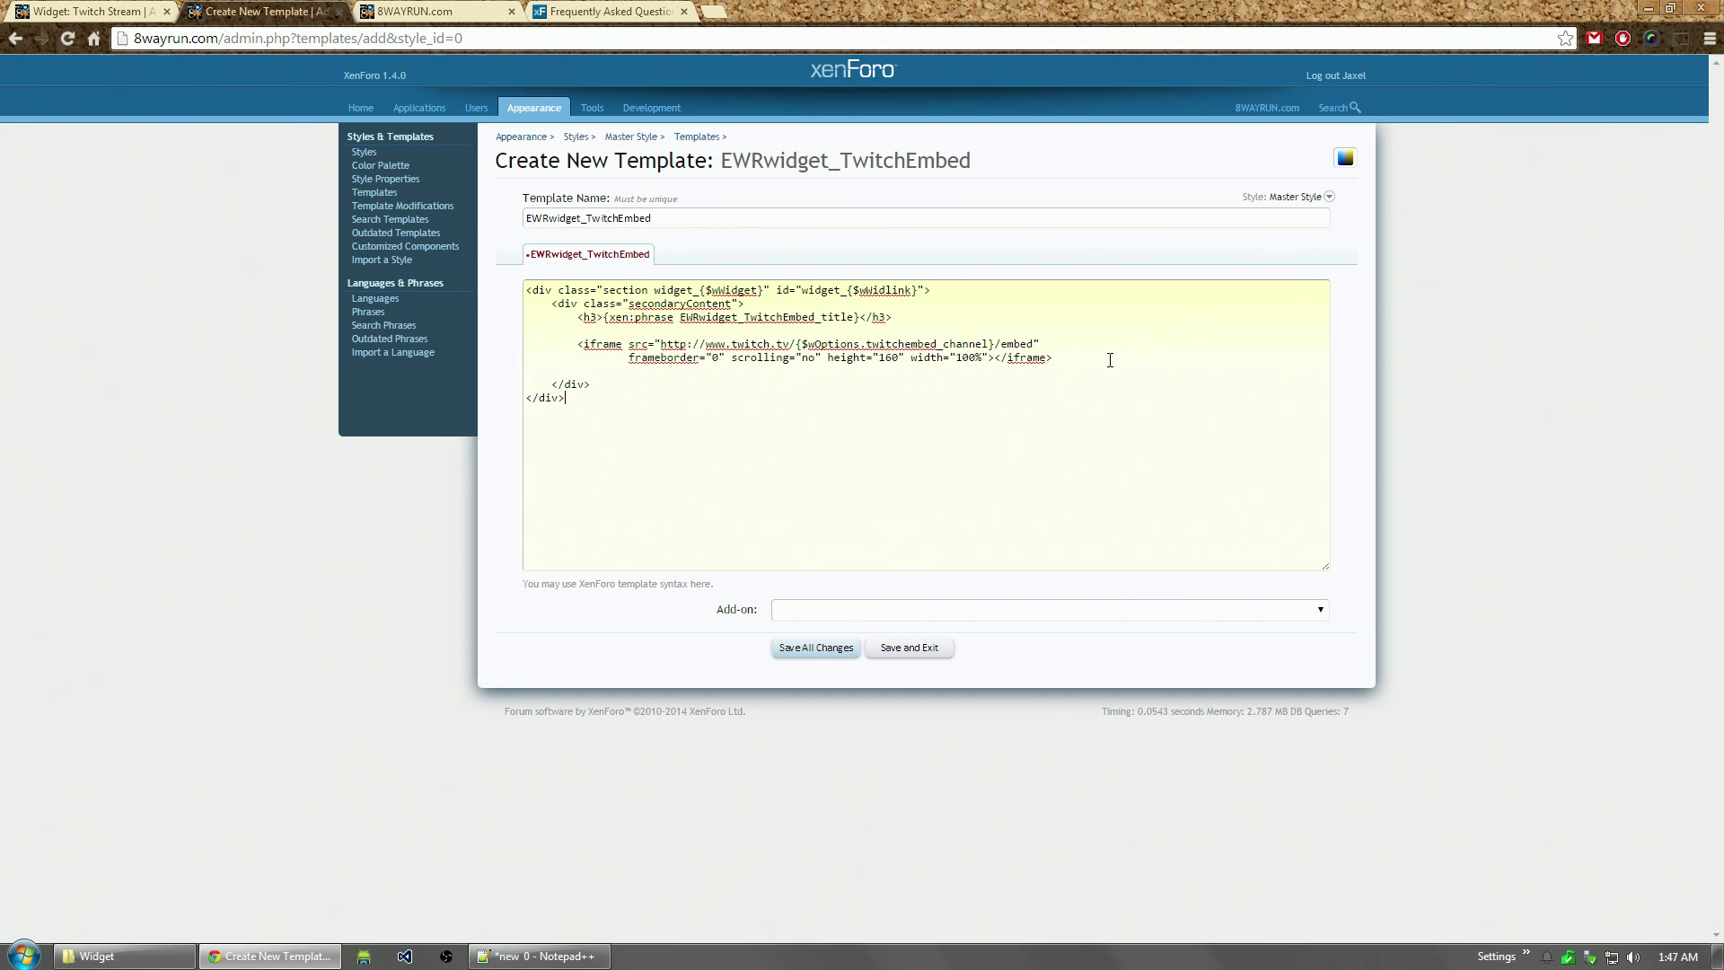
drag(1109, 359, 578, 346)
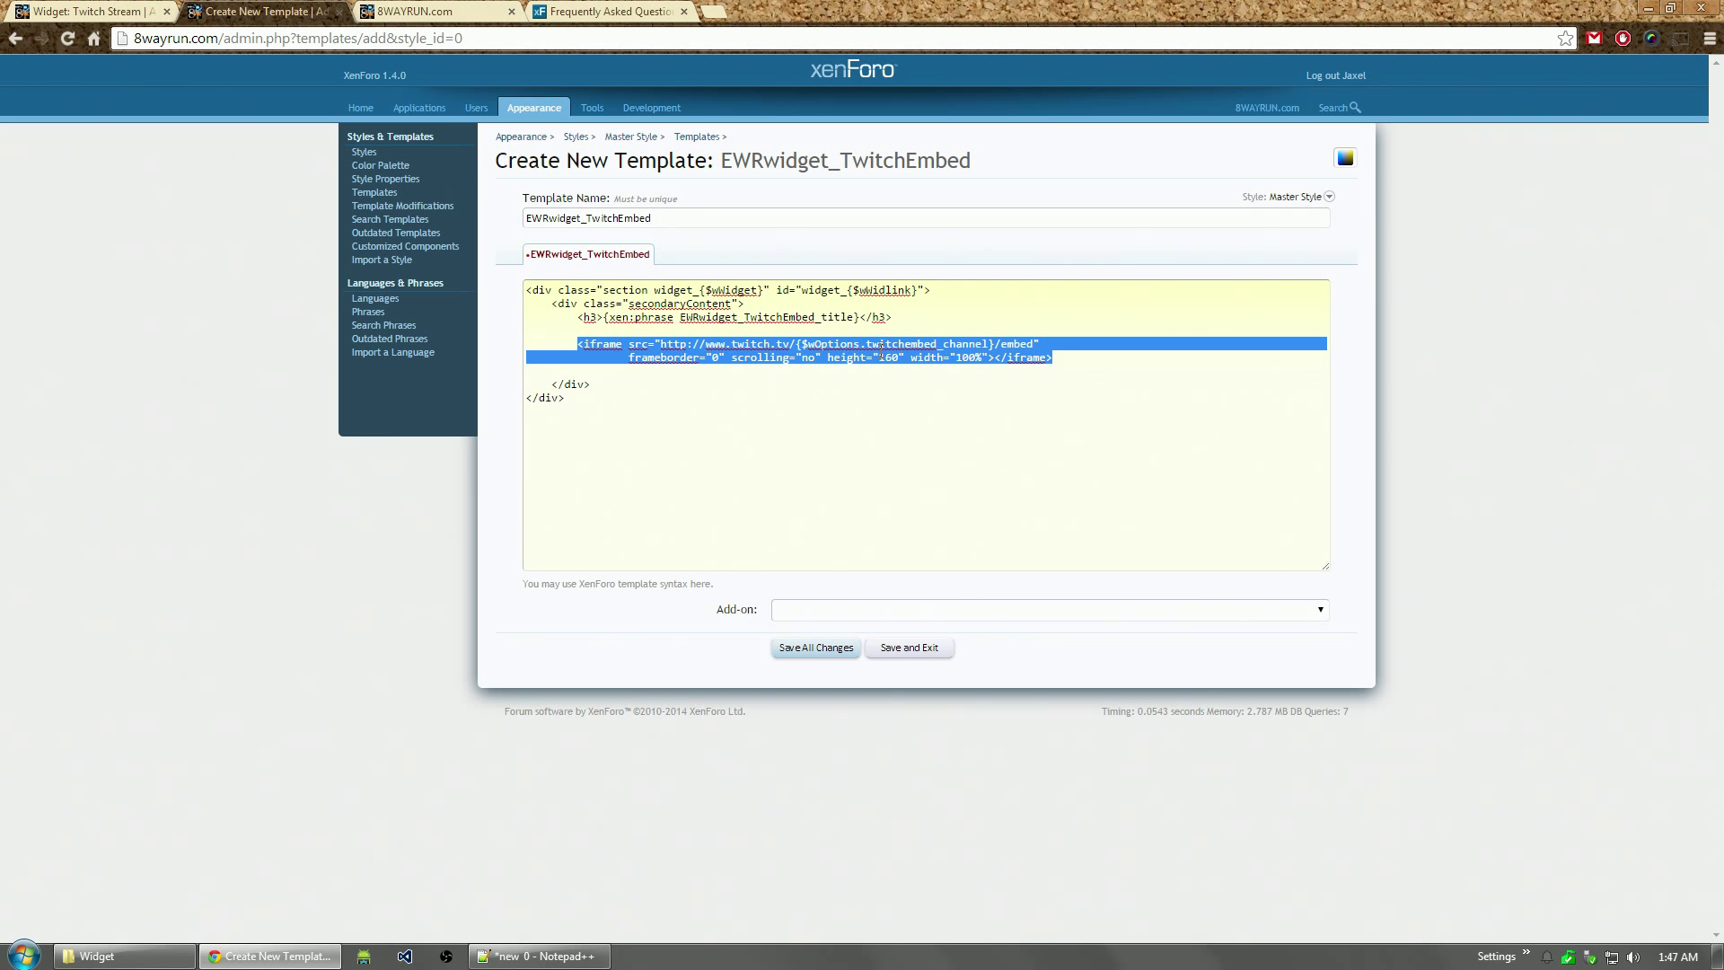
double_click(740, 290)
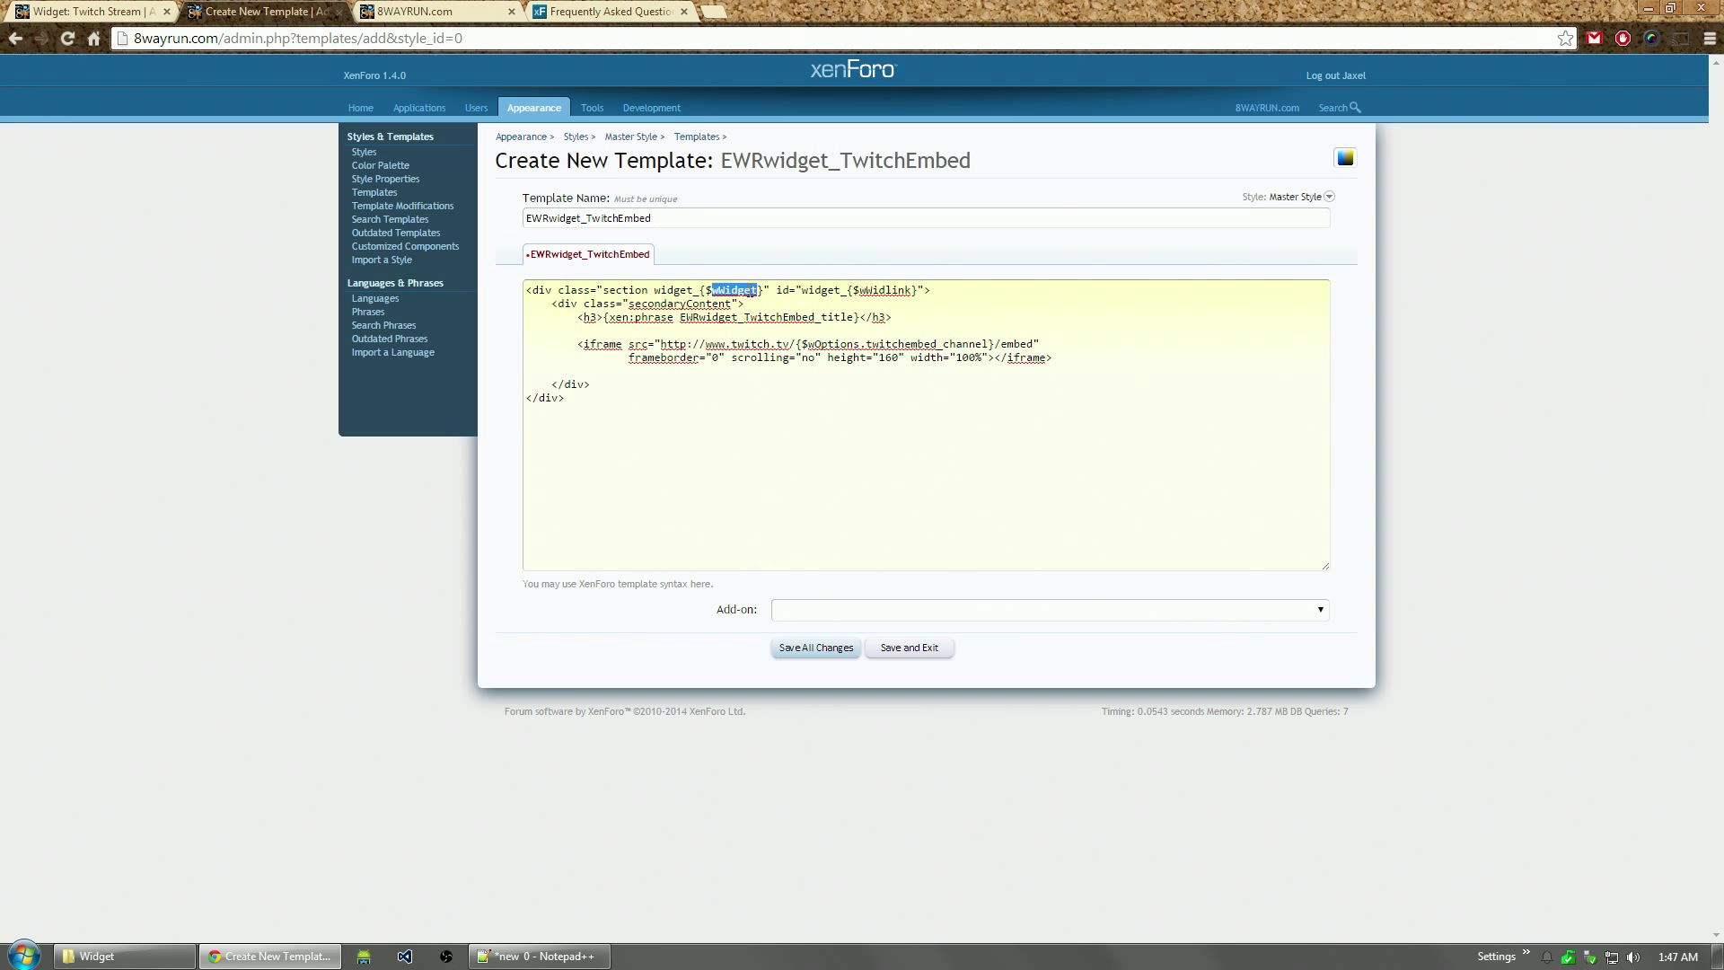
double_click(891, 290)
double_click(702, 317)
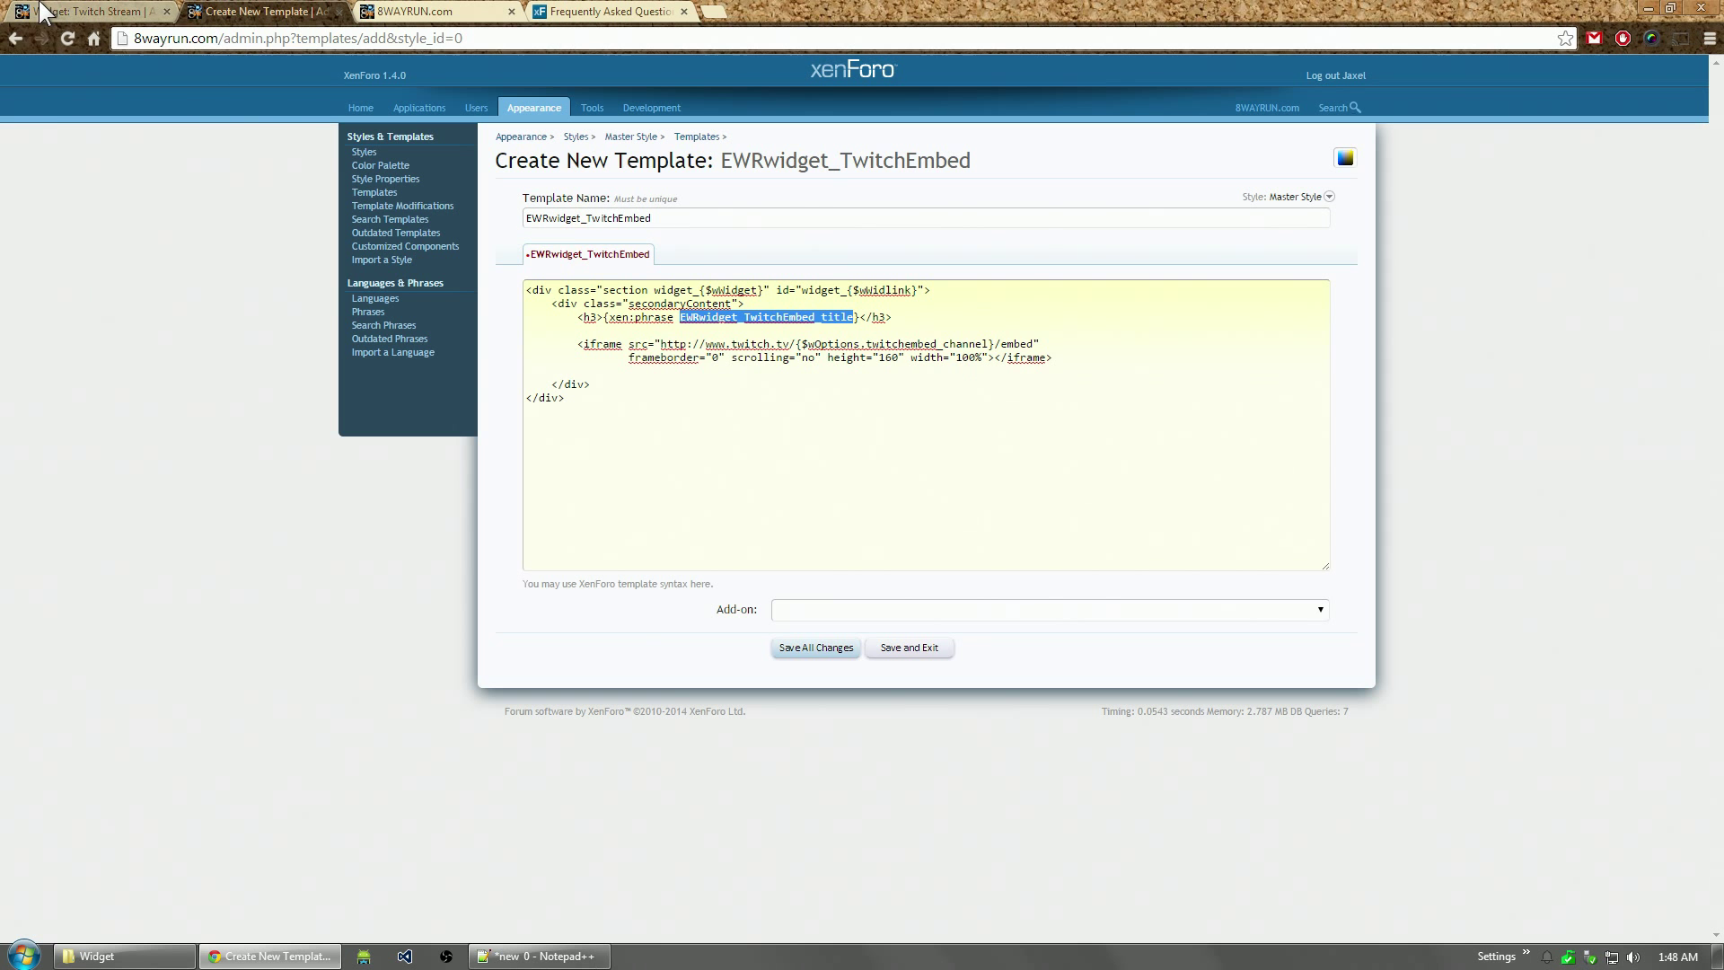
Step: Read the note under Base Template in the widget's options about which templates and phrases are included on export
click(90, 11)
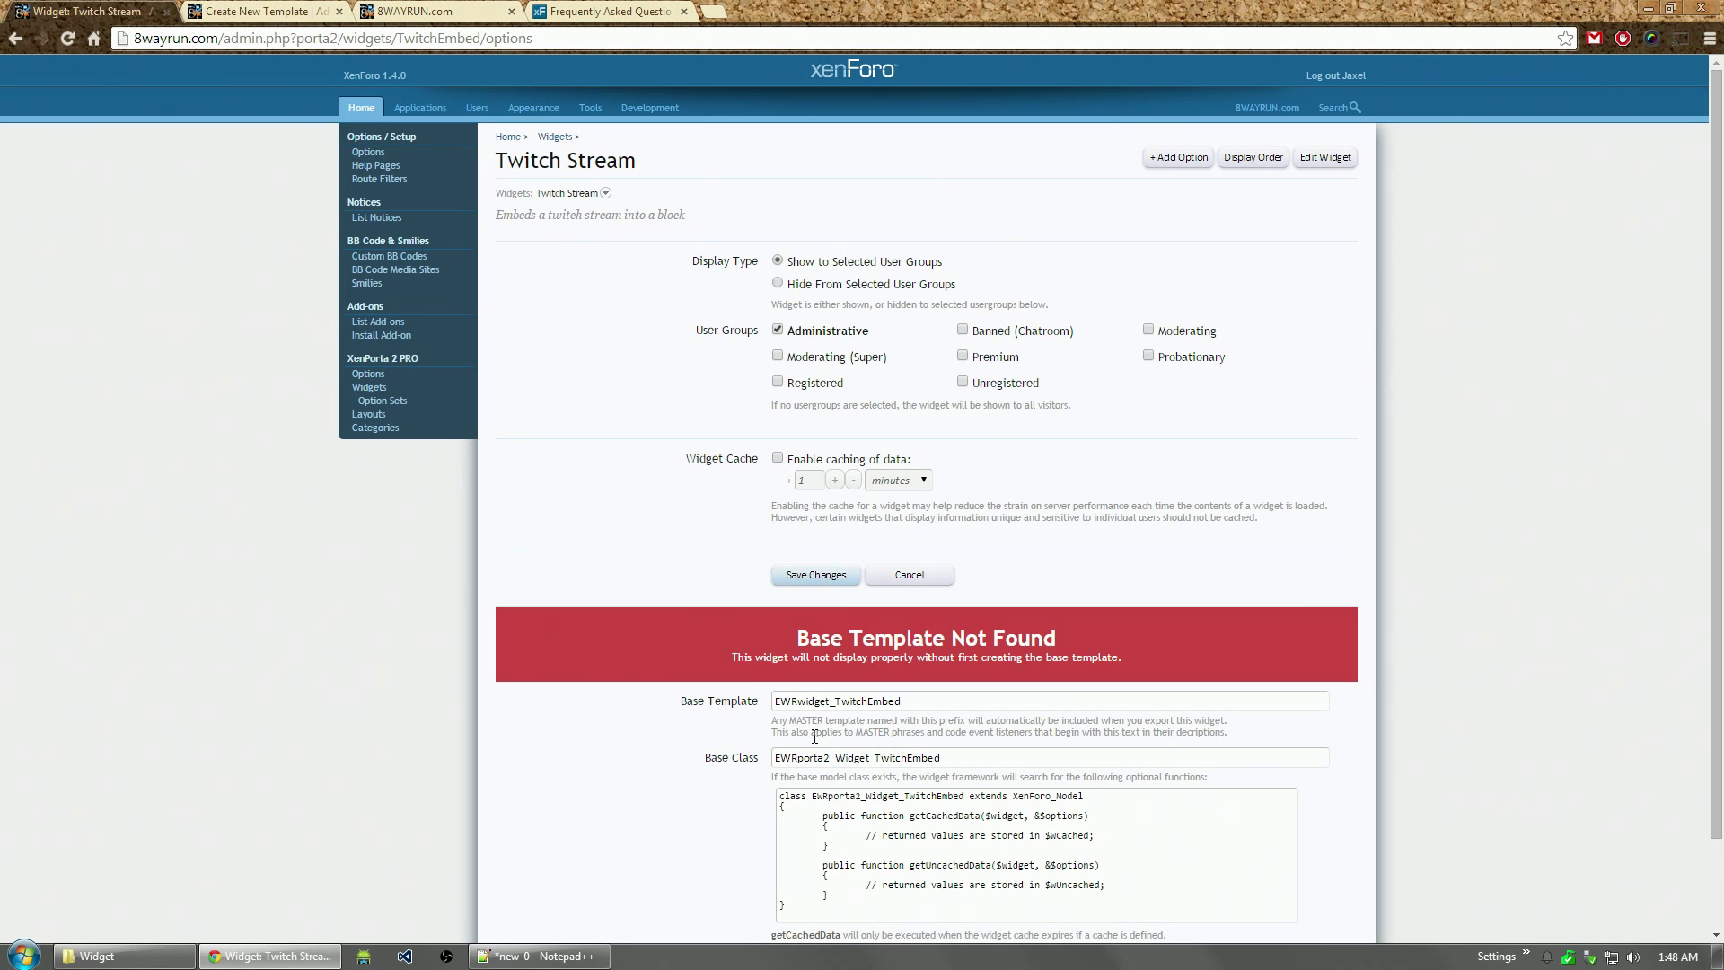
drag(767, 720, 1314, 735)
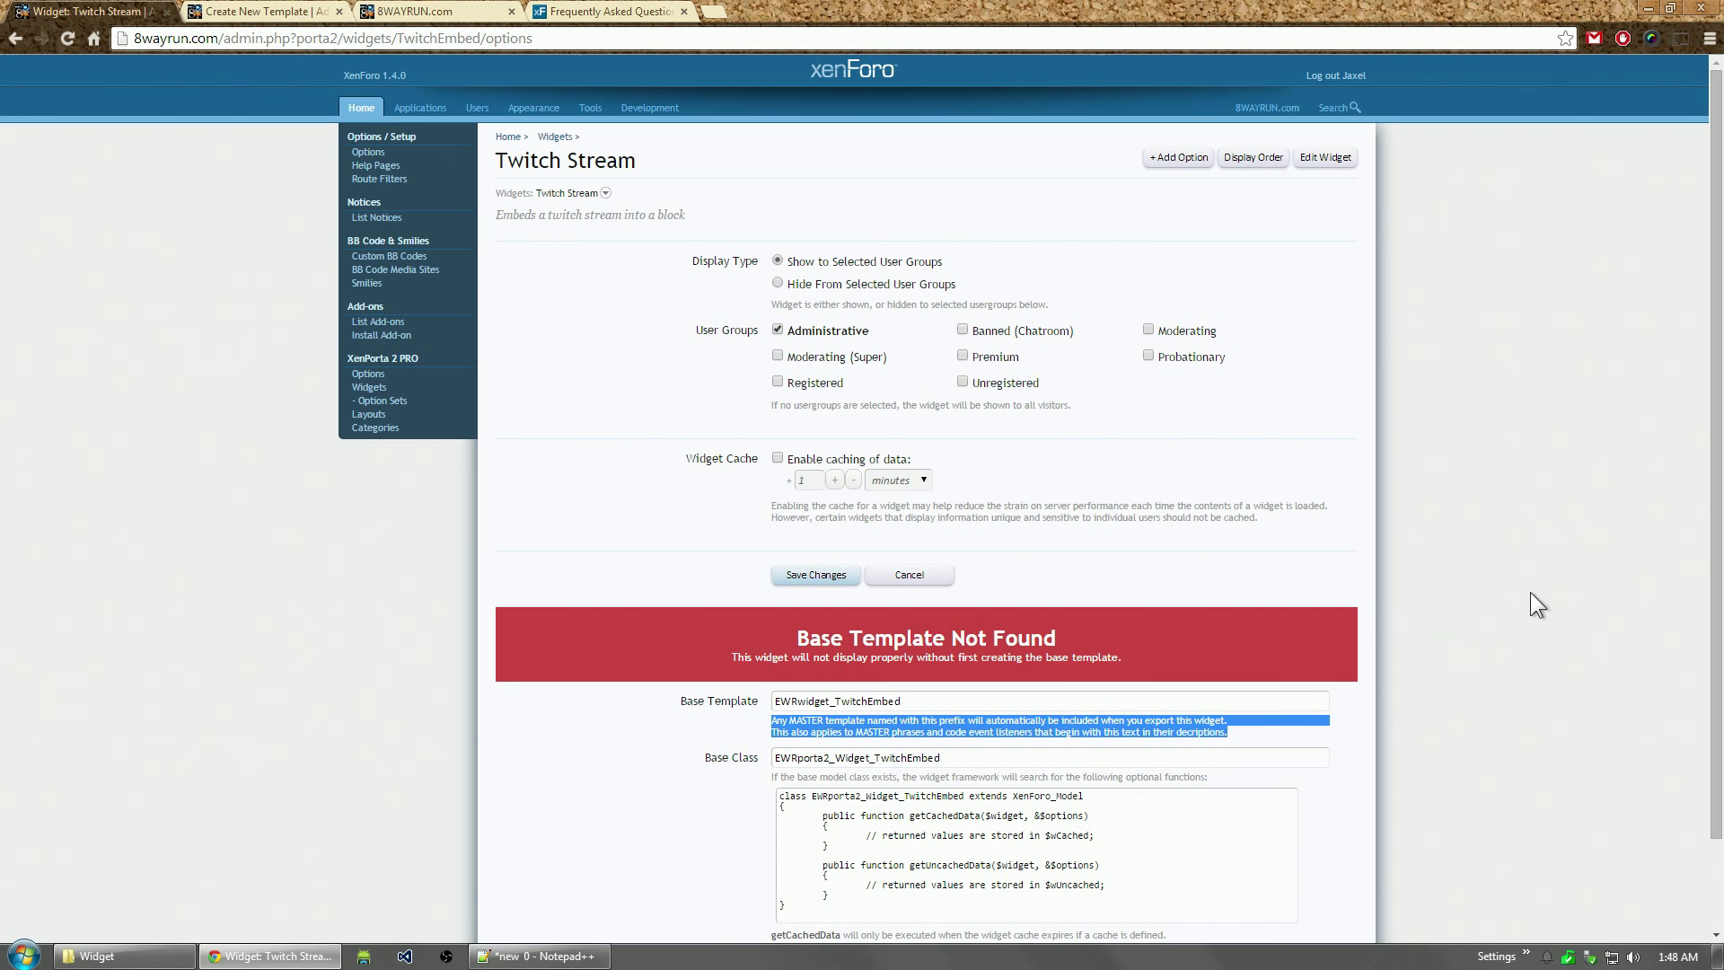
scroll(1580, 590, down, 2)
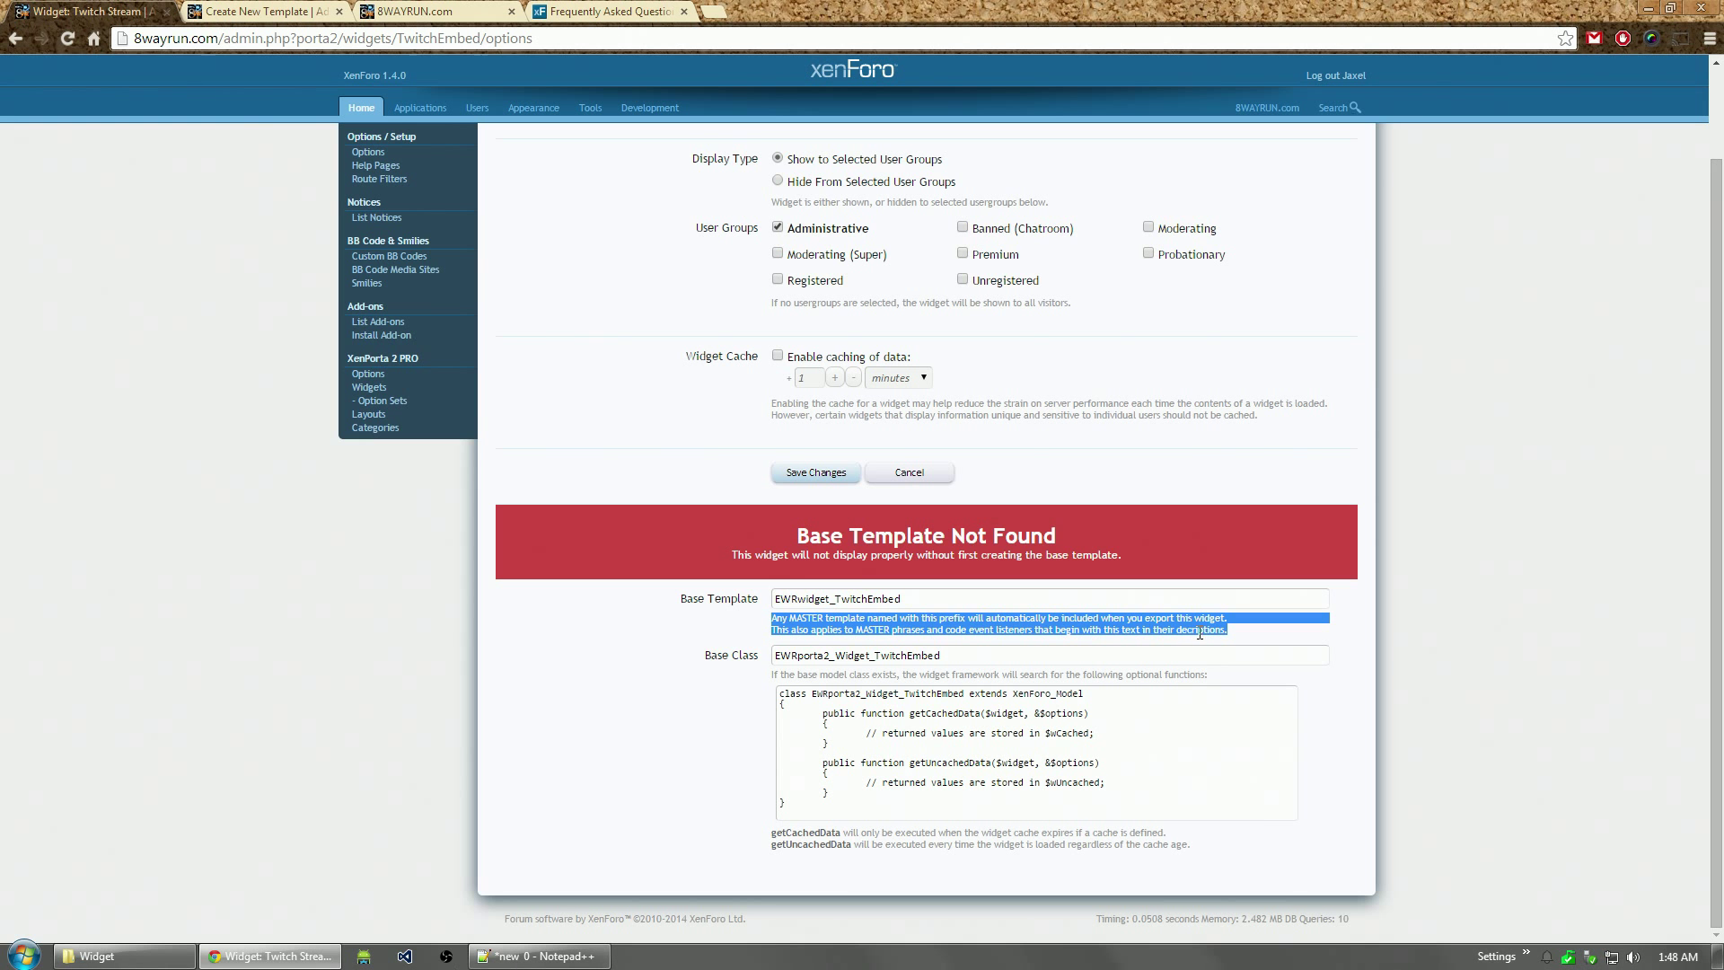
Step: Try the suffixes .css and _bit on the new template's name, removing each one again
click(278, 12)
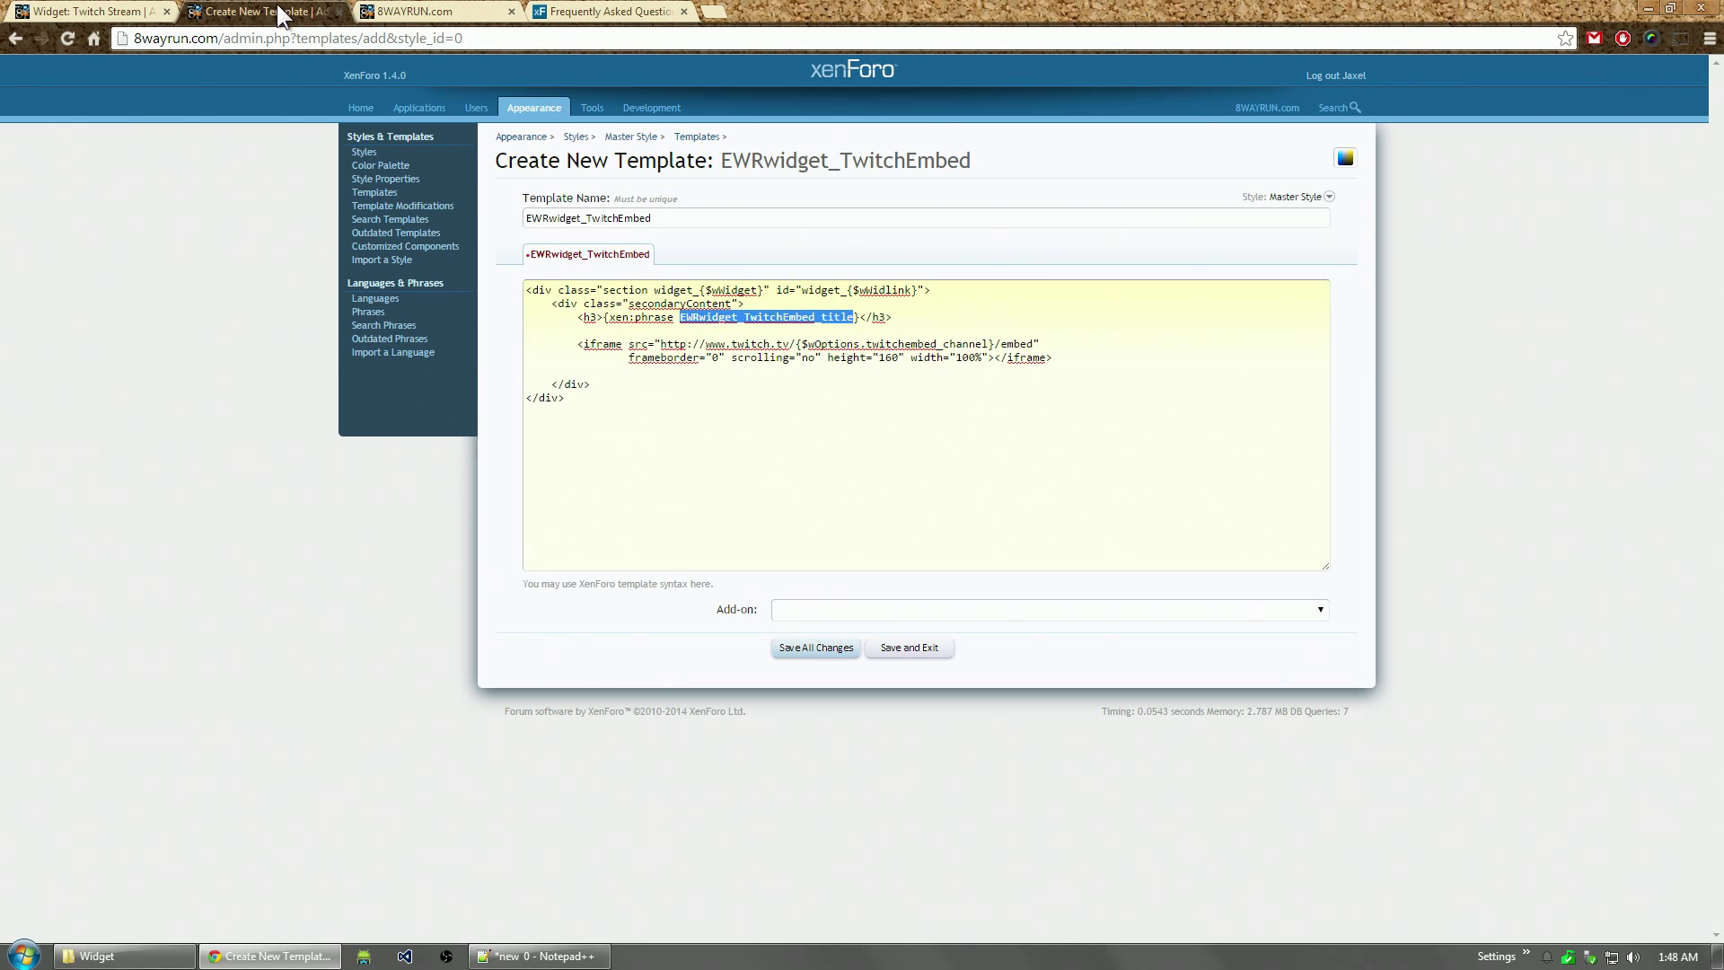
click(702, 223)
key(ctrl+a)
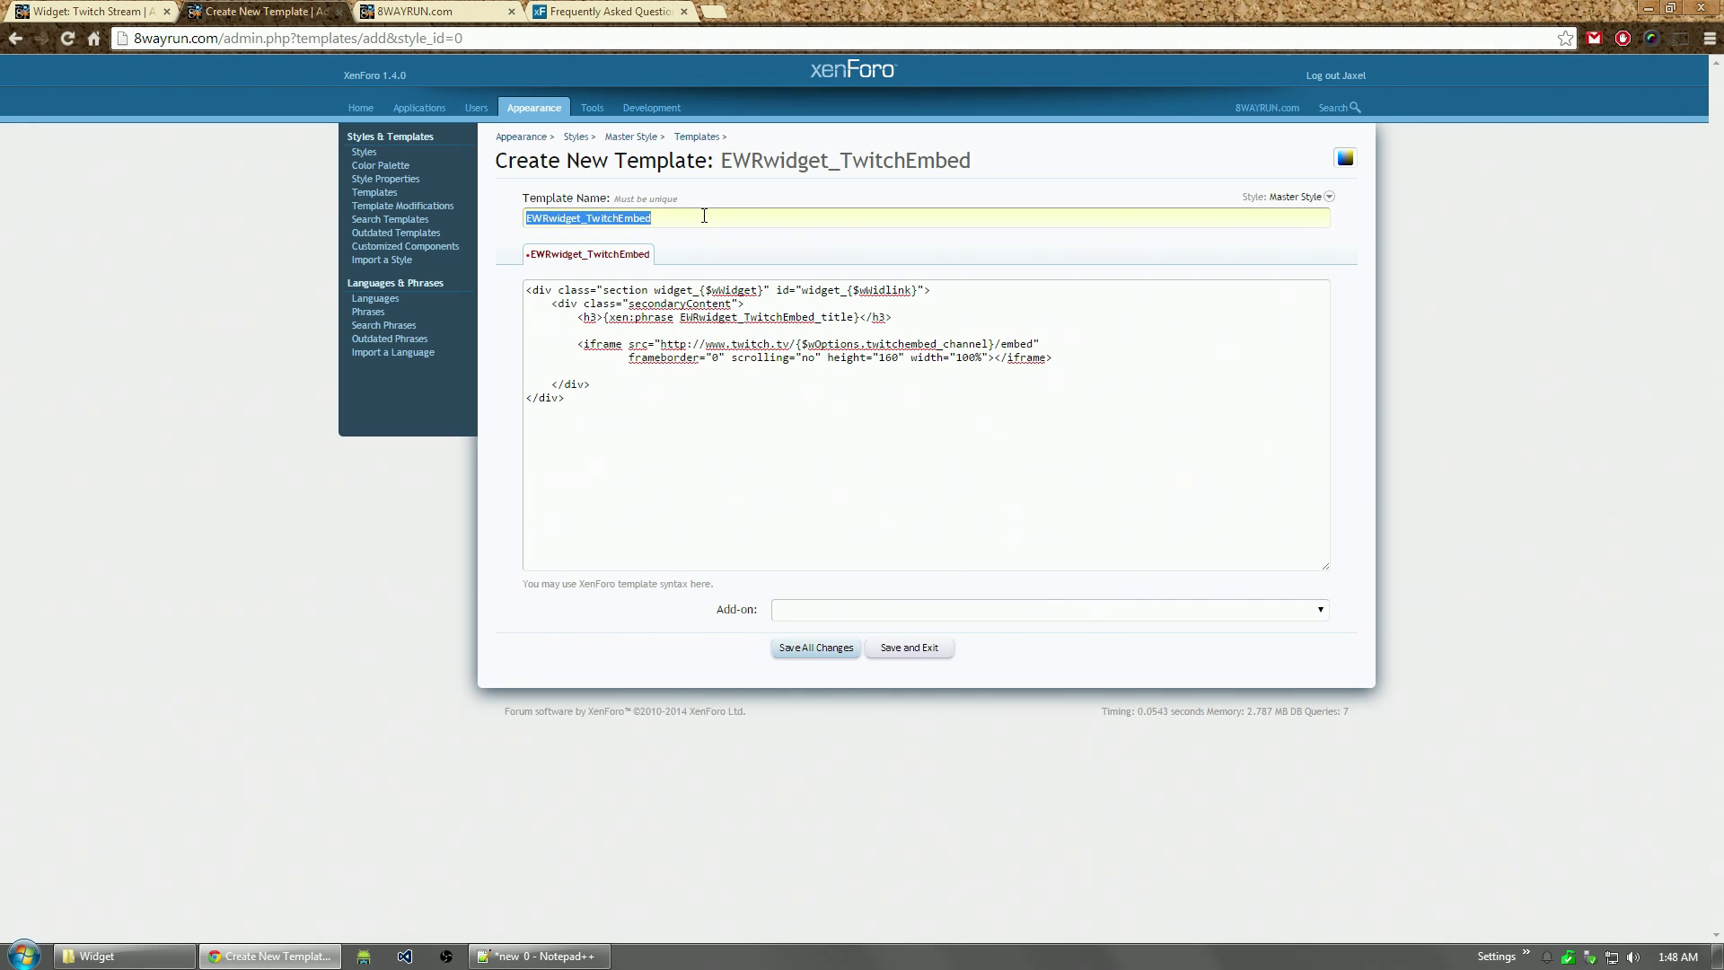
click(704, 215)
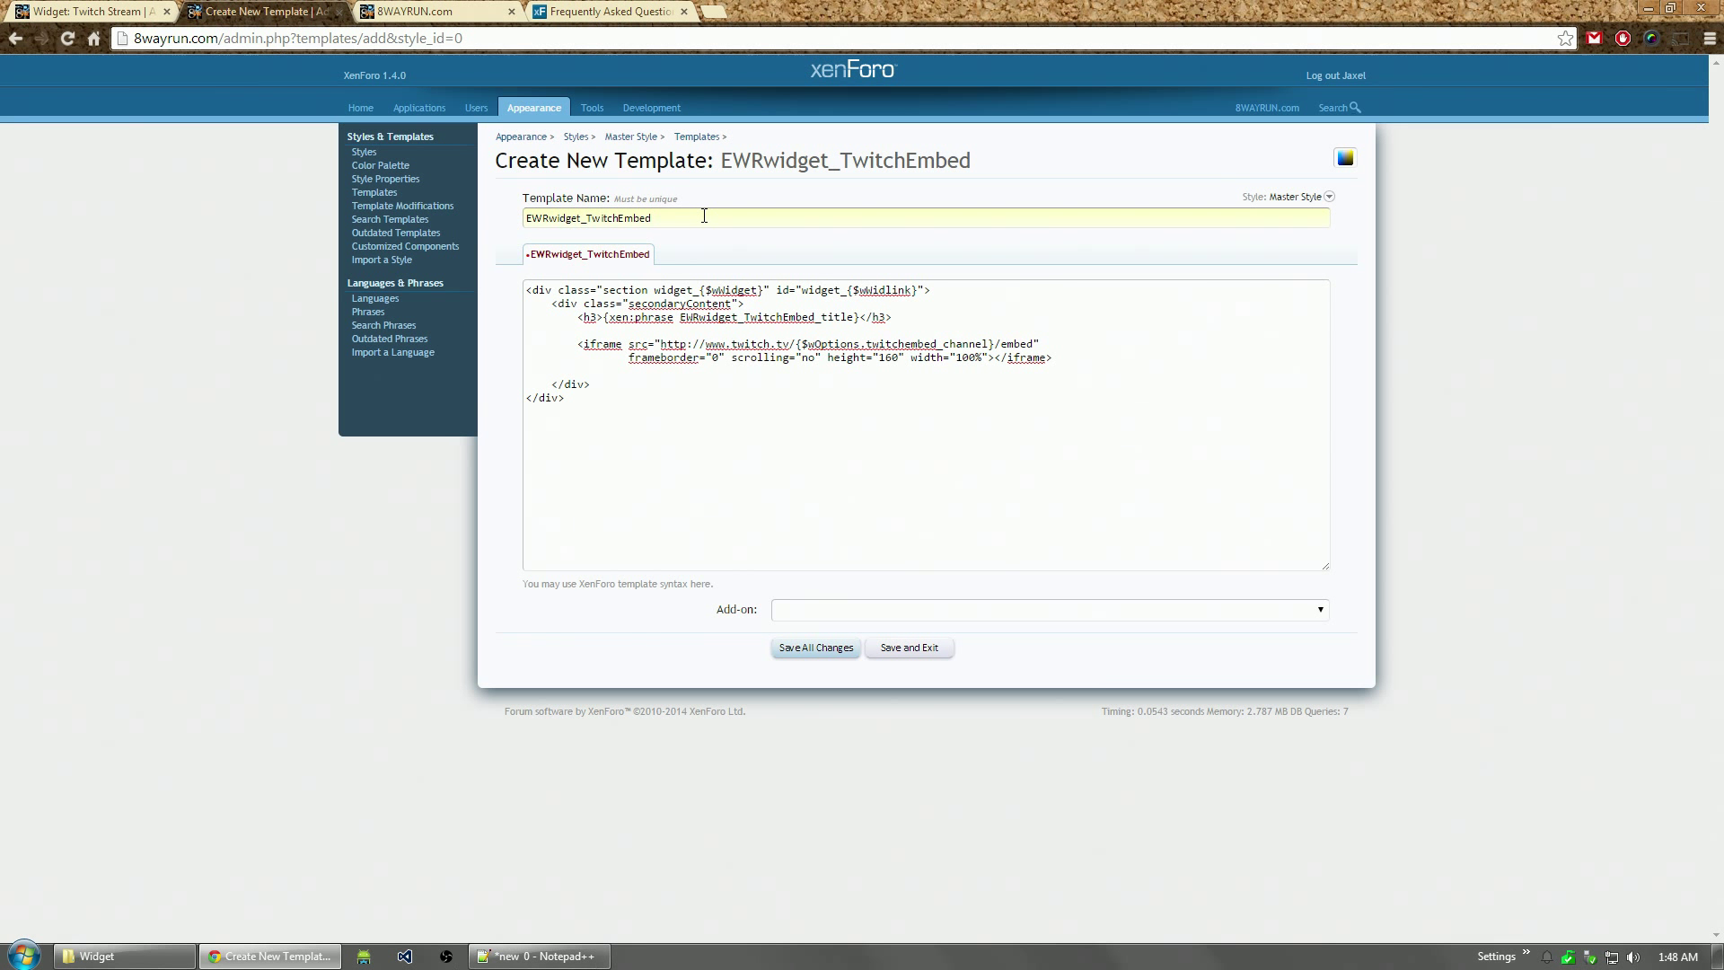
text(.css)
key(Delete)
key(Delete)
key(Delete)
key(Delete)
text(_bit)
key(BackSpace)
key(BackSpace)
key(BackSpace)
key(BackSpace)
Step: Reread the widget's export note on the naming of master phrases and code event listeners
click(86, 11)
click(787, 633)
double_click(787, 633)
drag(892, 629, 1033, 633)
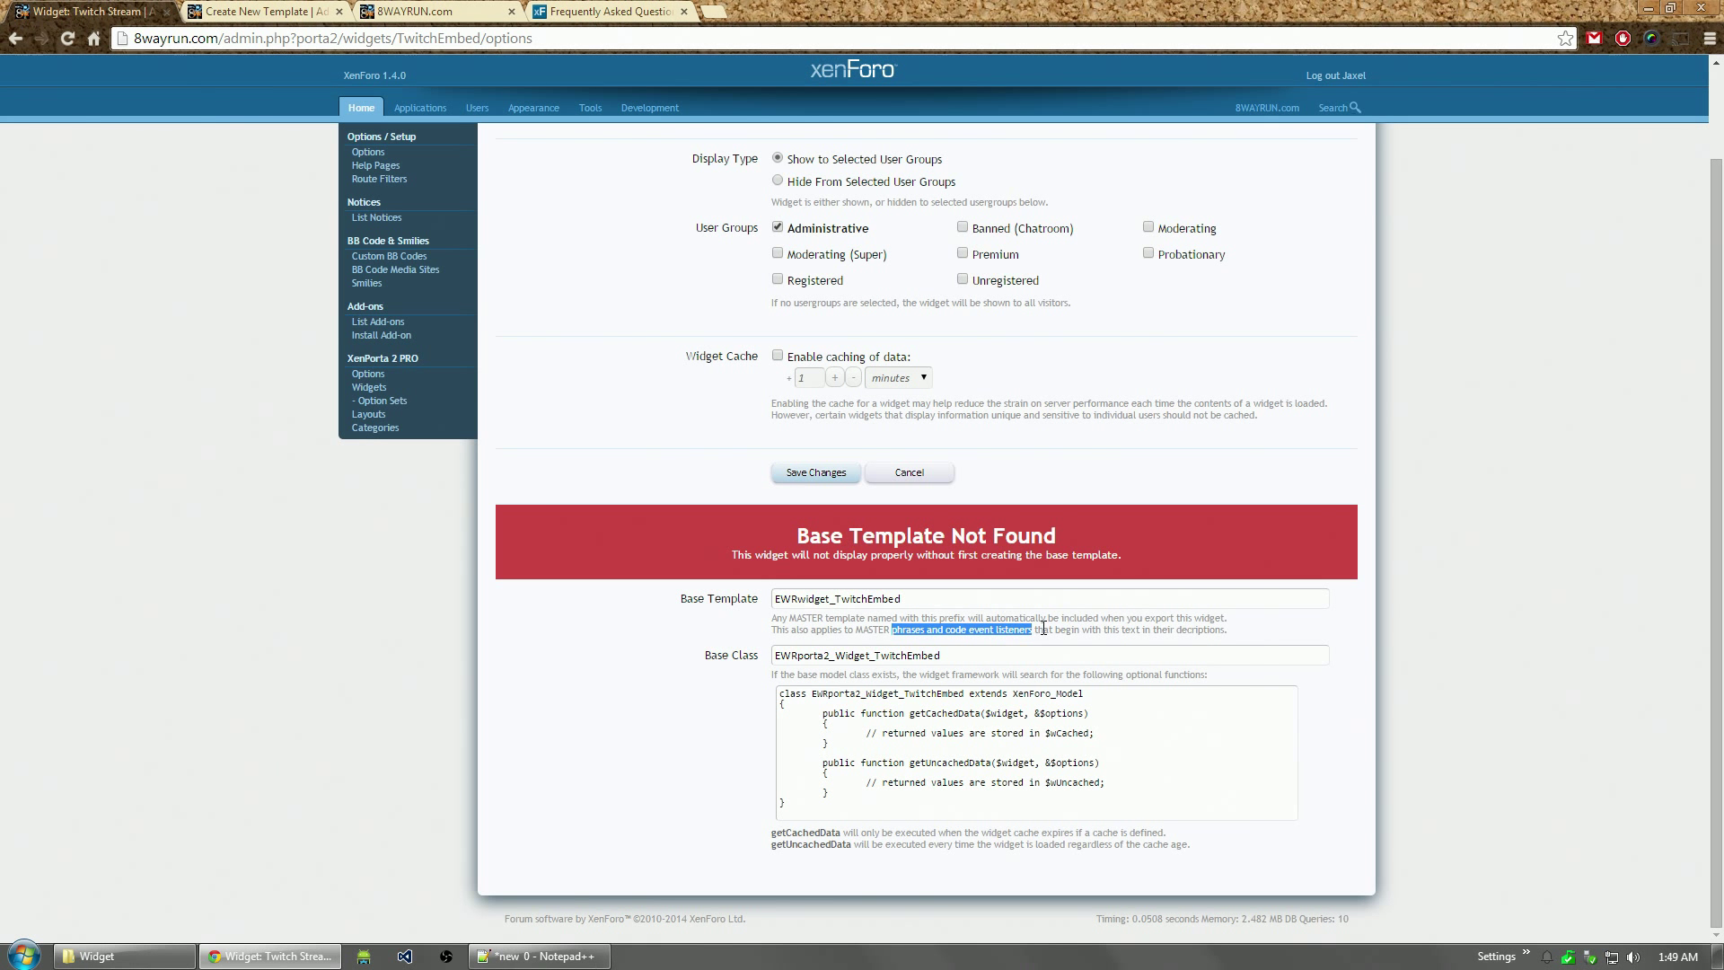
Step: Copy the new template's name, EWRwidget_TwitchEmbed, and open the master language's phrase list alongside the template
click(415, 11)
click(261, 10)
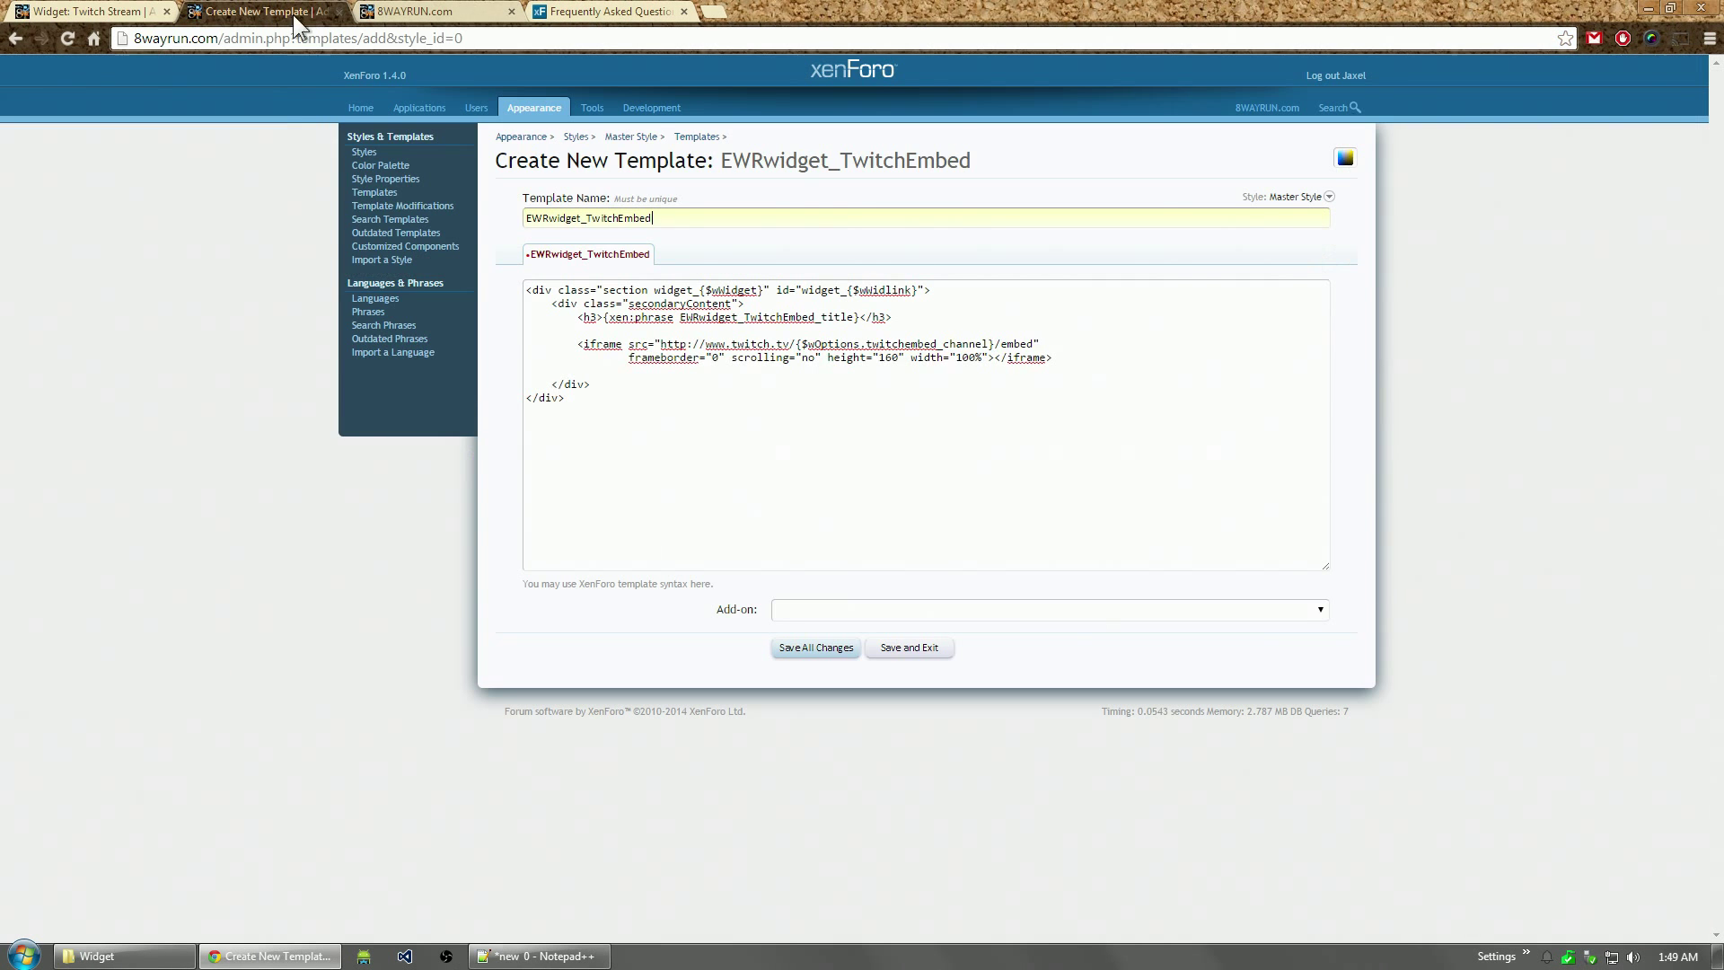
double_click(552, 228)
key(ctrl+c)
middle_click(375, 316)
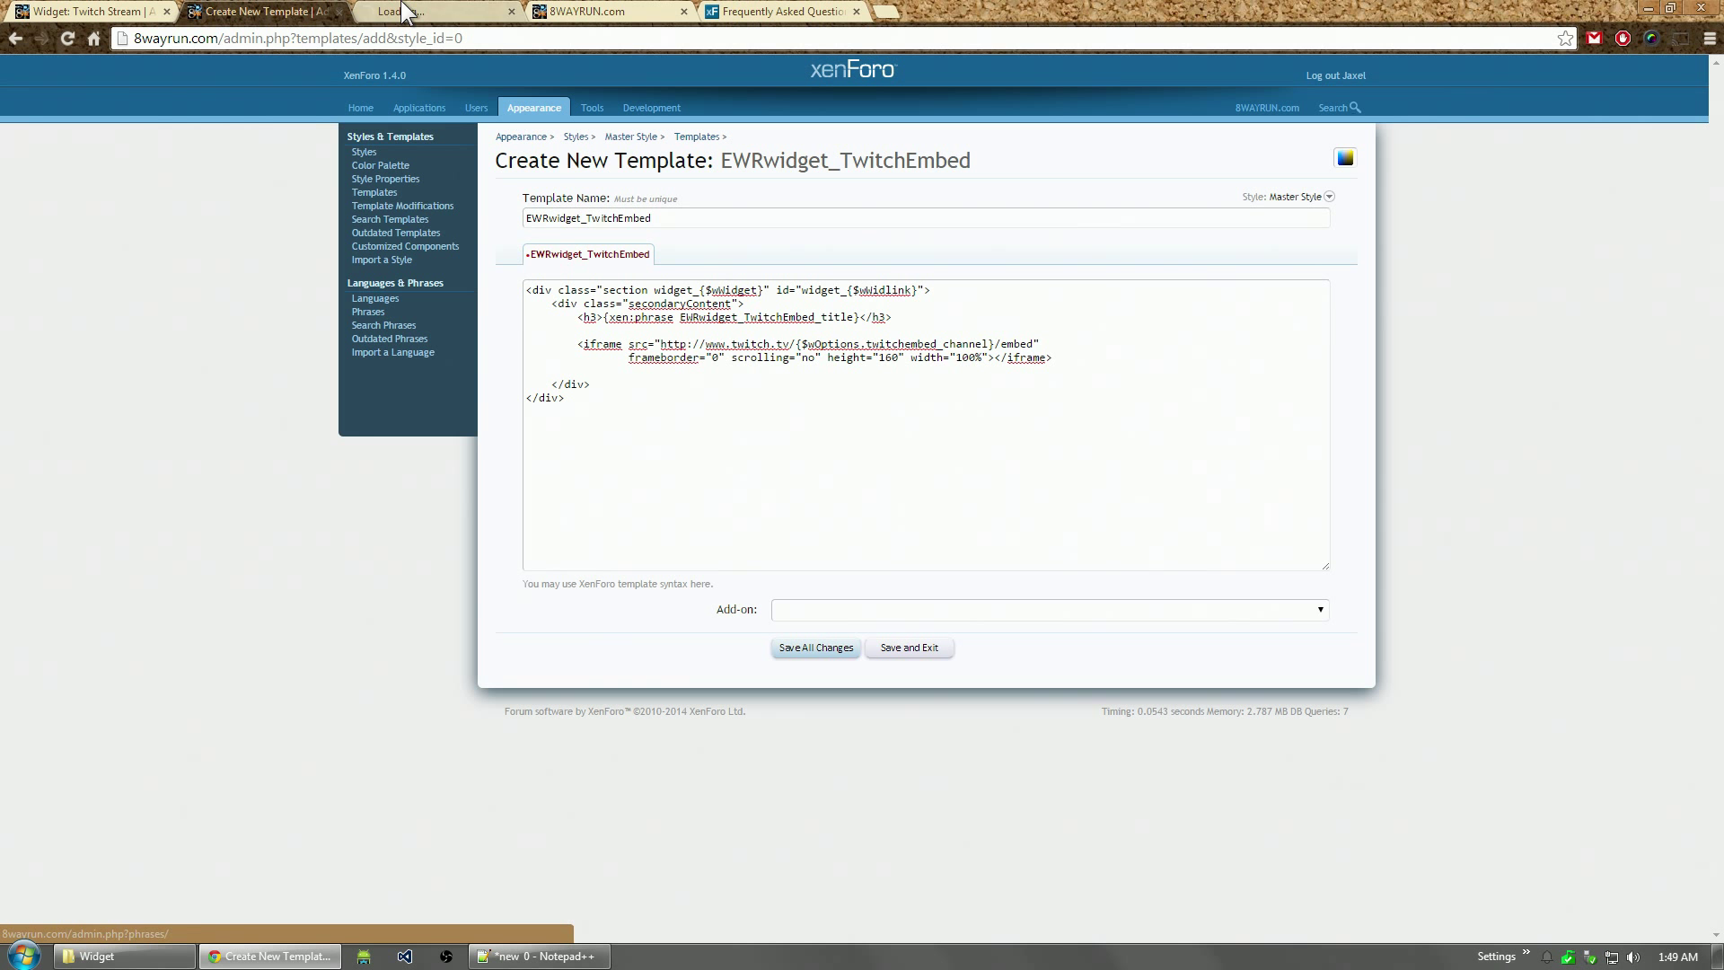
double_click(779, 318)
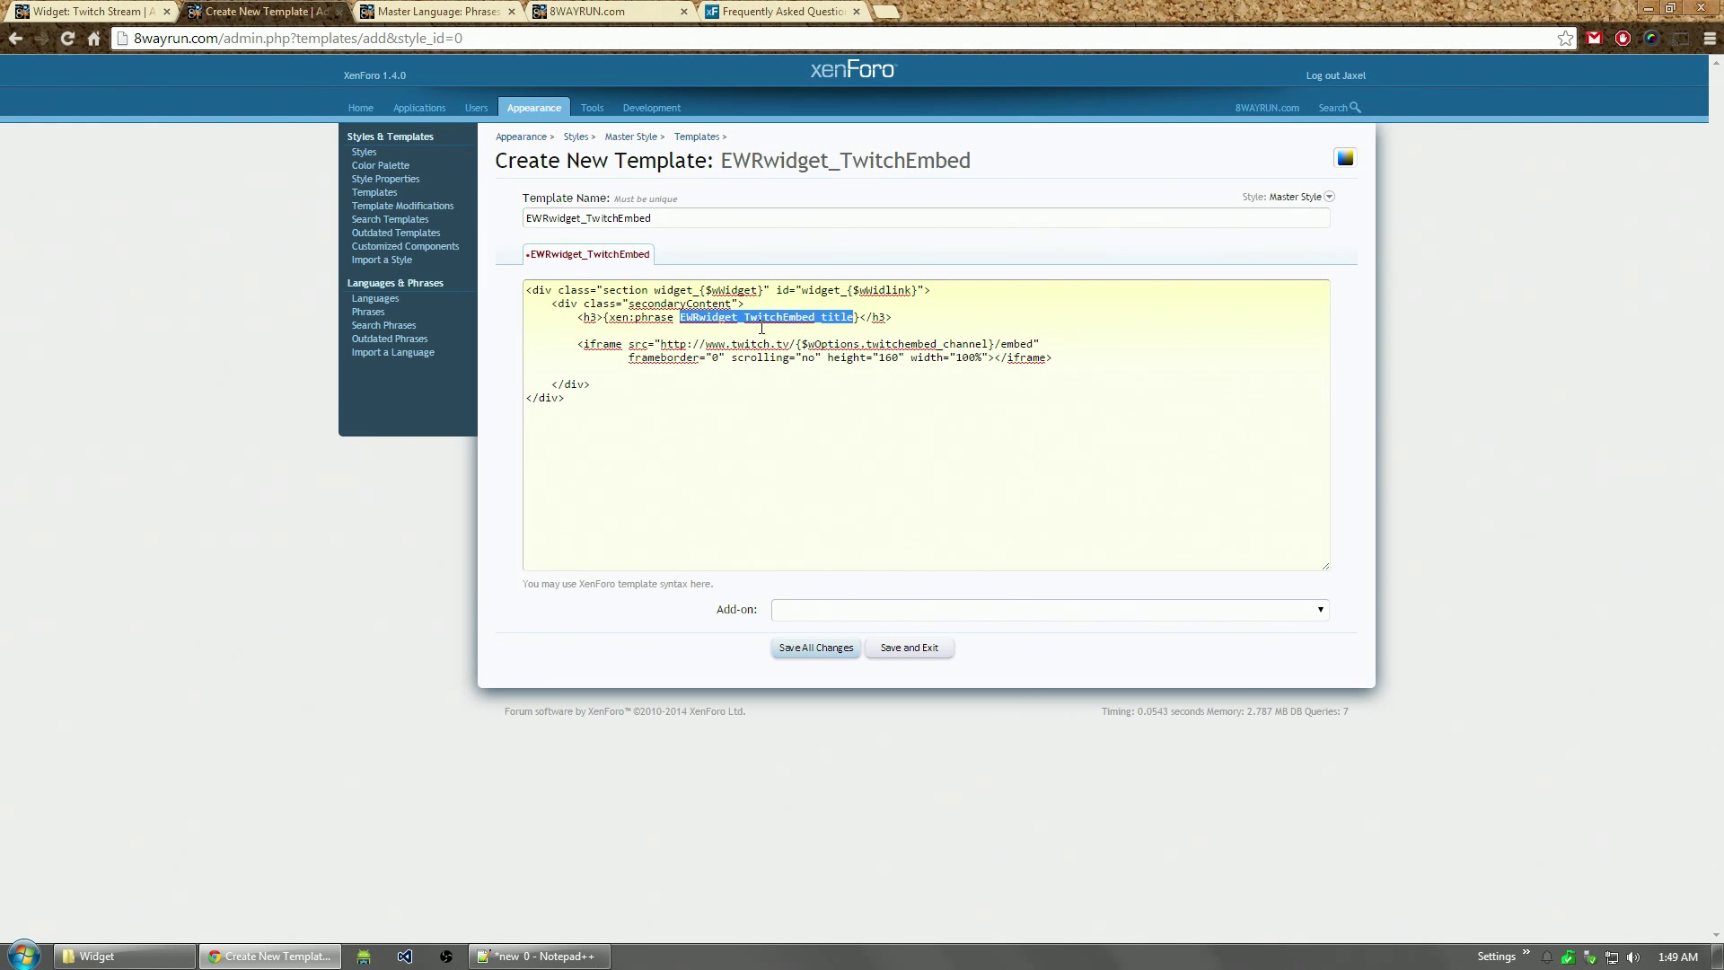
click(503, 12)
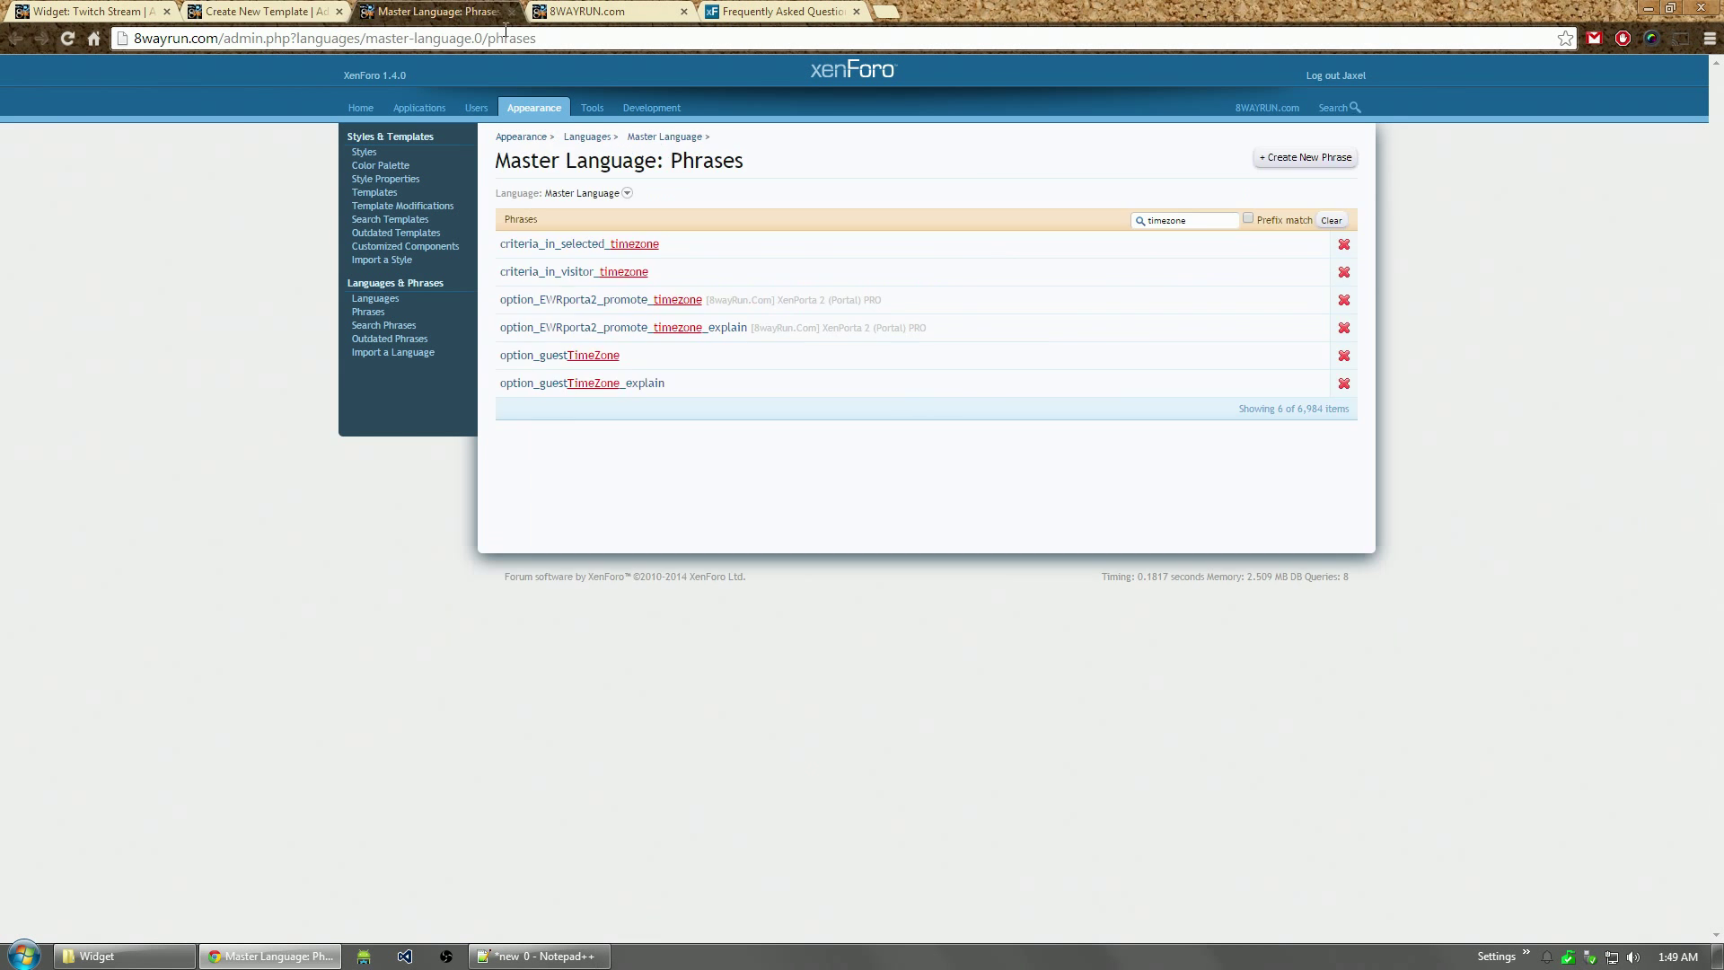
Step: Create and save the master phrase EWRwidget_TwitchEmbed_title with the text "Embedded Stream", then close the phrase list
click(1308, 160)
click(834, 226)
key(ctrl+v)
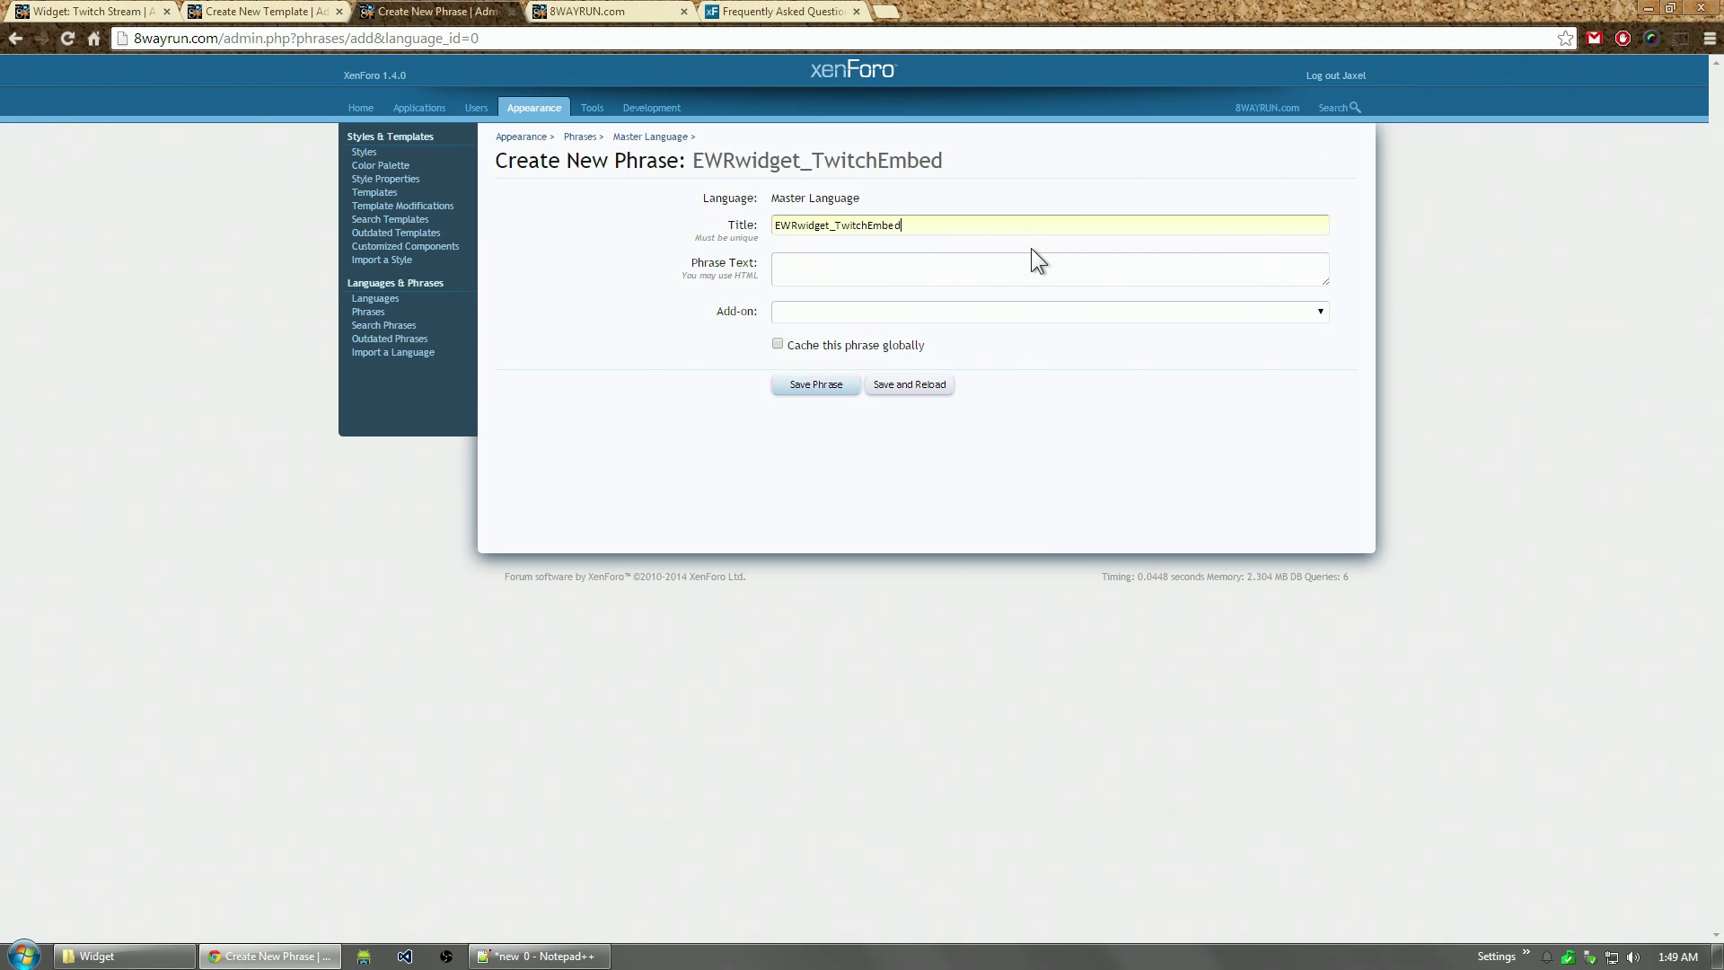
text(_title)
key(Tab)
text(Embedde)
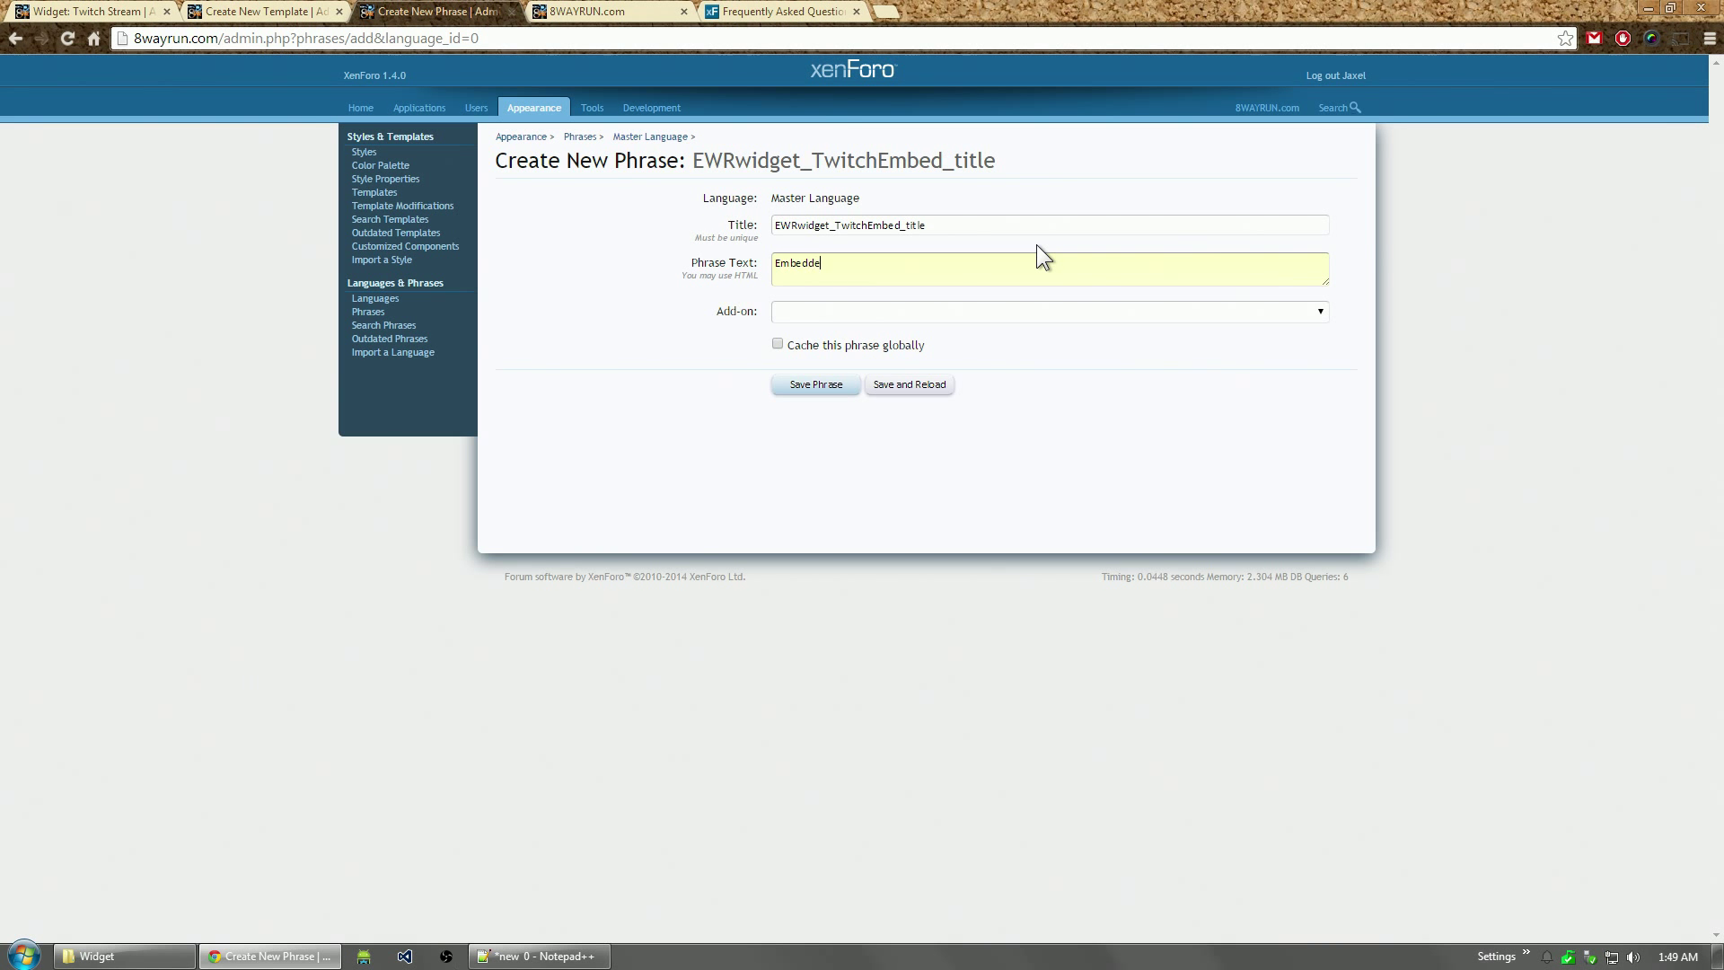
text(d Stream)
click(792, 388)
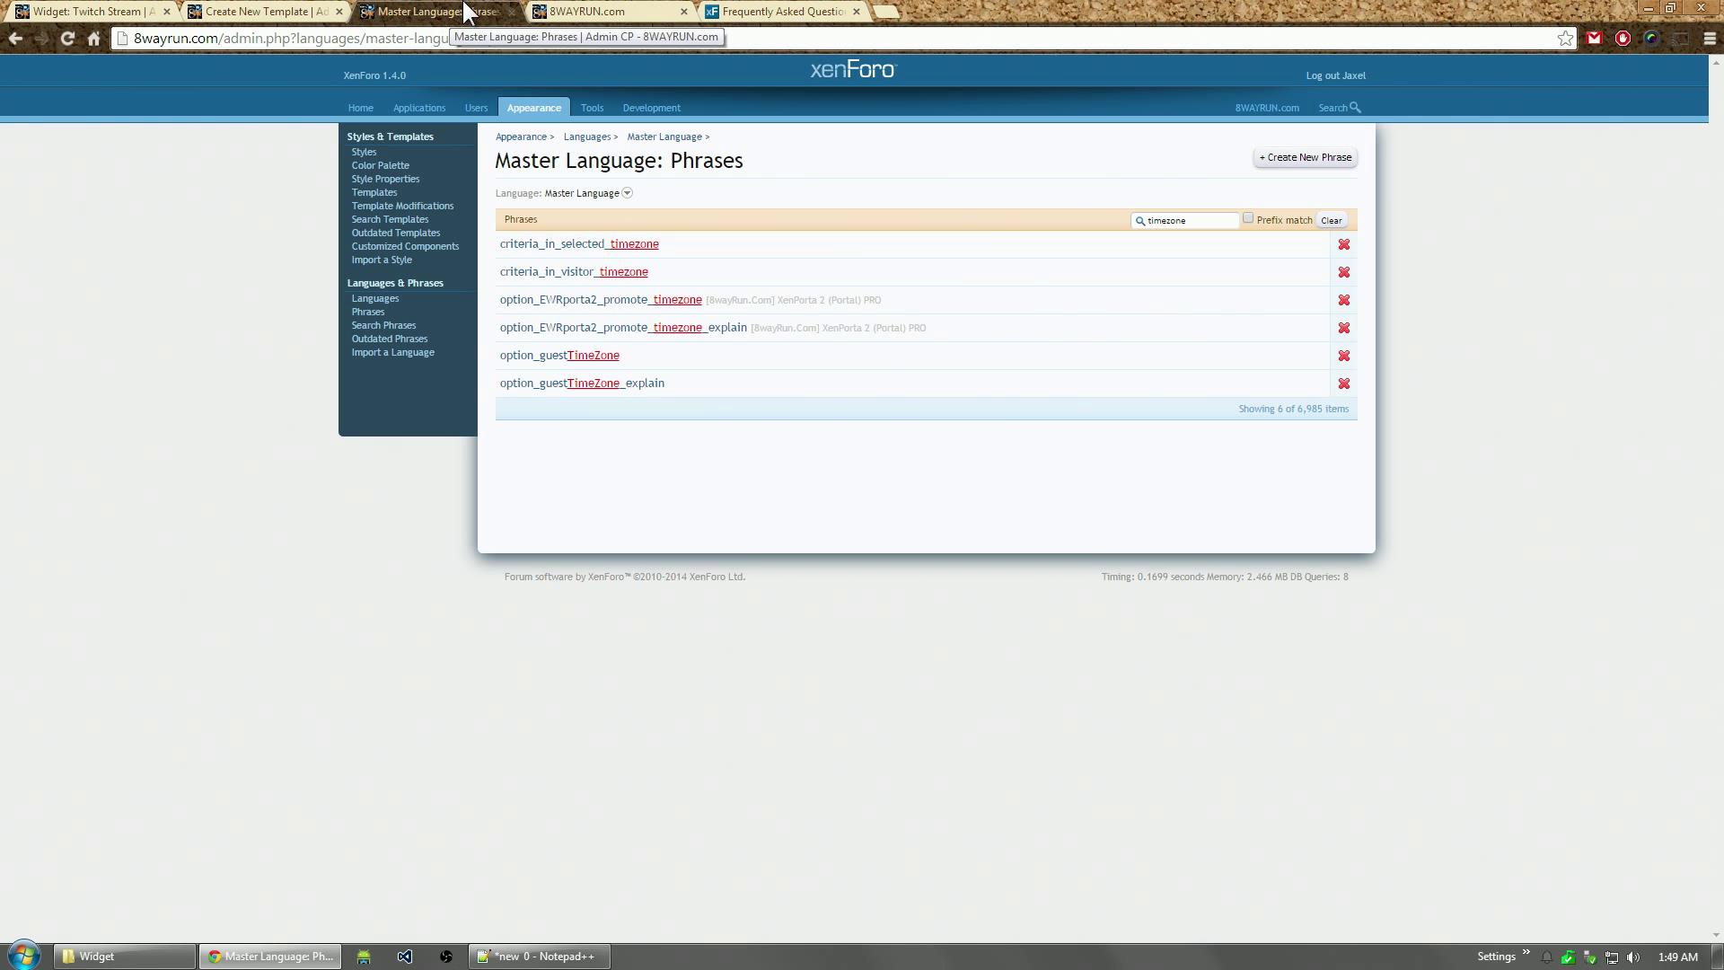
click(512, 10)
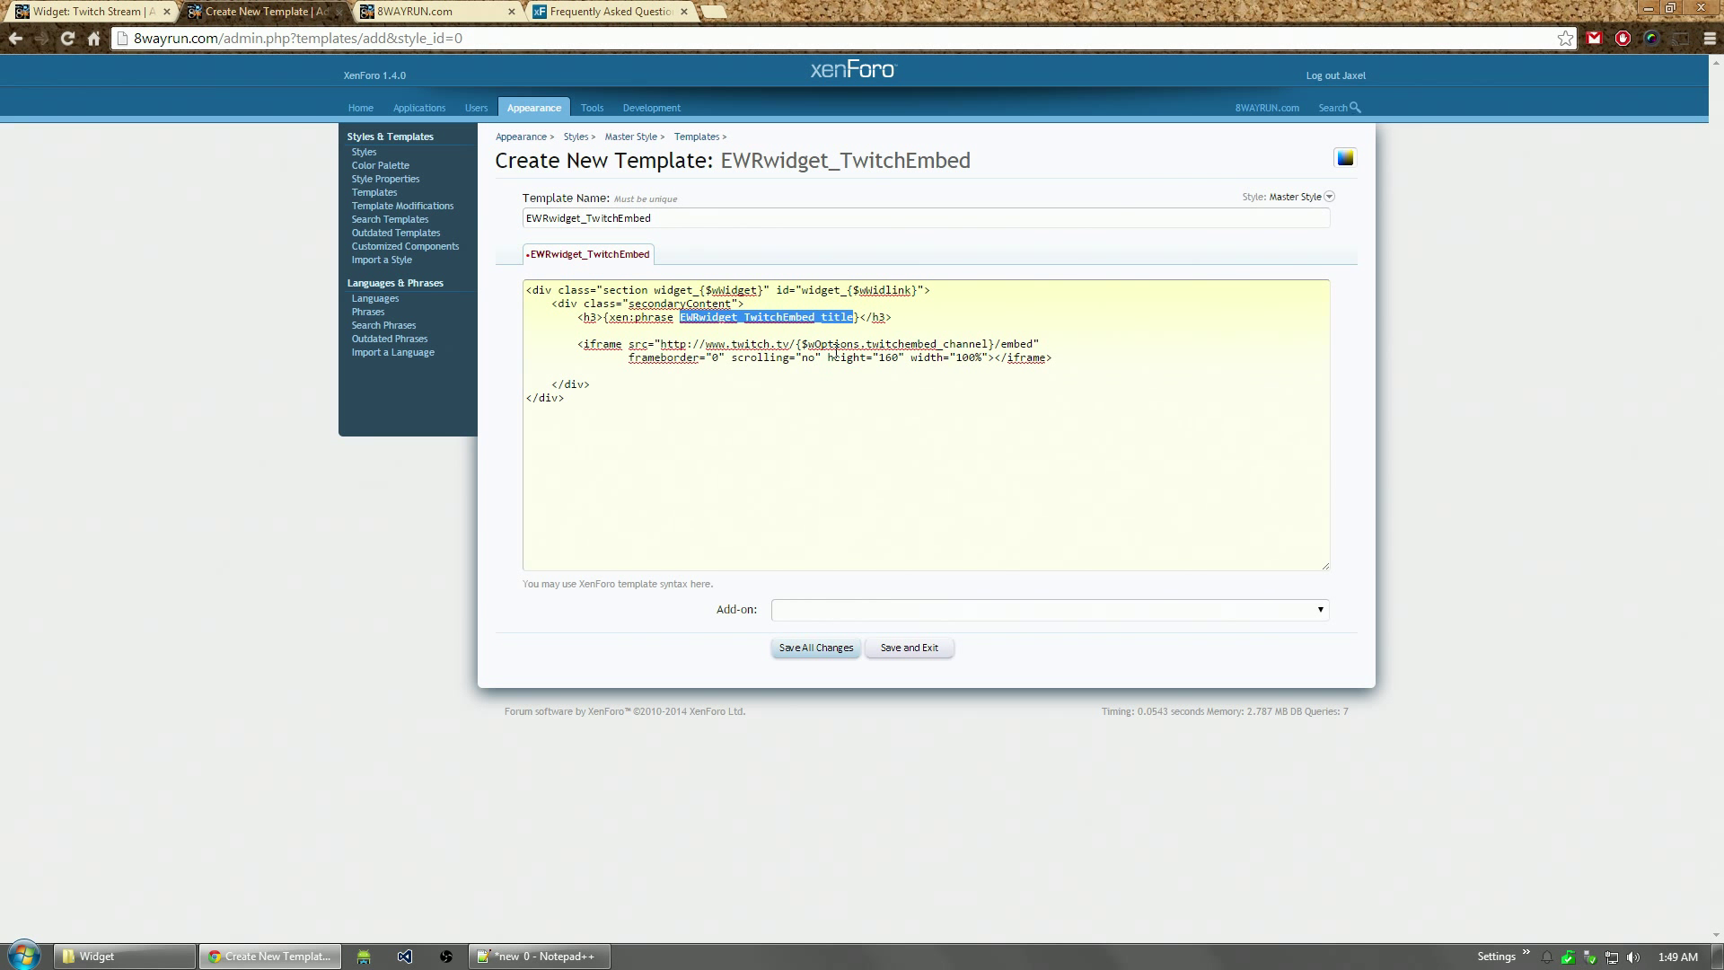
Step: Add a Twitch Stream widget option twitchembed_channel, titled "Channel" and explained as "This is the channel we are embedding!"
drag(809, 344, 859, 344)
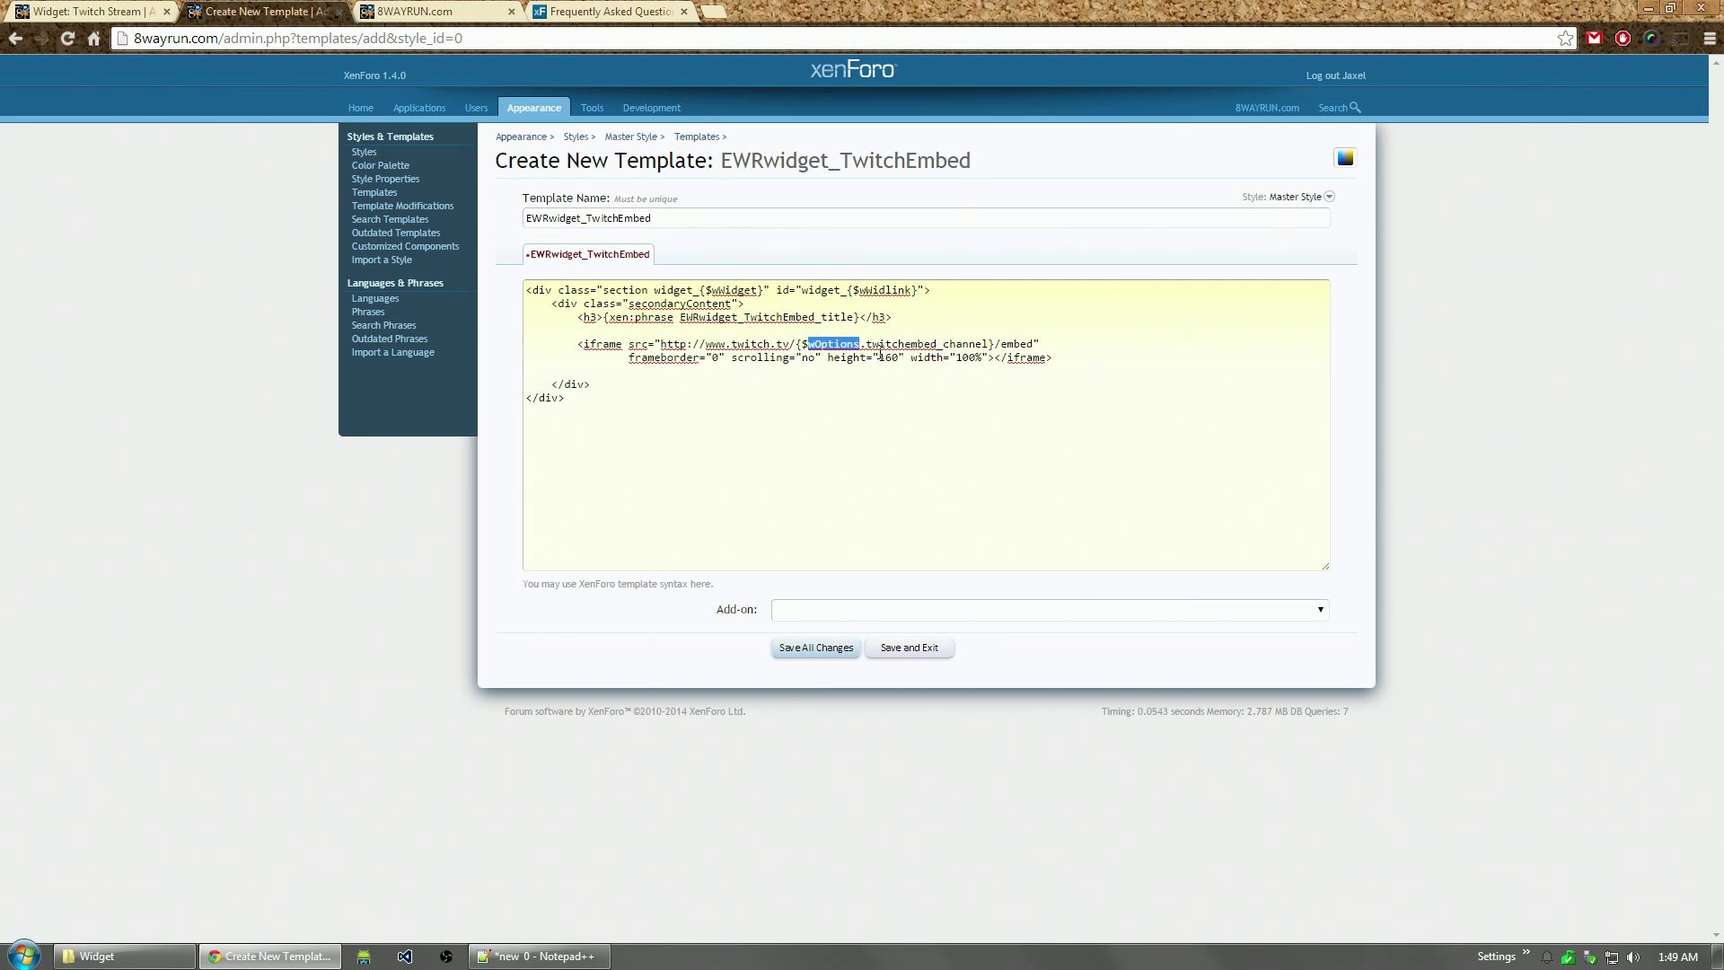
click(90, 11)
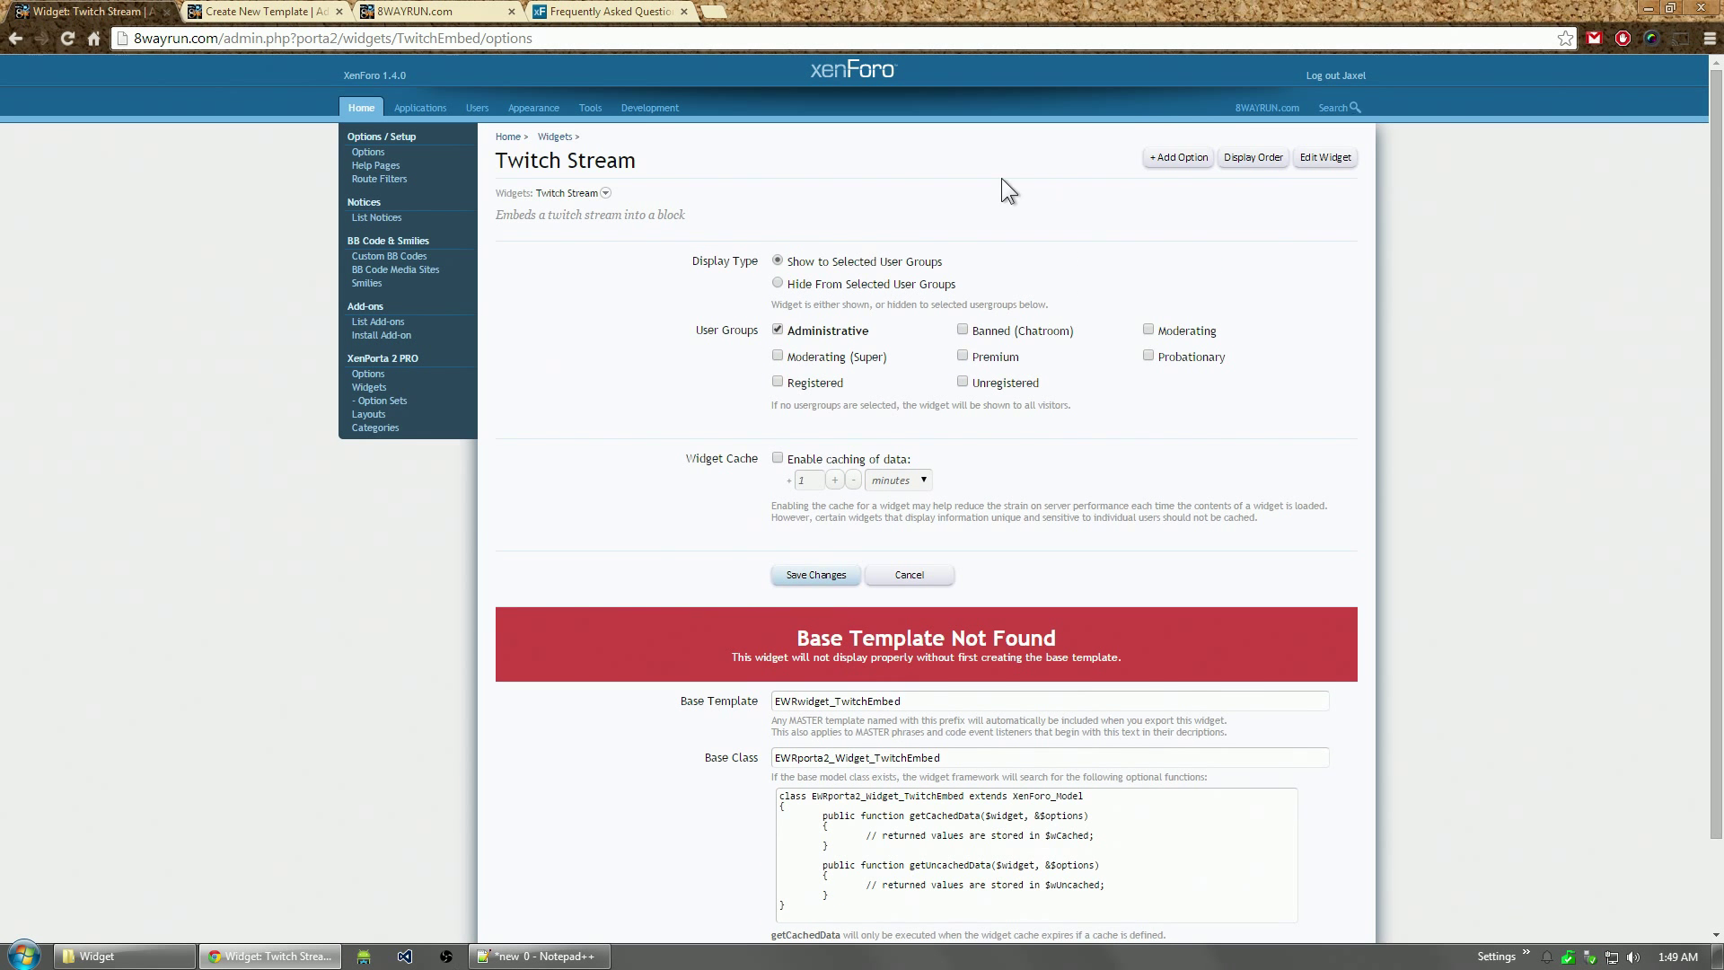
click(1182, 161)
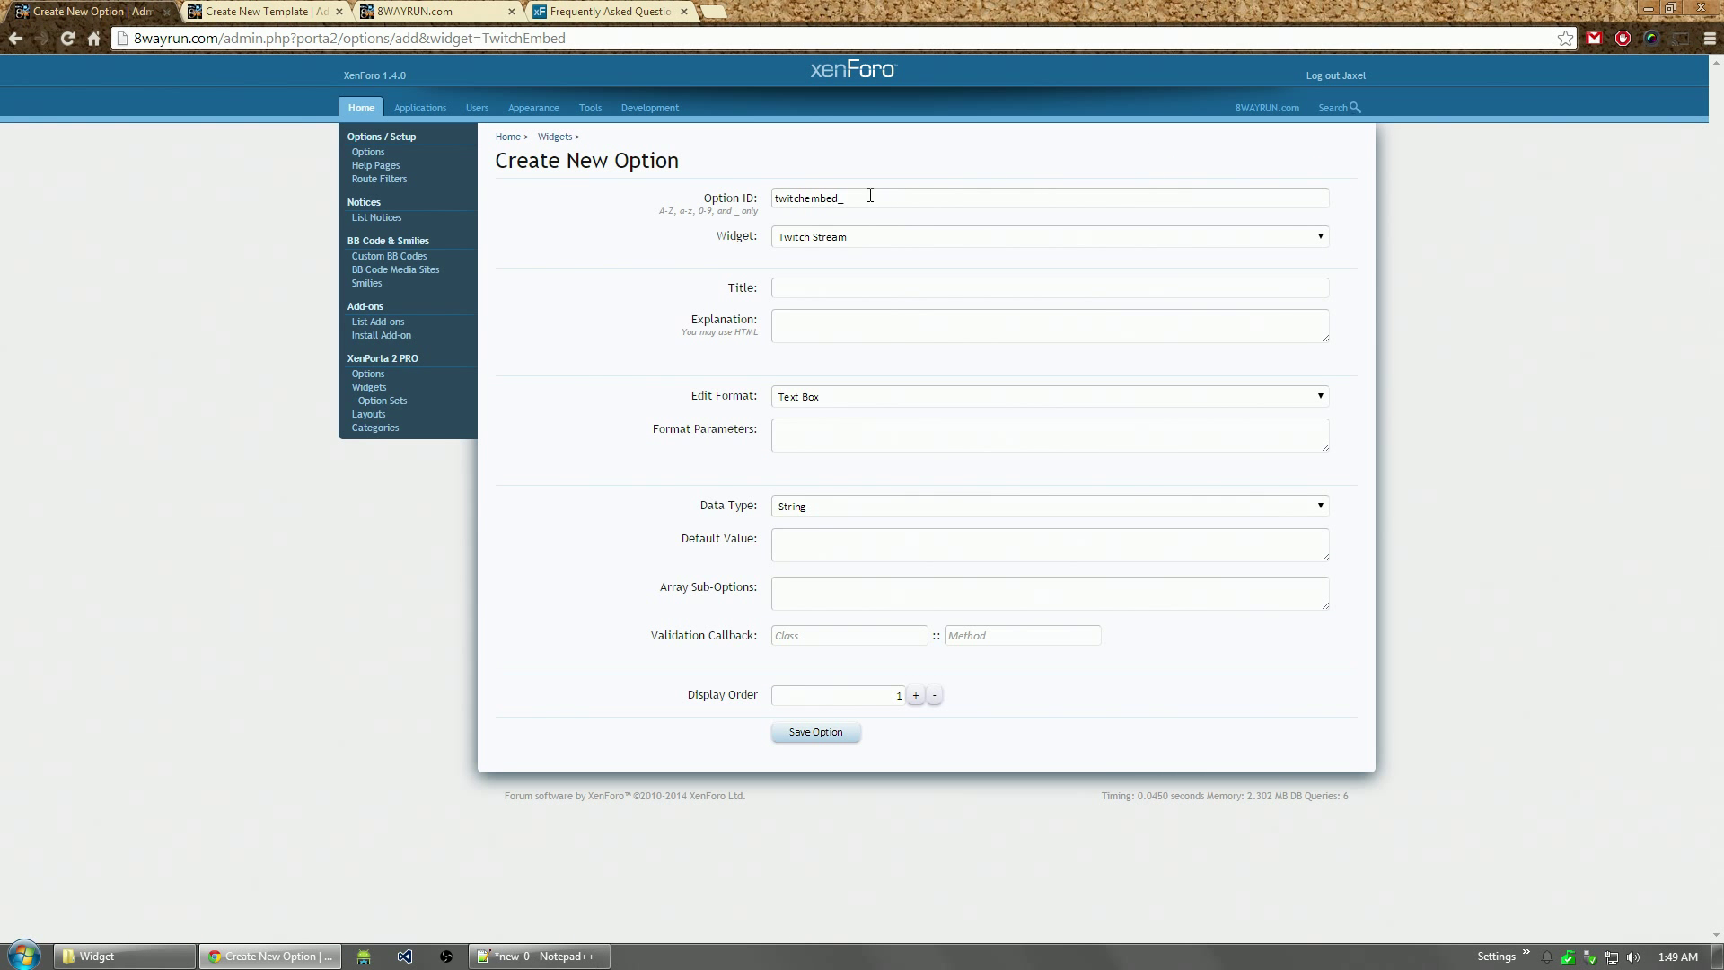
click(910, 196)
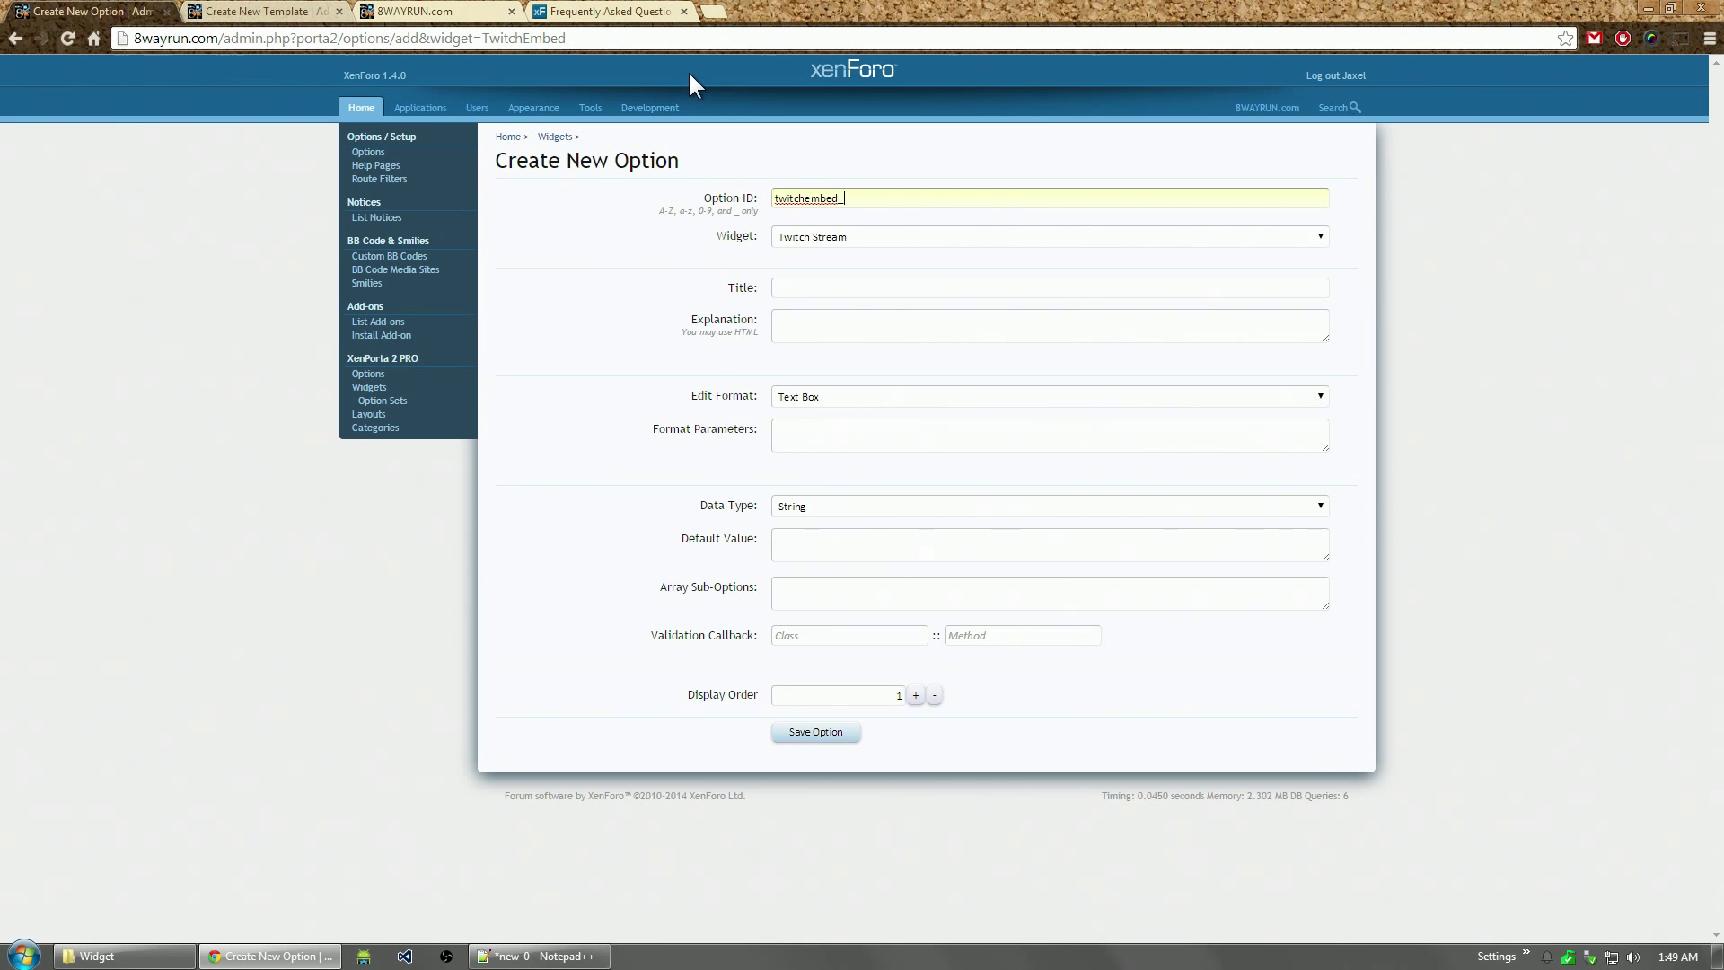
text(channel)
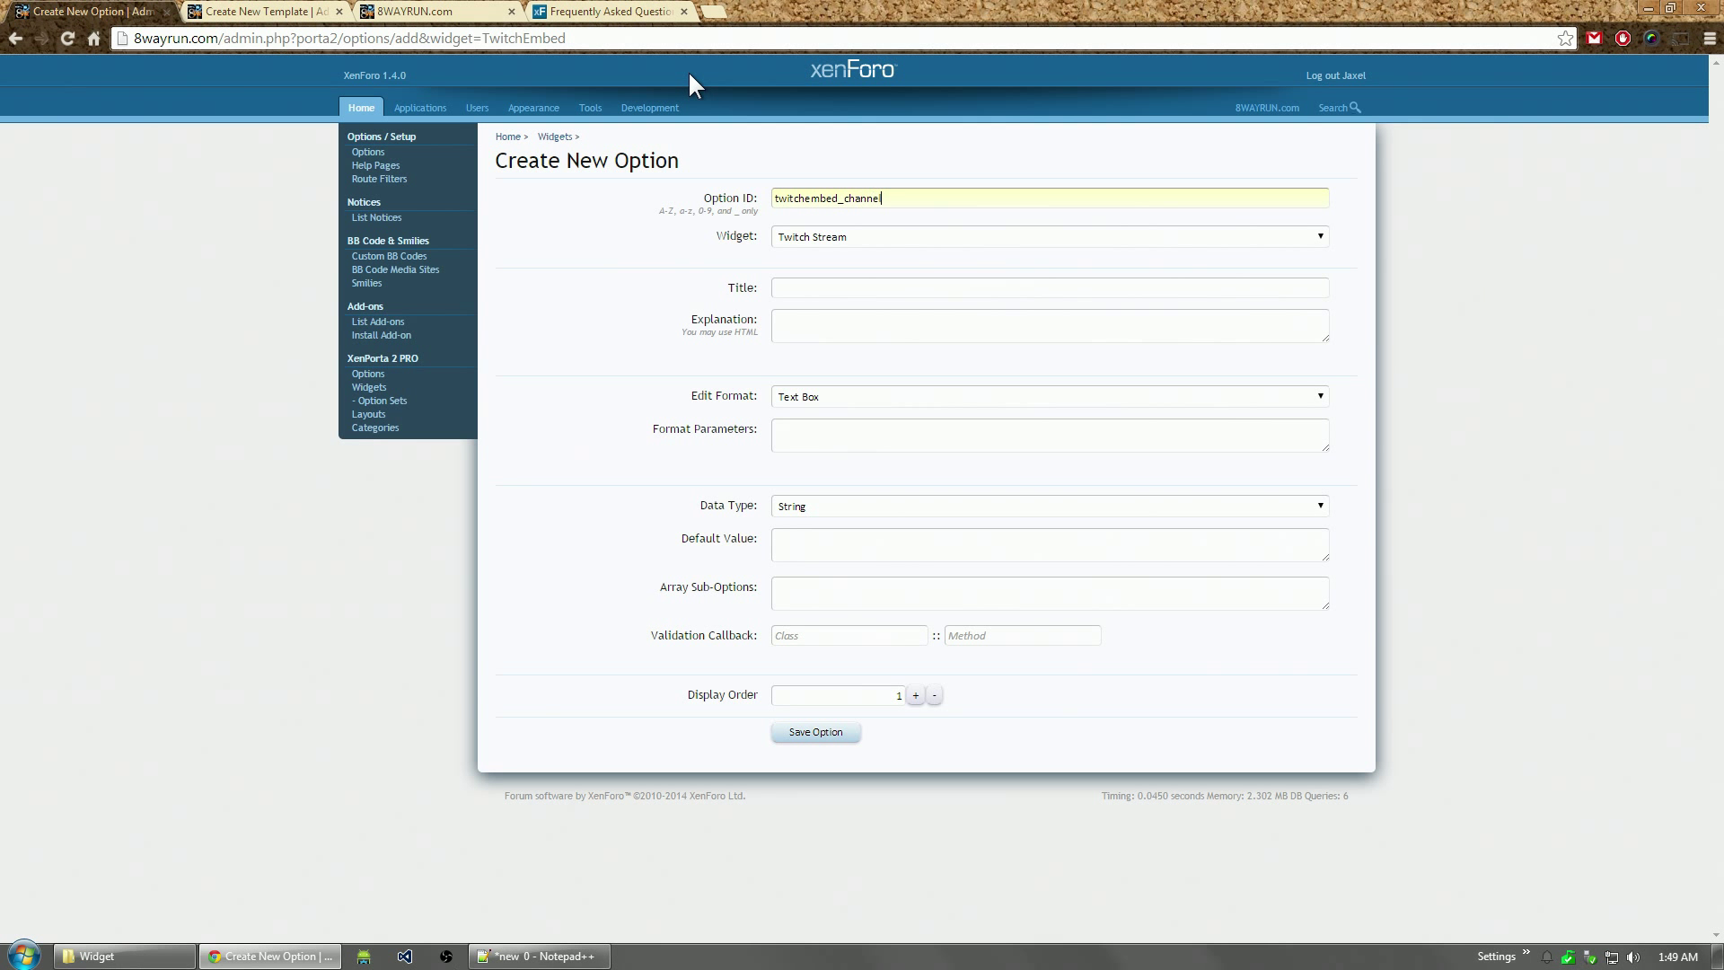
key(Tab)
key(Tab)
text(Channel)
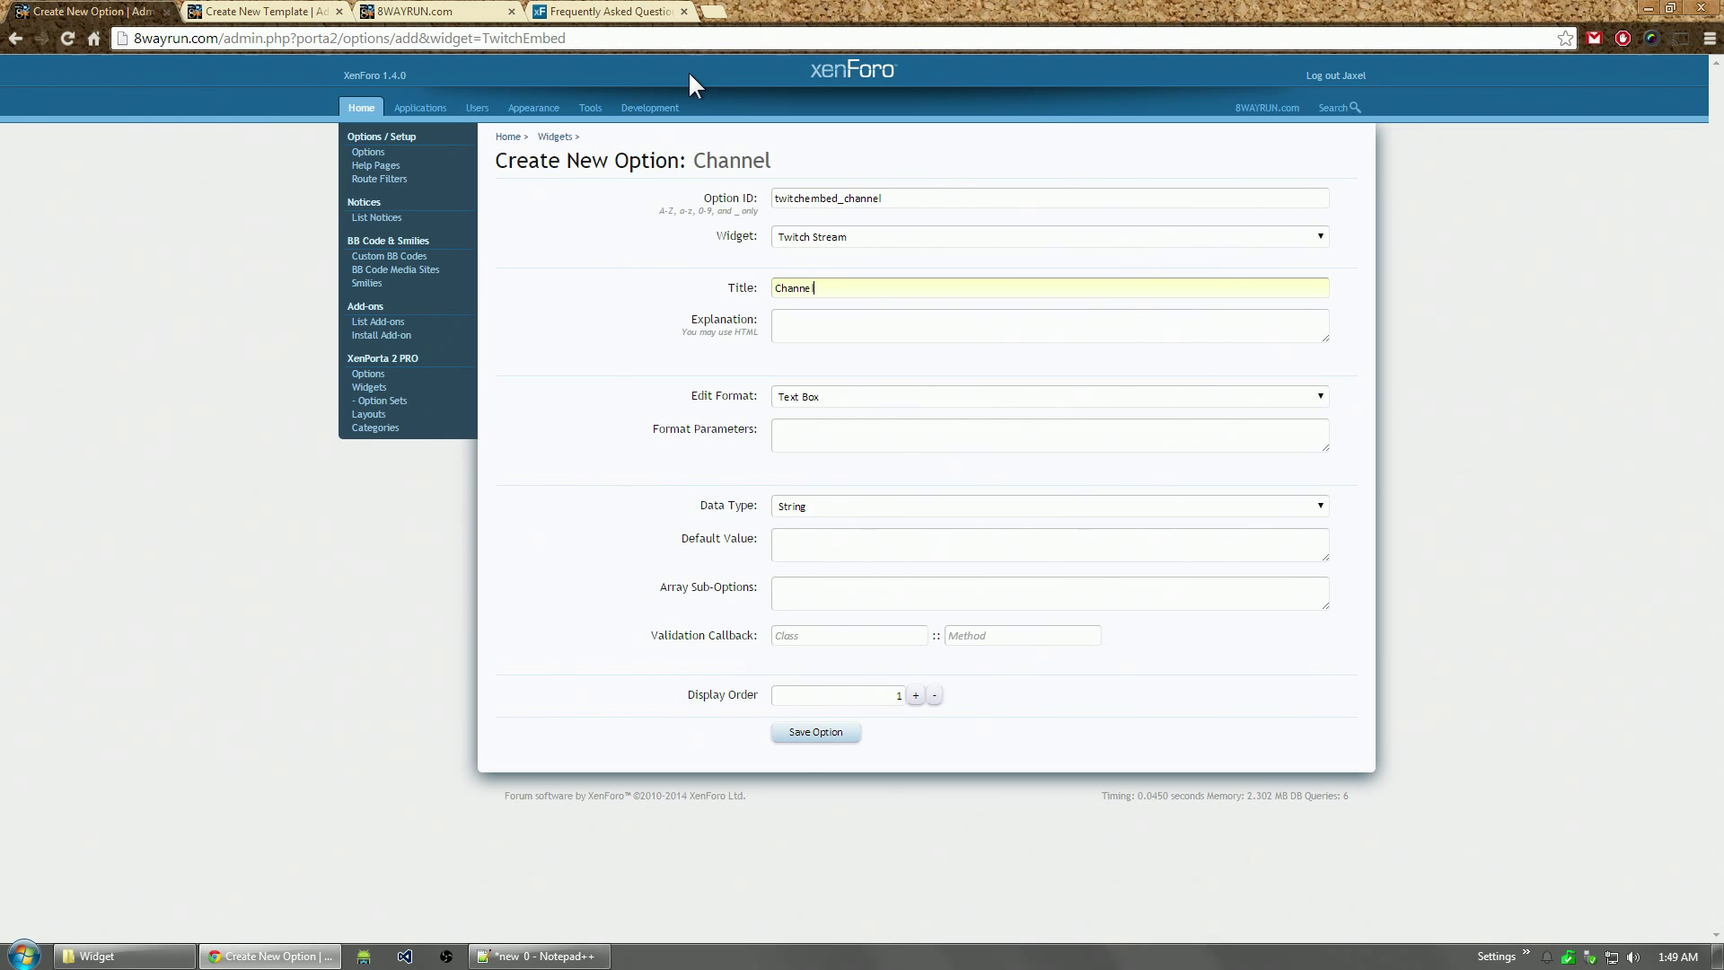
key(Tab)
text(This is th)
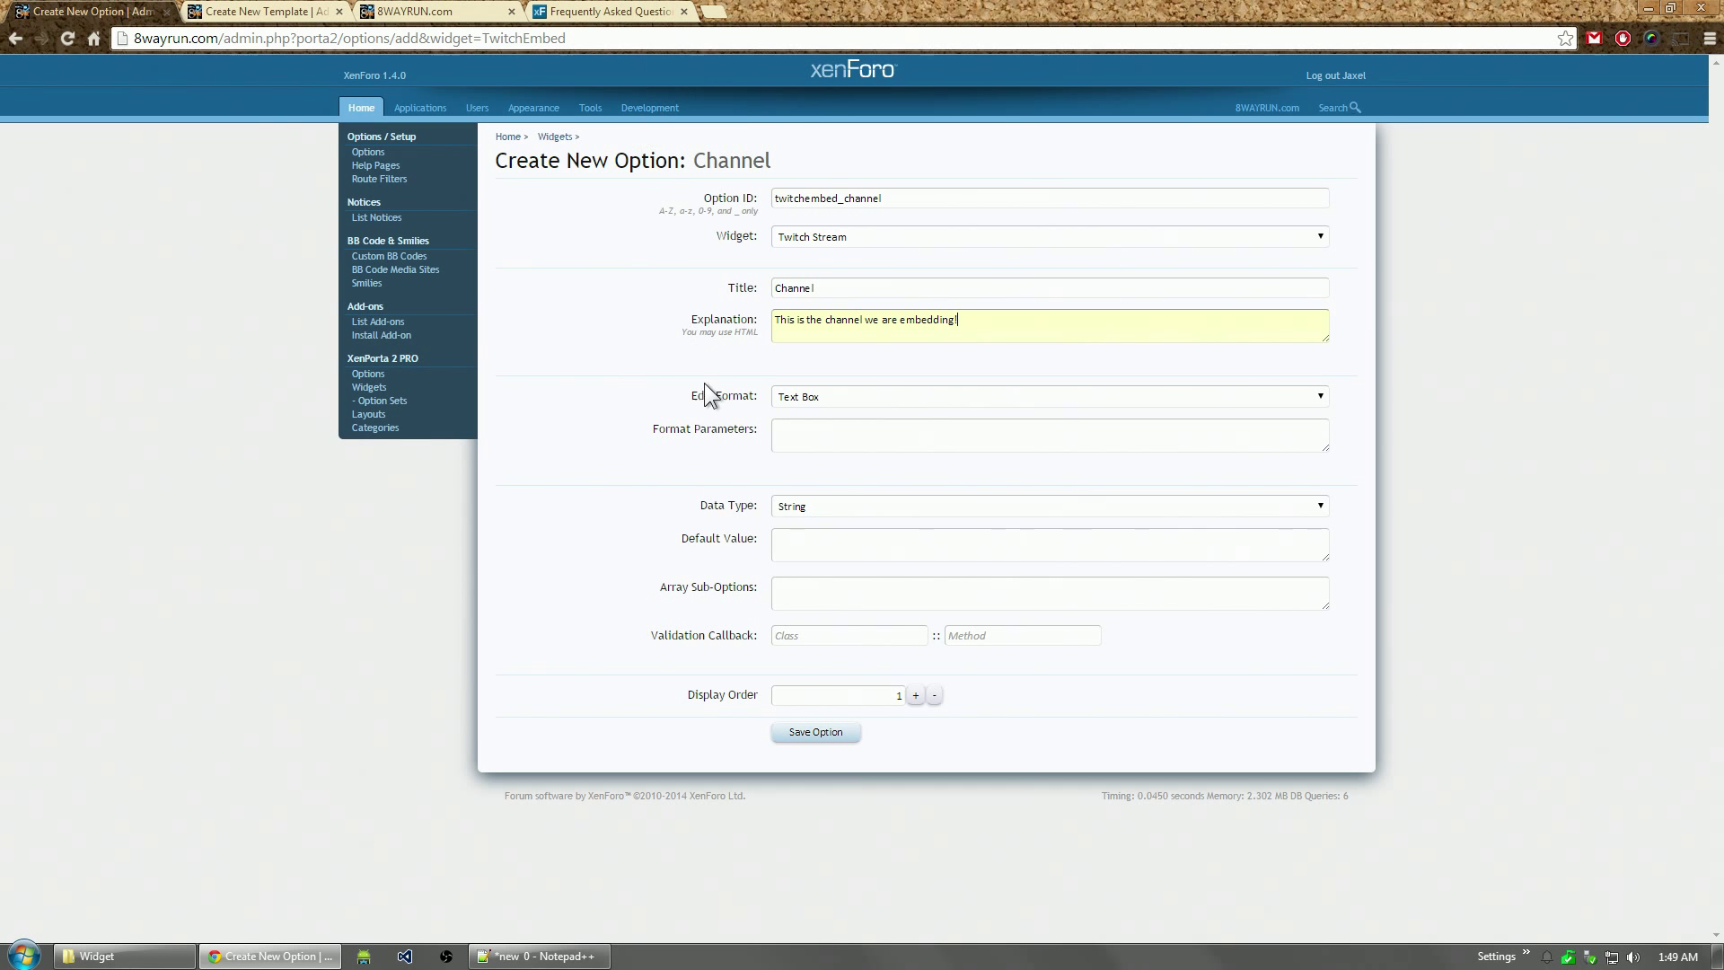
Step: Set the Channel option's edit format to Spin Box with the parameters min=1, max=50 and step=10
click(800, 398)
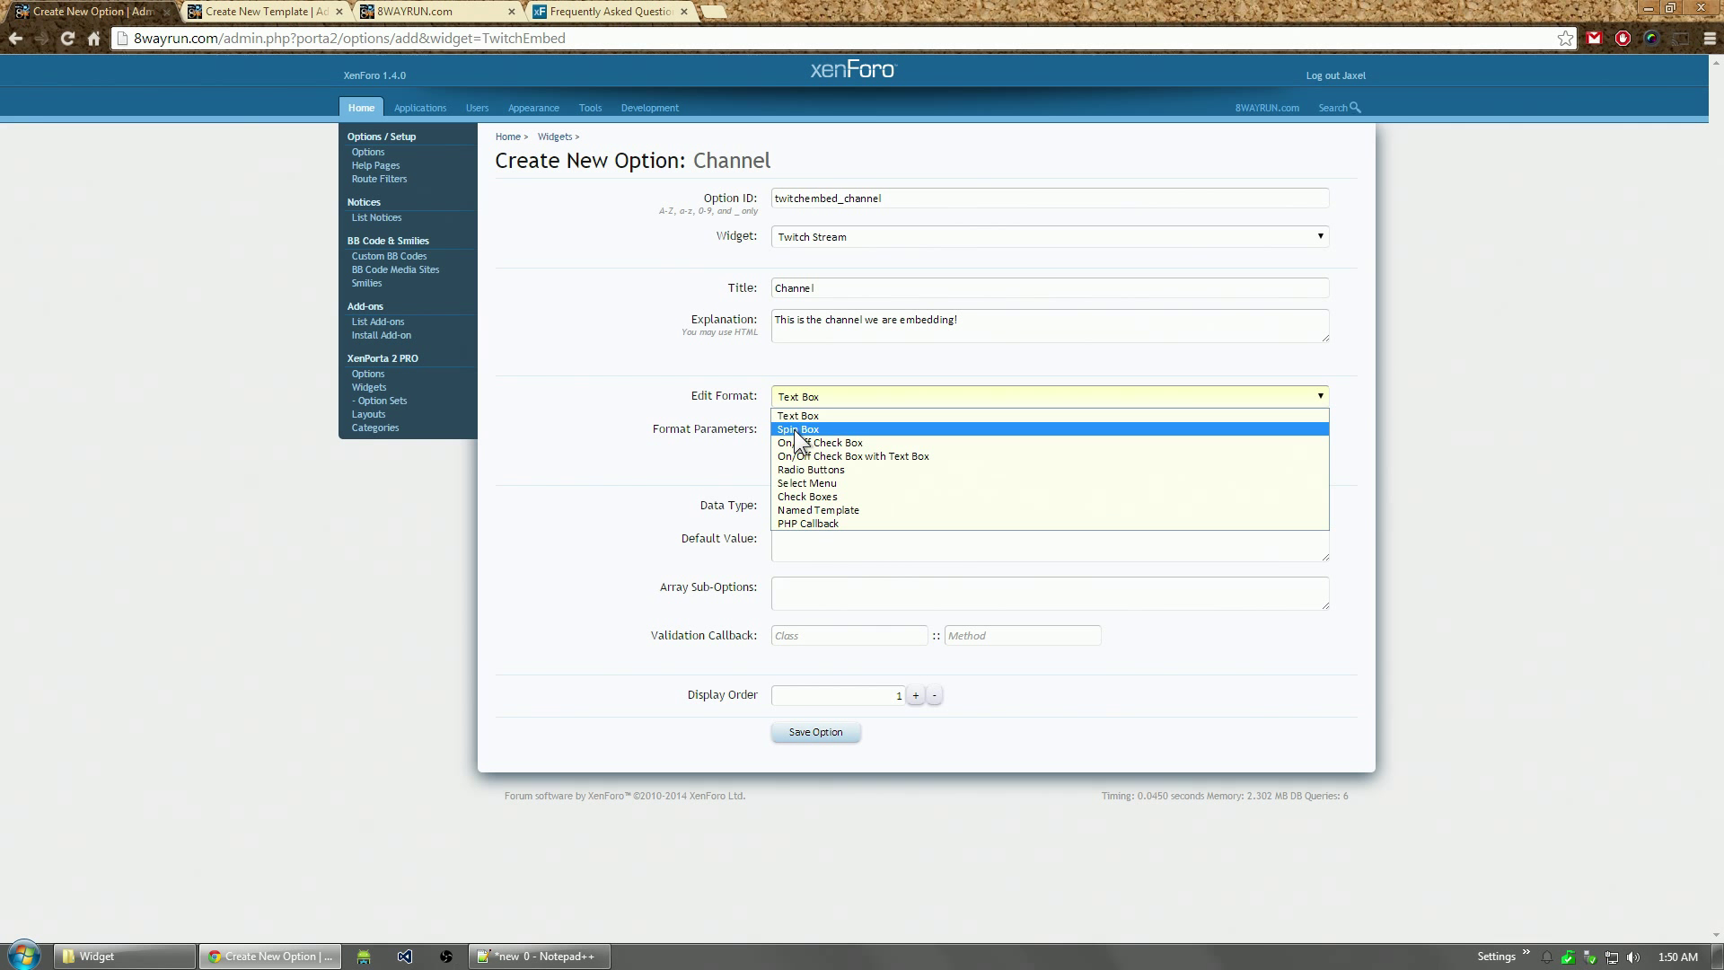
click(798, 431)
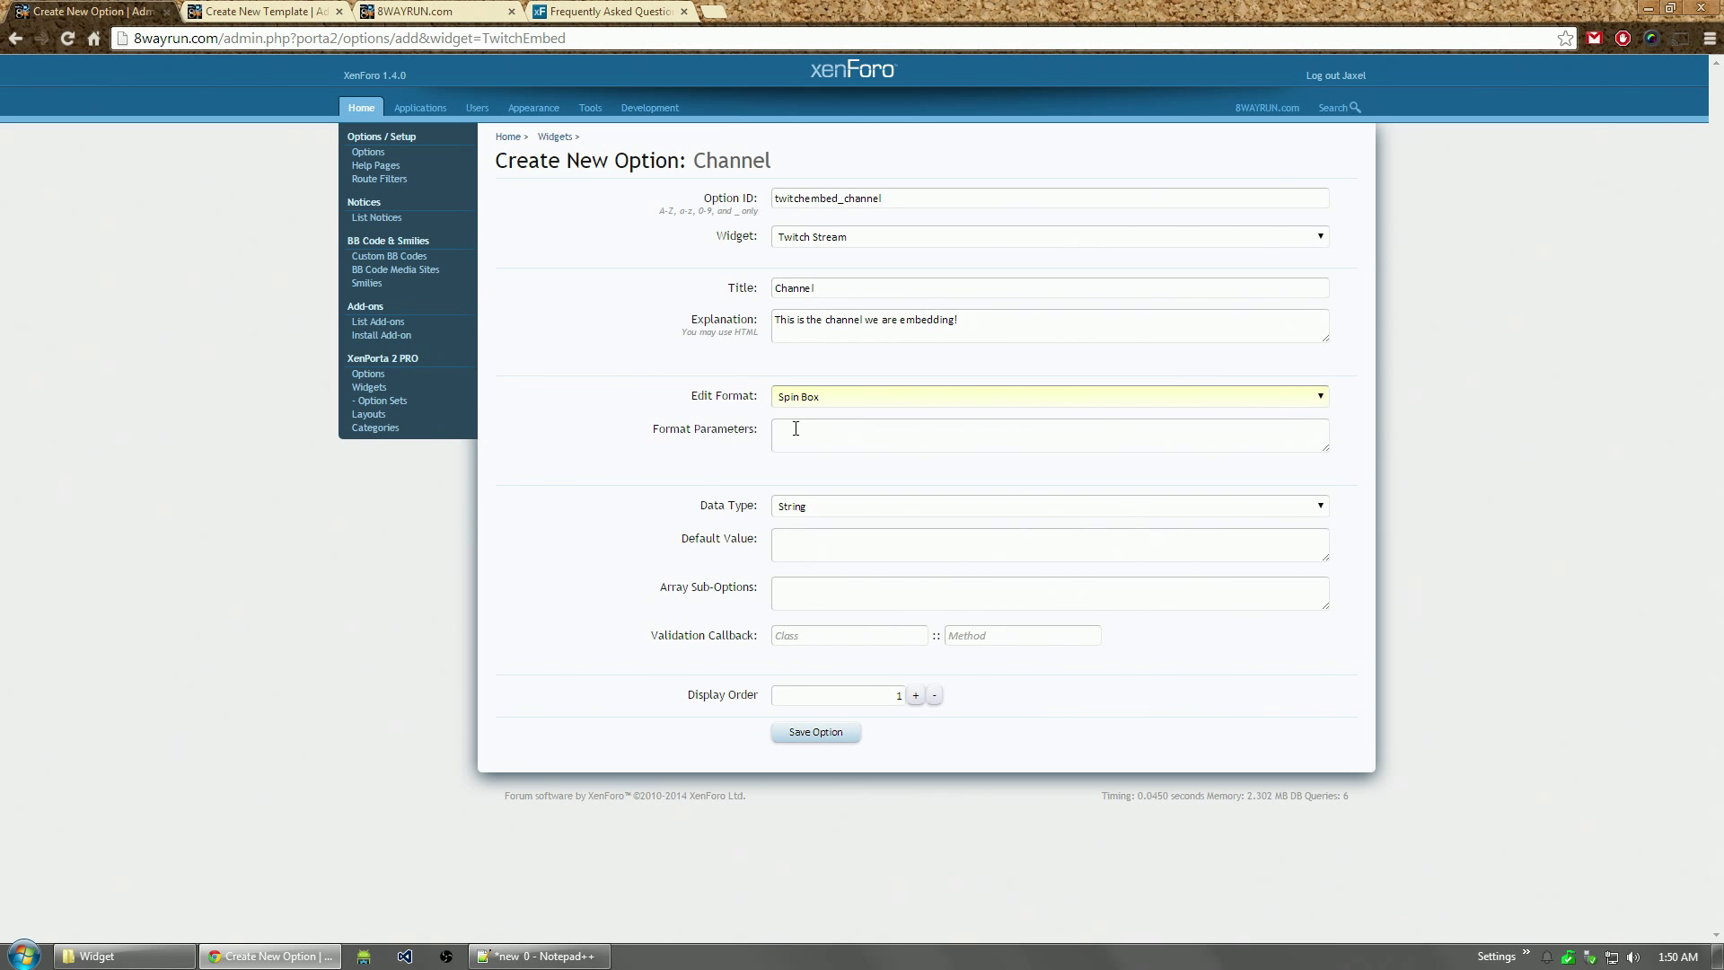
click(812, 430)
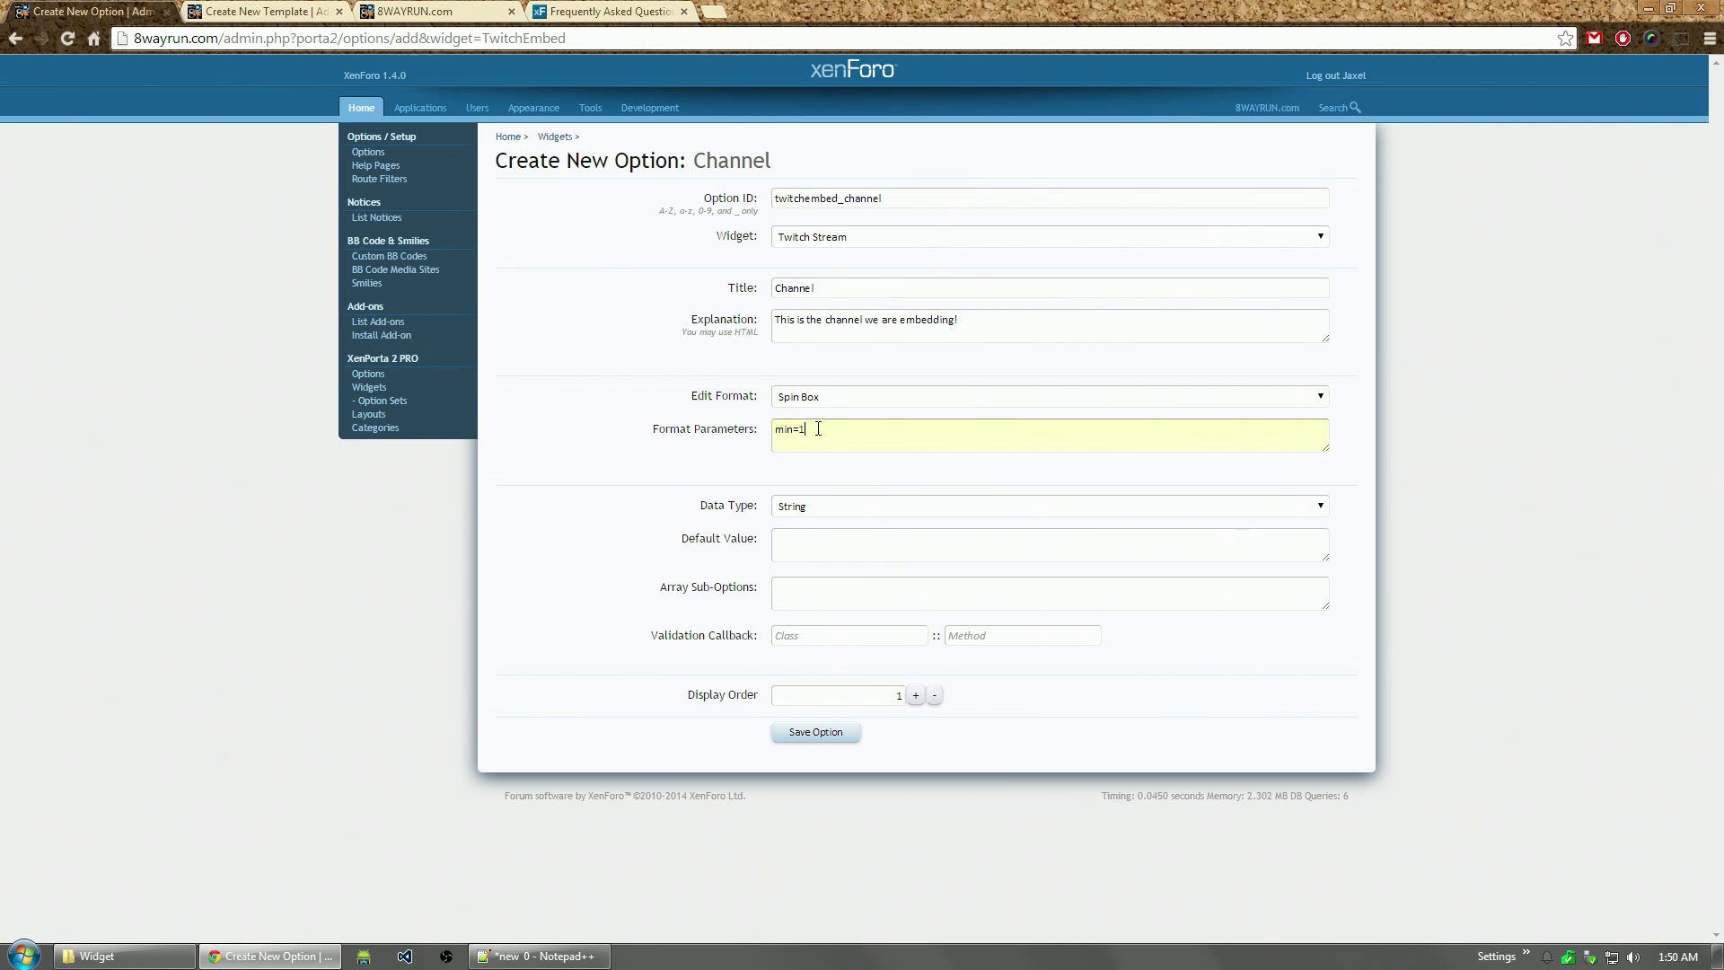
text(min=1)
key(Return)
text(max=50)
key(Return)
text(step=10)
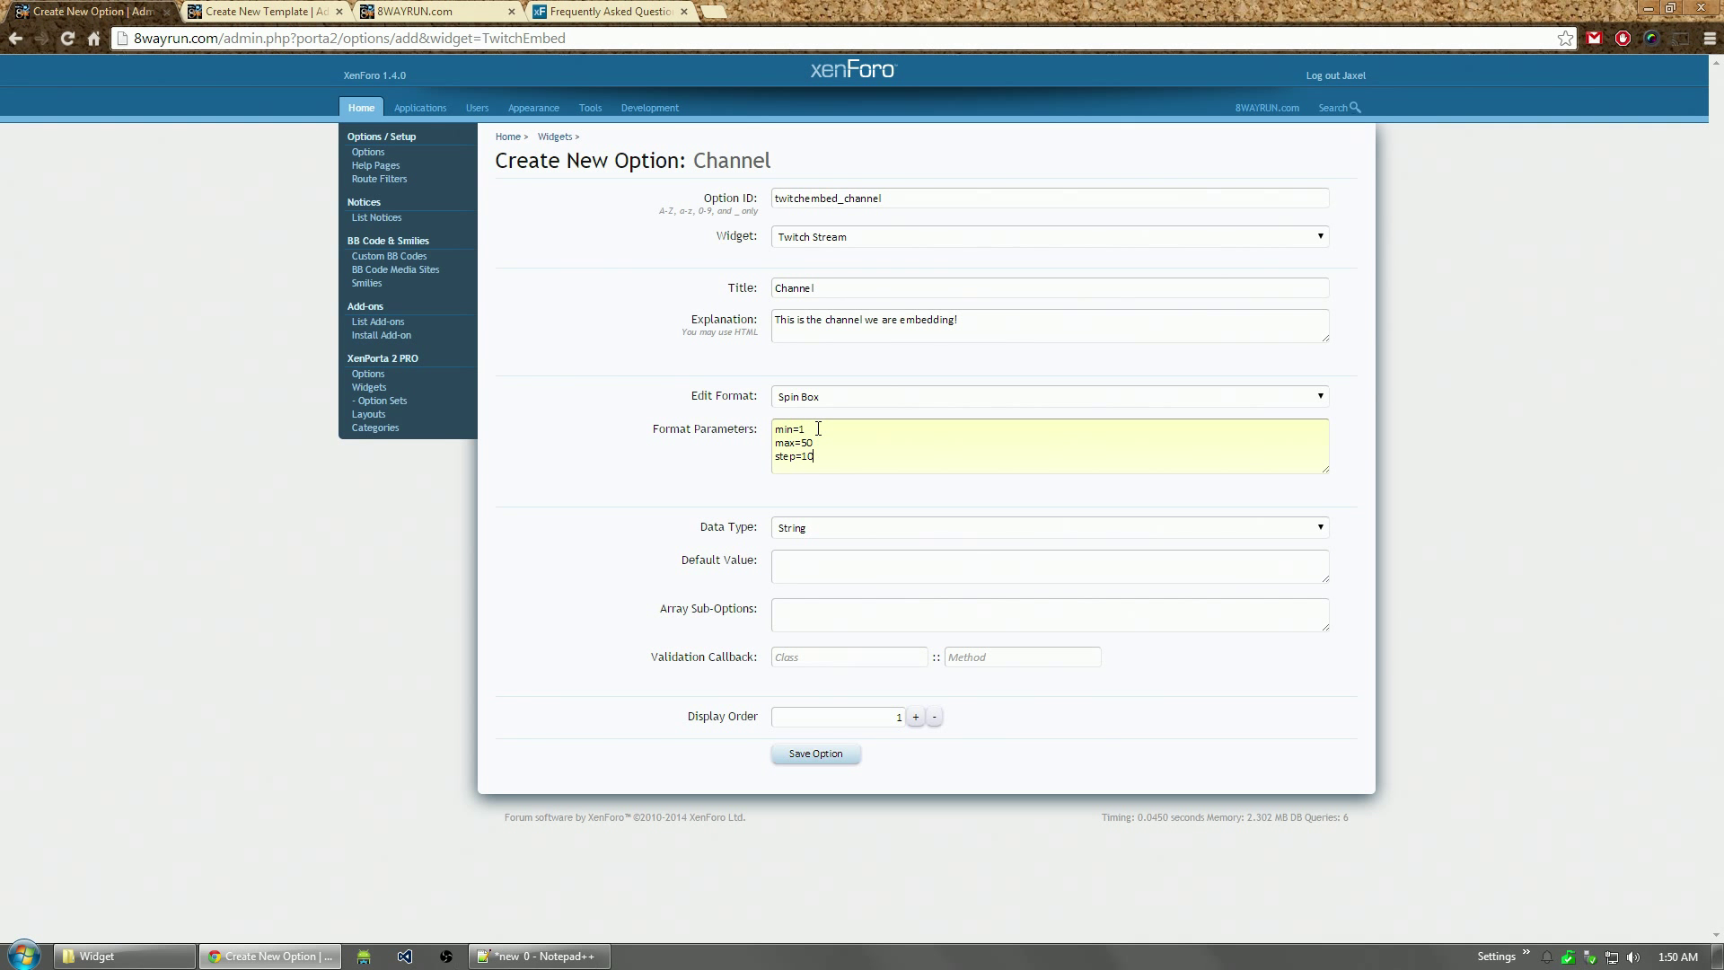
Step: Give the Channel option the Unsigned Integer data type and a default value of 25, and save it
click(790, 527)
click(878, 593)
click(788, 560)
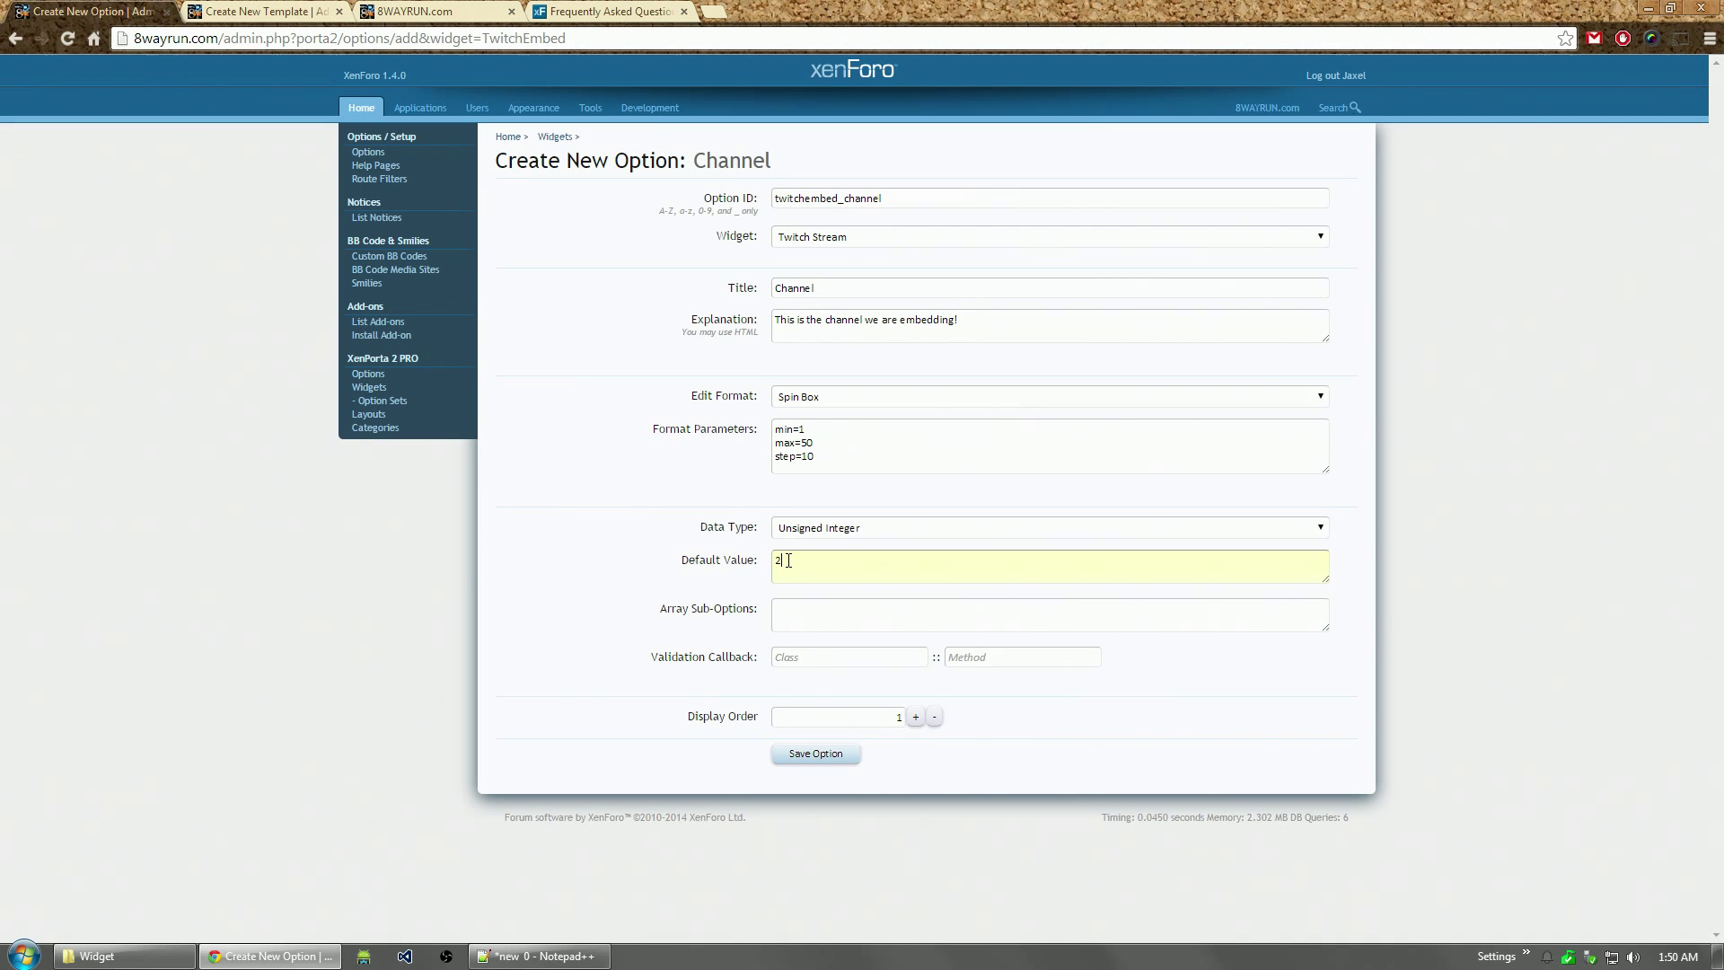
click(794, 754)
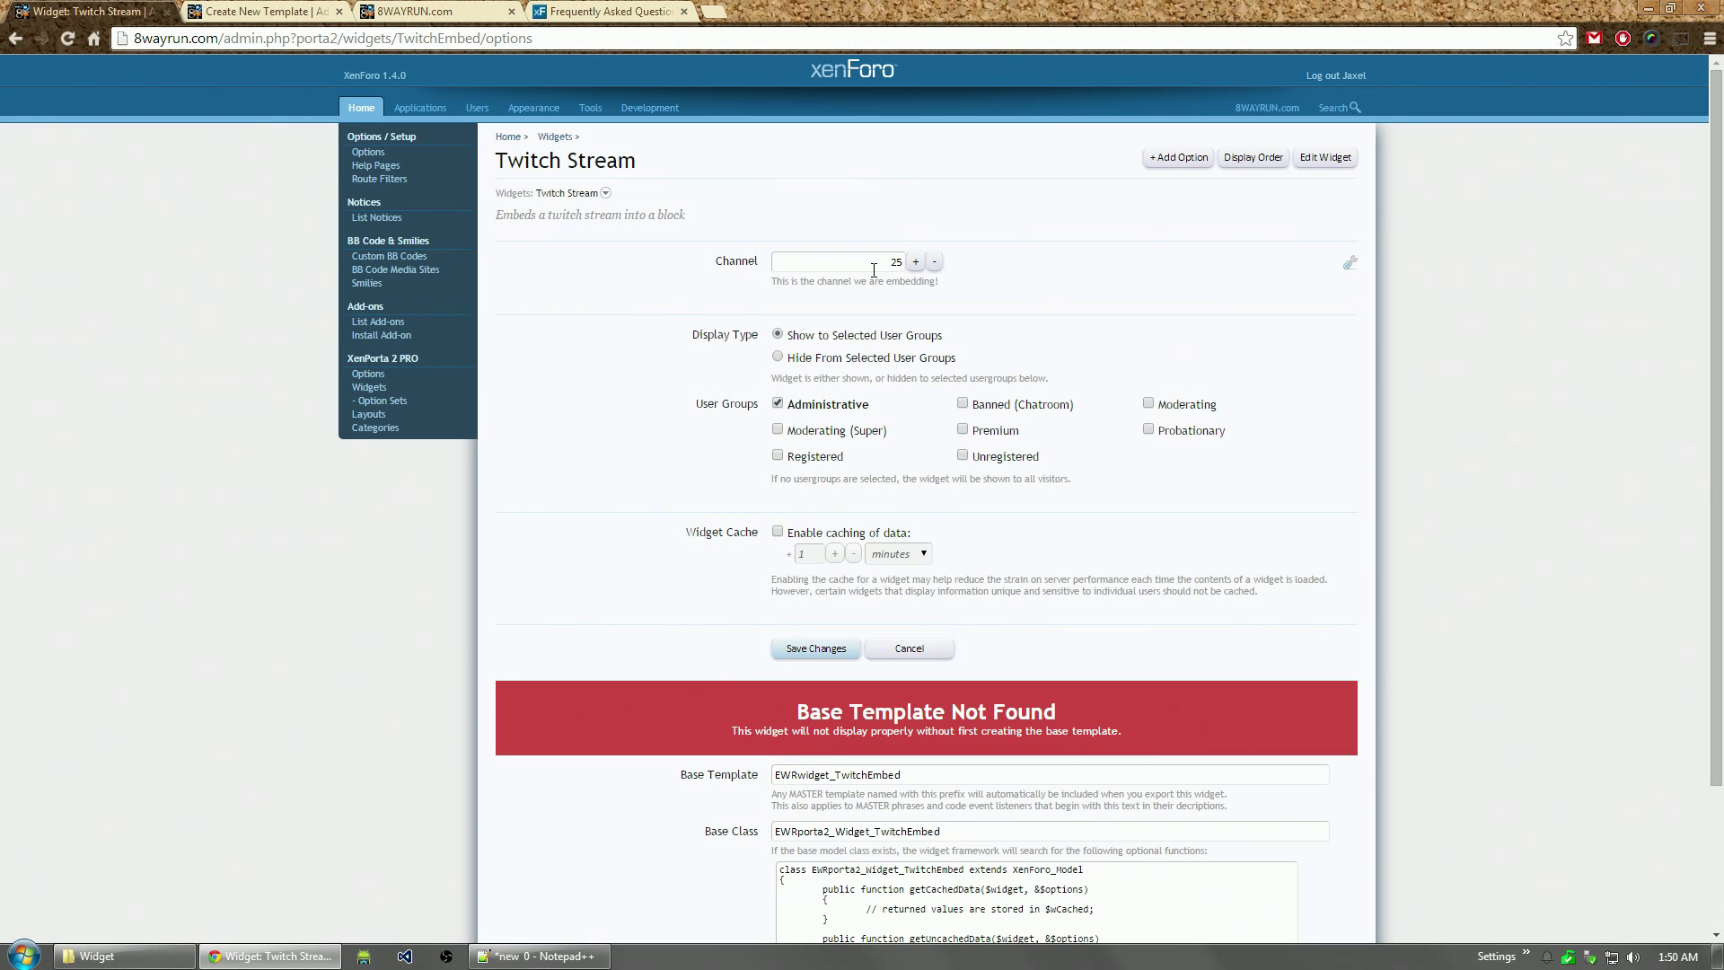
Step: Try the Channel spin box in the widget's options by stepping its value down to 1
click(935, 261)
click(935, 261)
click(934, 261)
click(935, 262)
click(934, 262)
click(934, 261)
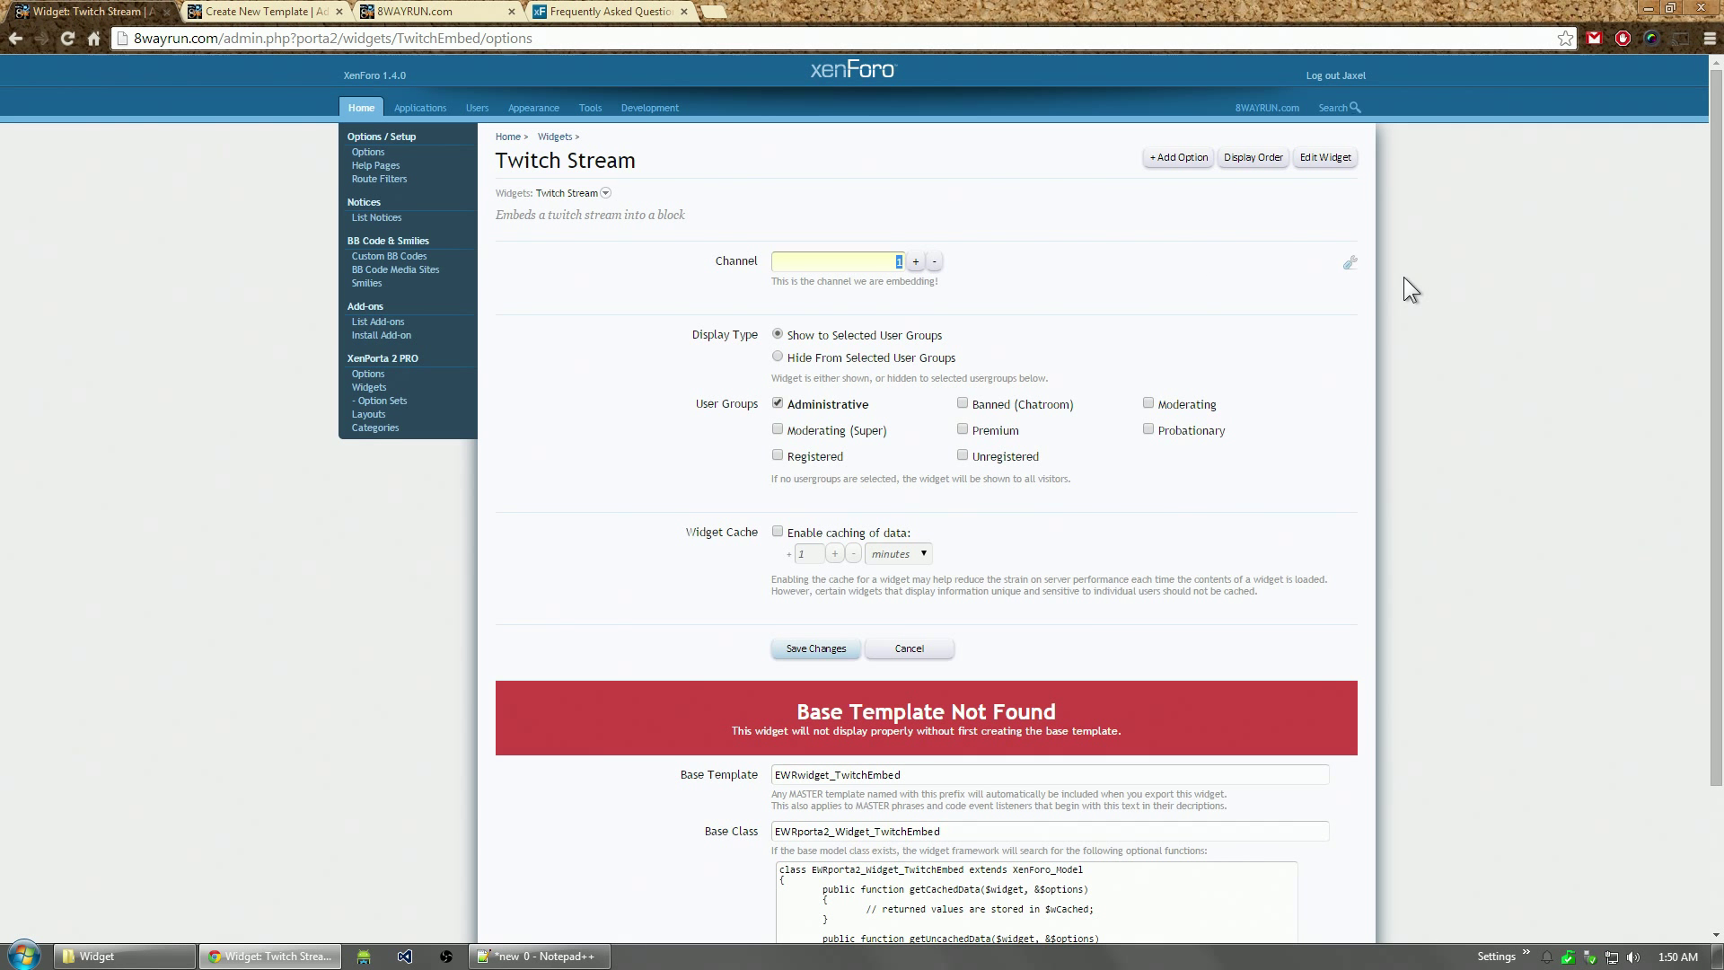
Step: Change the Channel option to an On/Off Check Box without format parameters, of Boolean type with default 0, and save it
click(1352, 264)
click(790, 396)
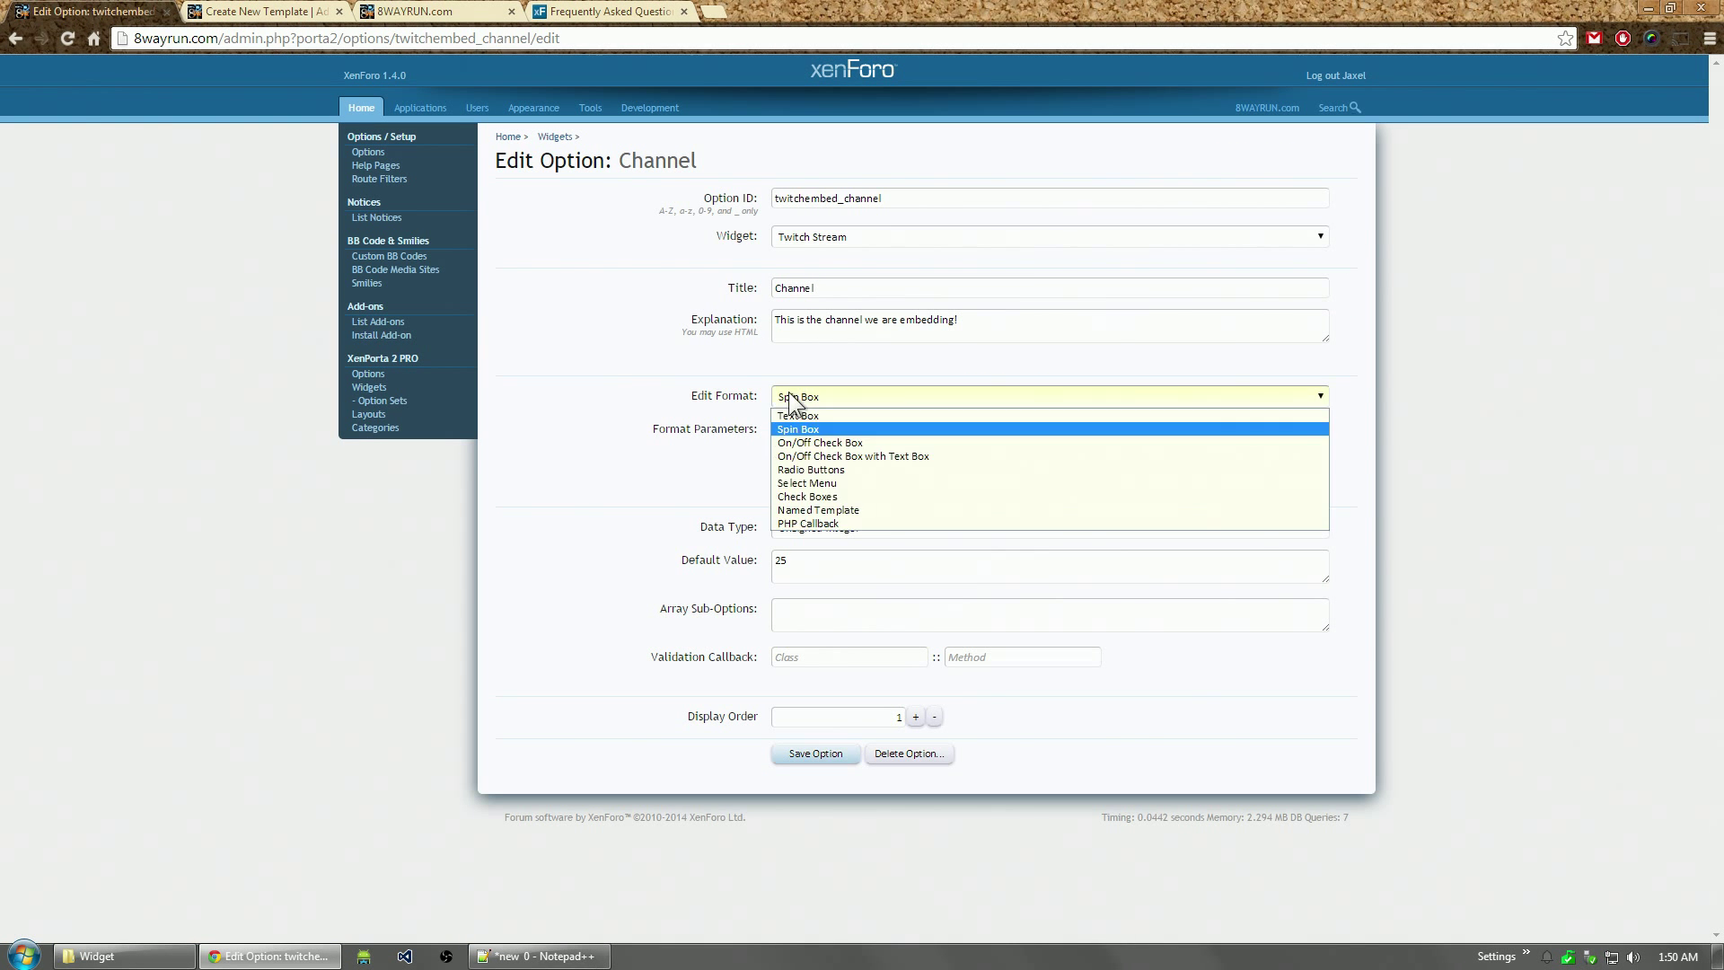
click(851, 443)
click(854, 458)
key(ctrl+a)
key(BackSpace)
click(858, 509)
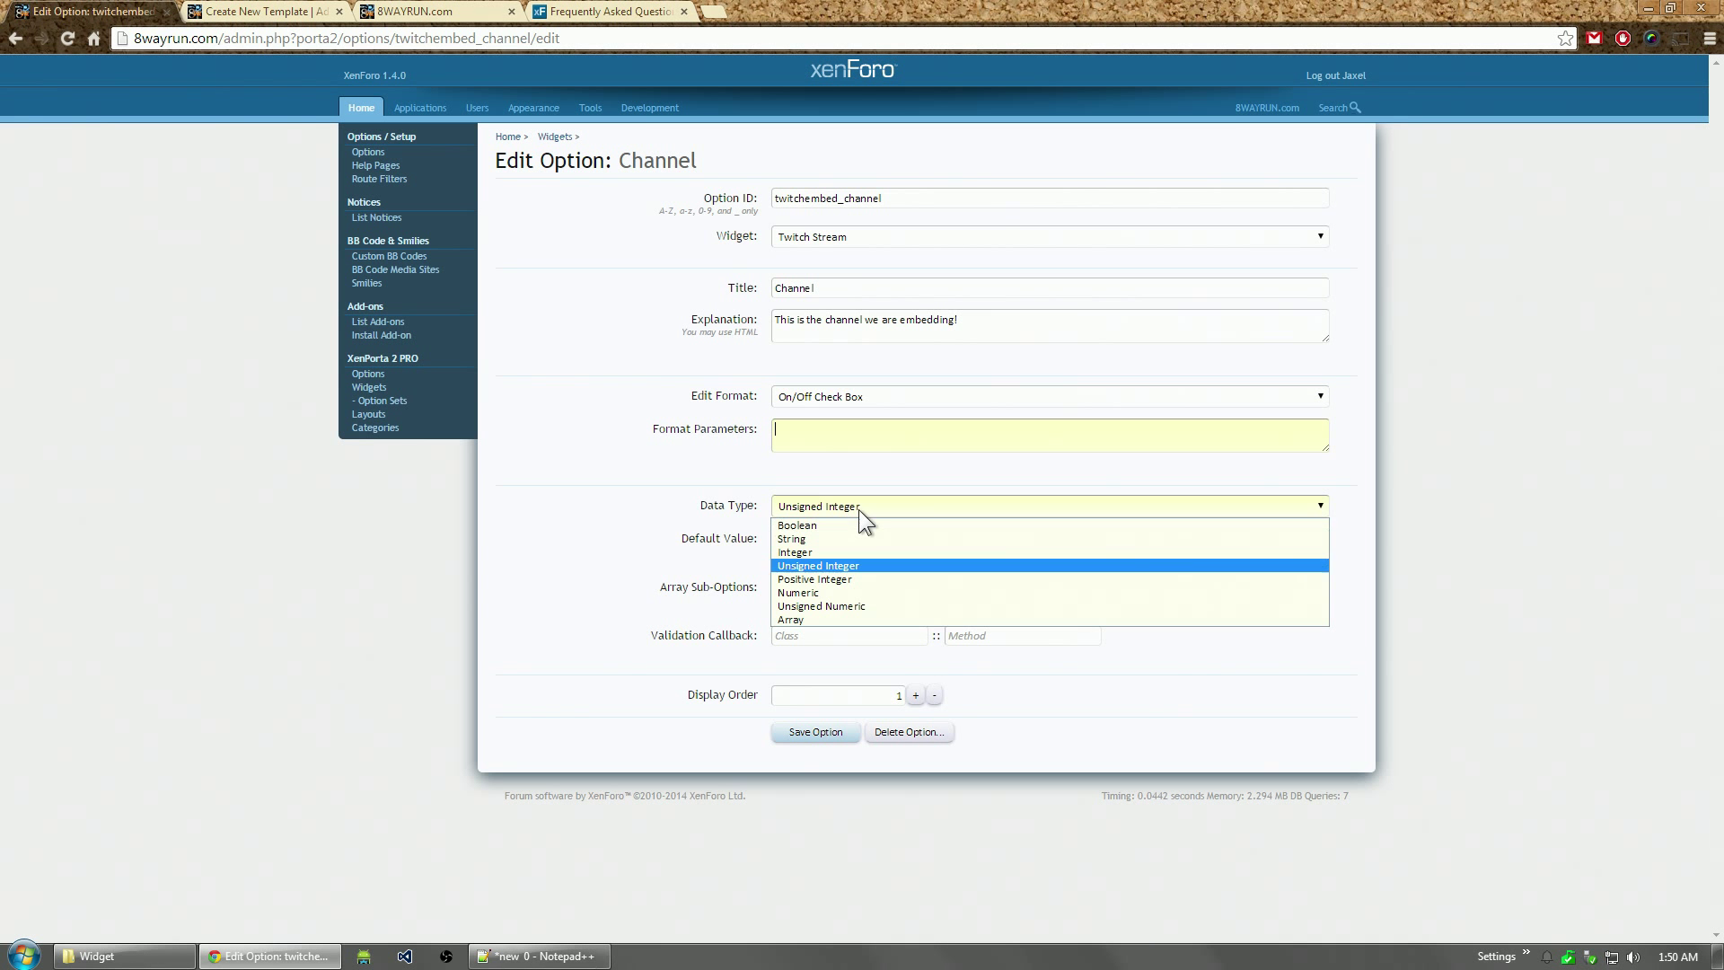
click(843, 527)
key(Tab)
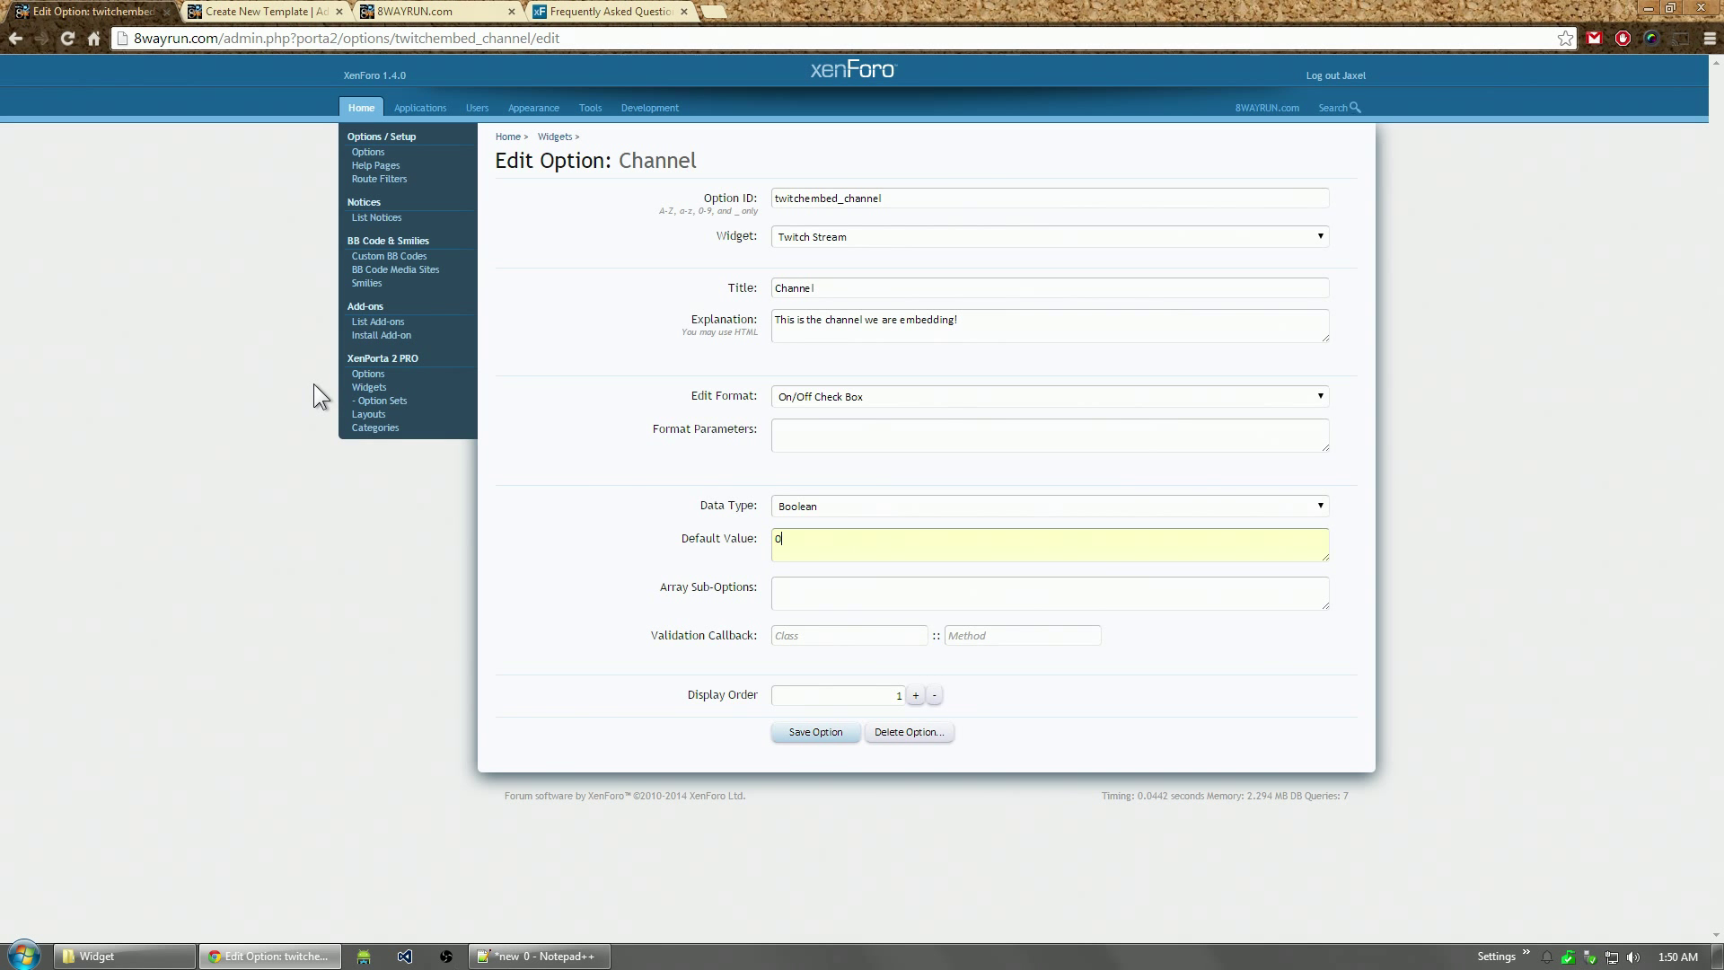
text(0)
click(815, 733)
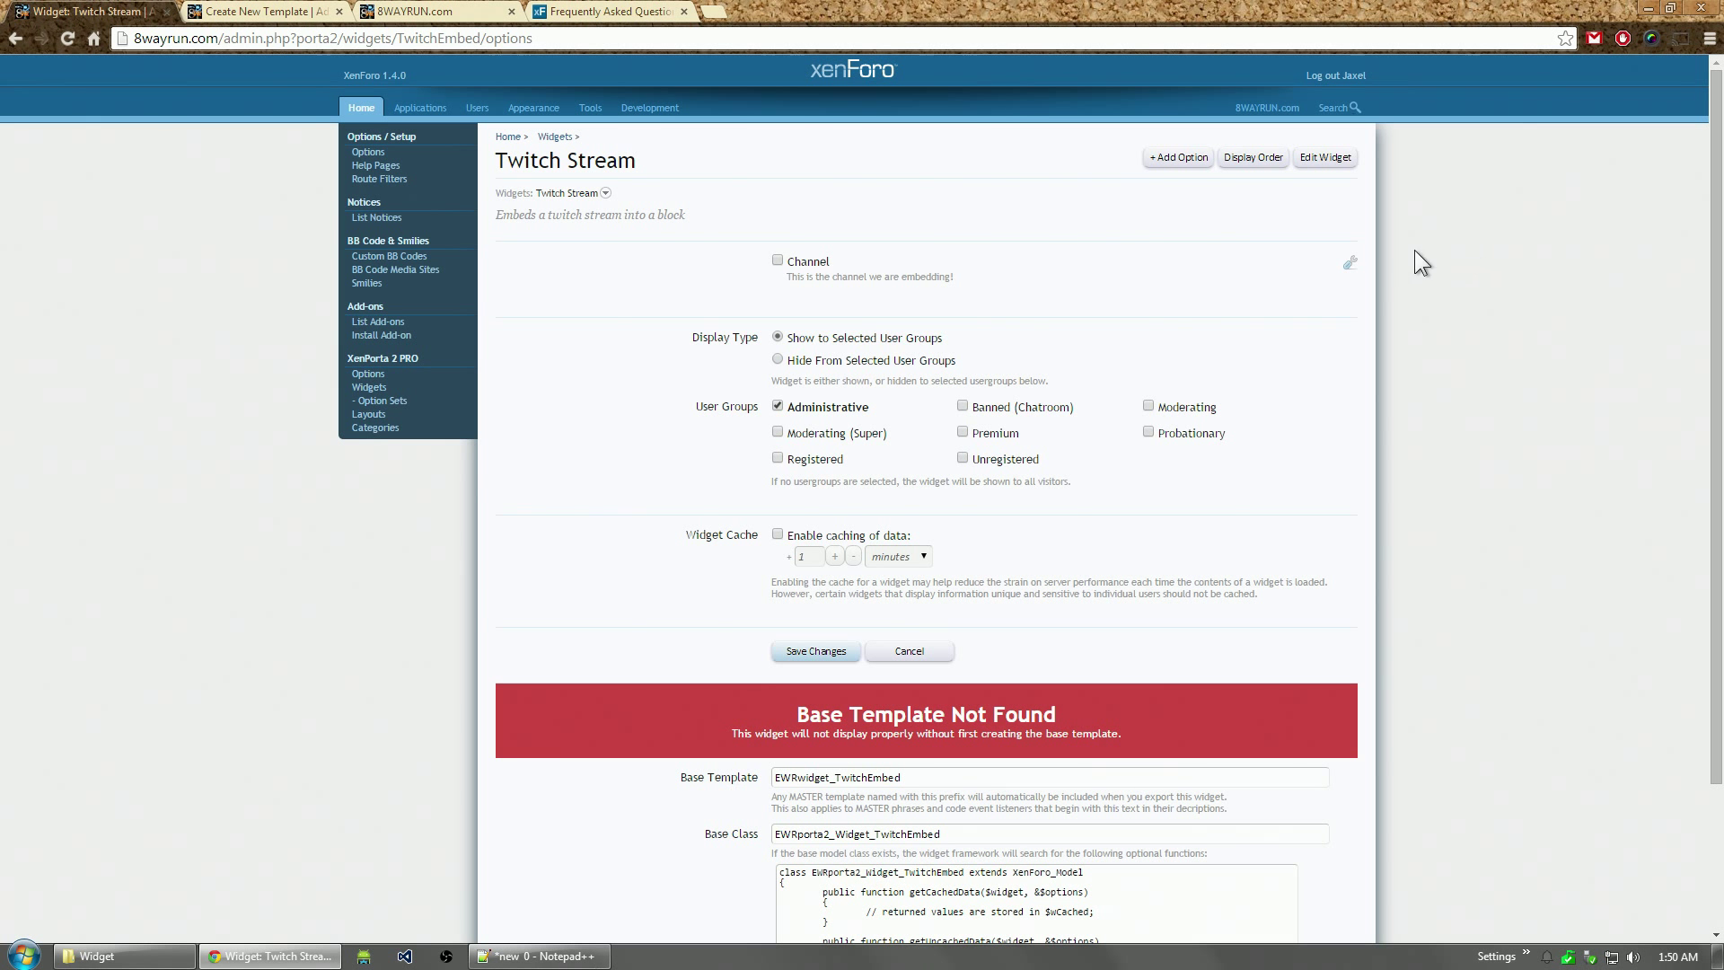
Step: Change the Channel option to a Text Box of String type with default 8wayrun, saving the option and the widget's settings
click(1349, 263)
click(882, 399)
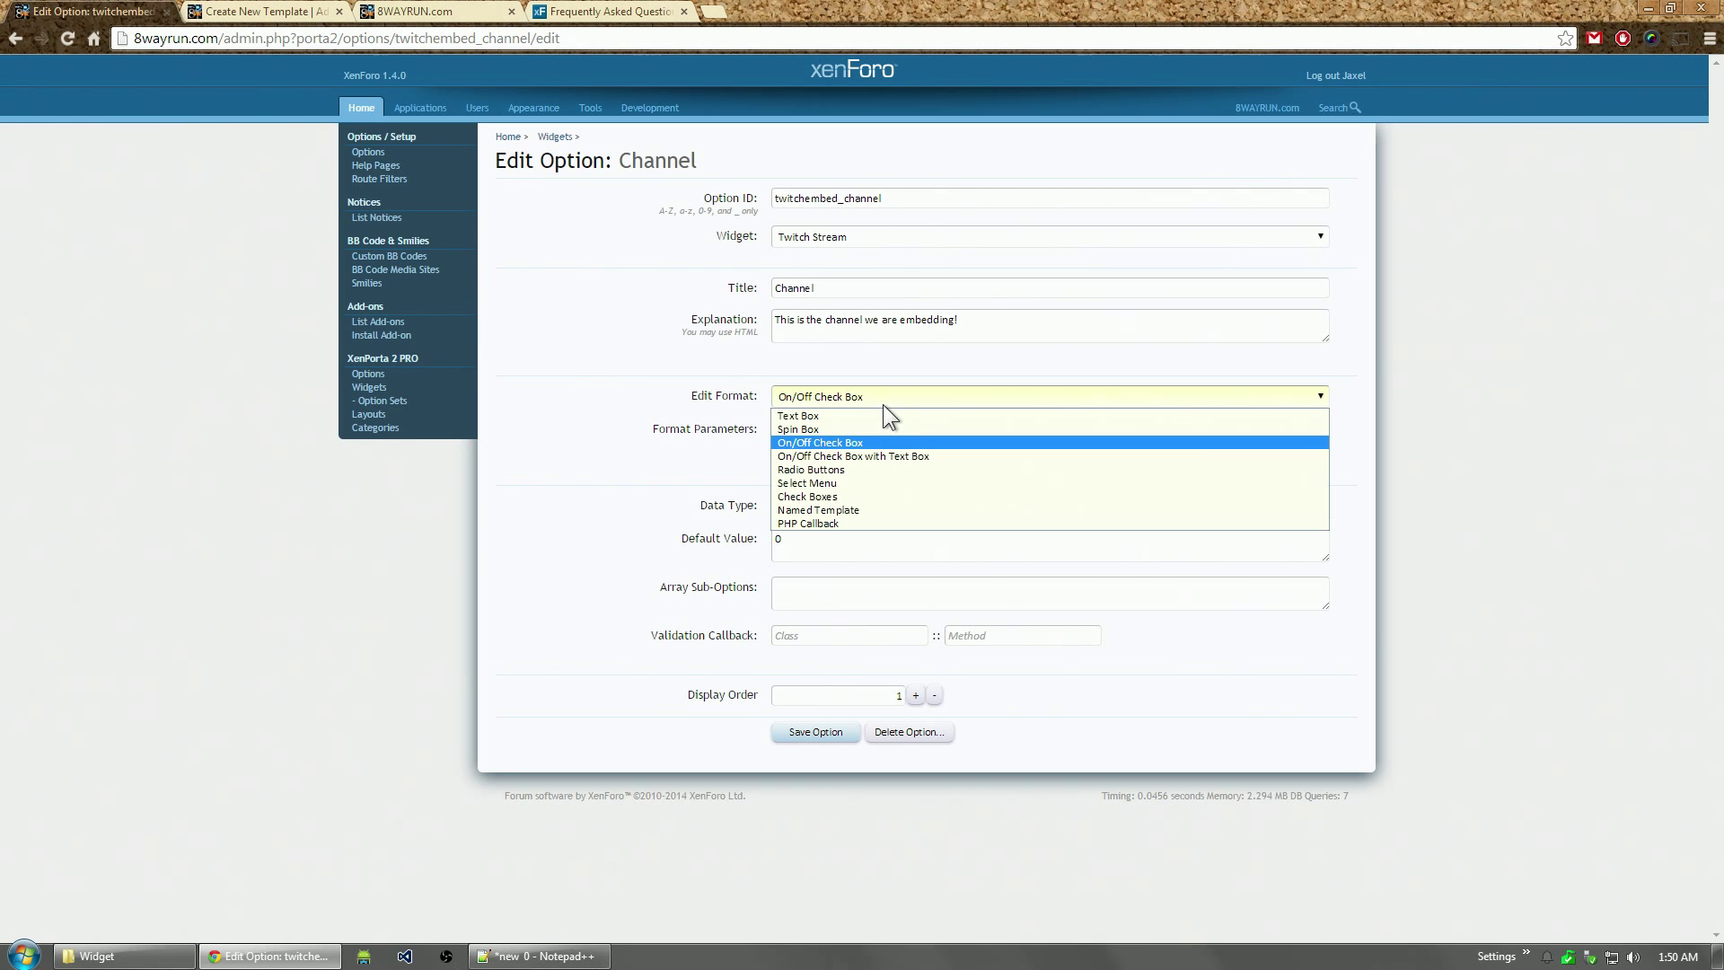
click(836, 416)
click(809, 507)
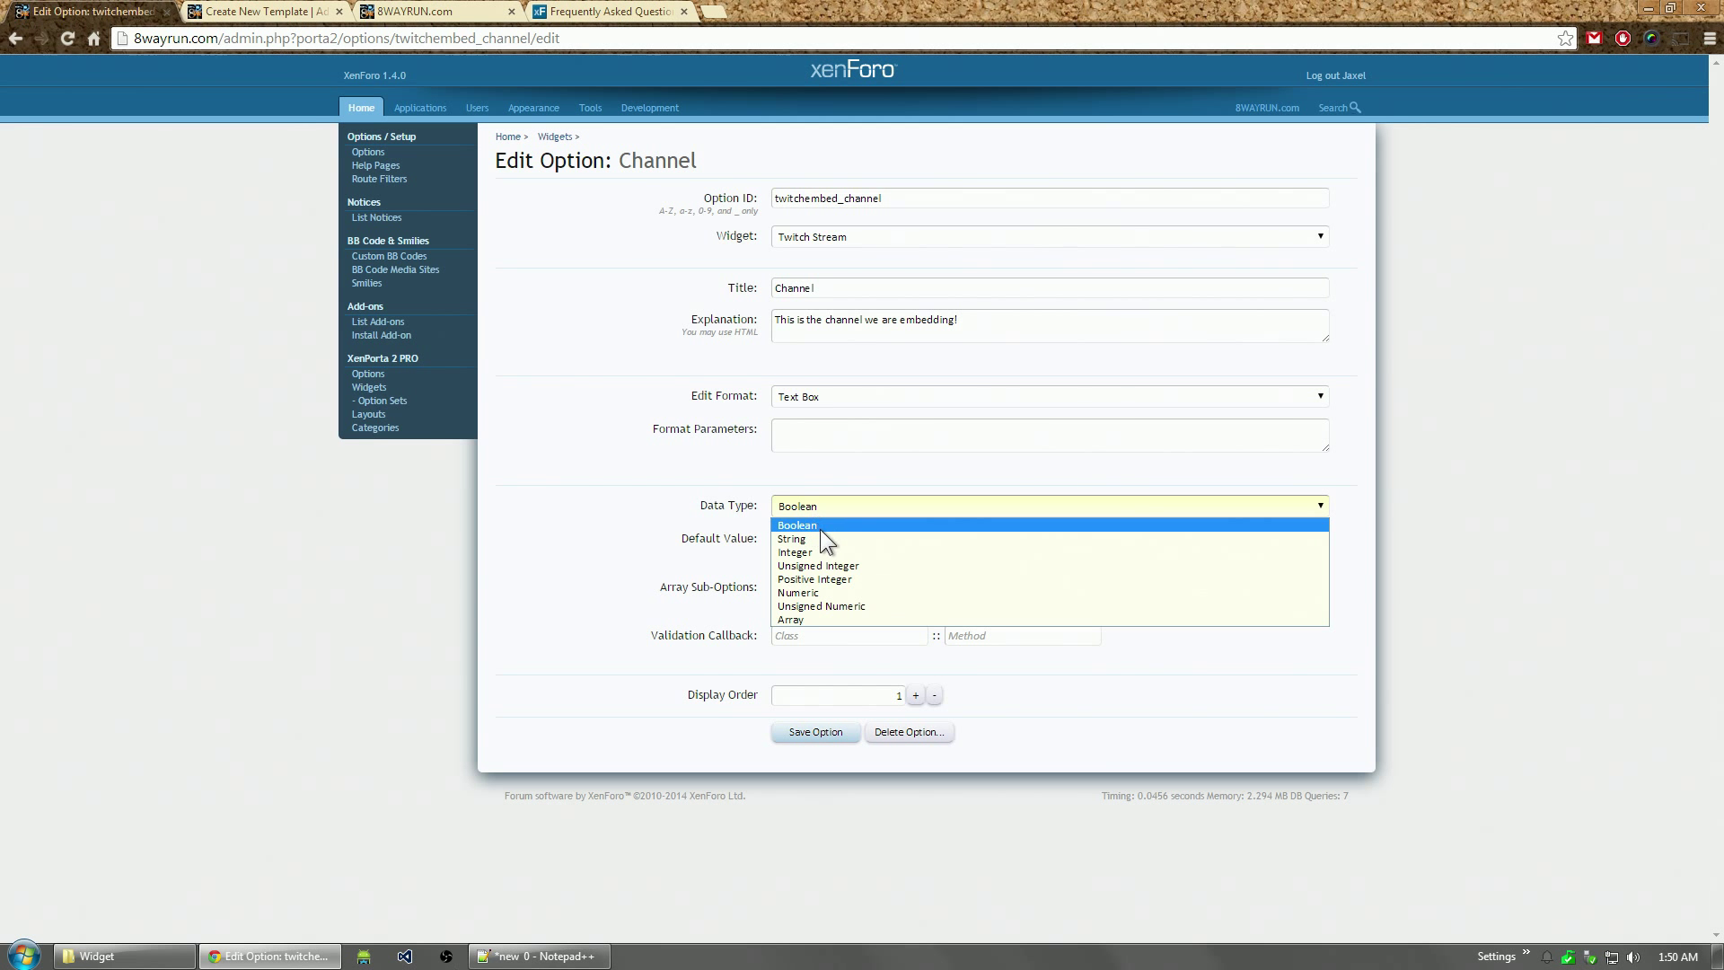
click(820, 539)
double_click(851, 536)
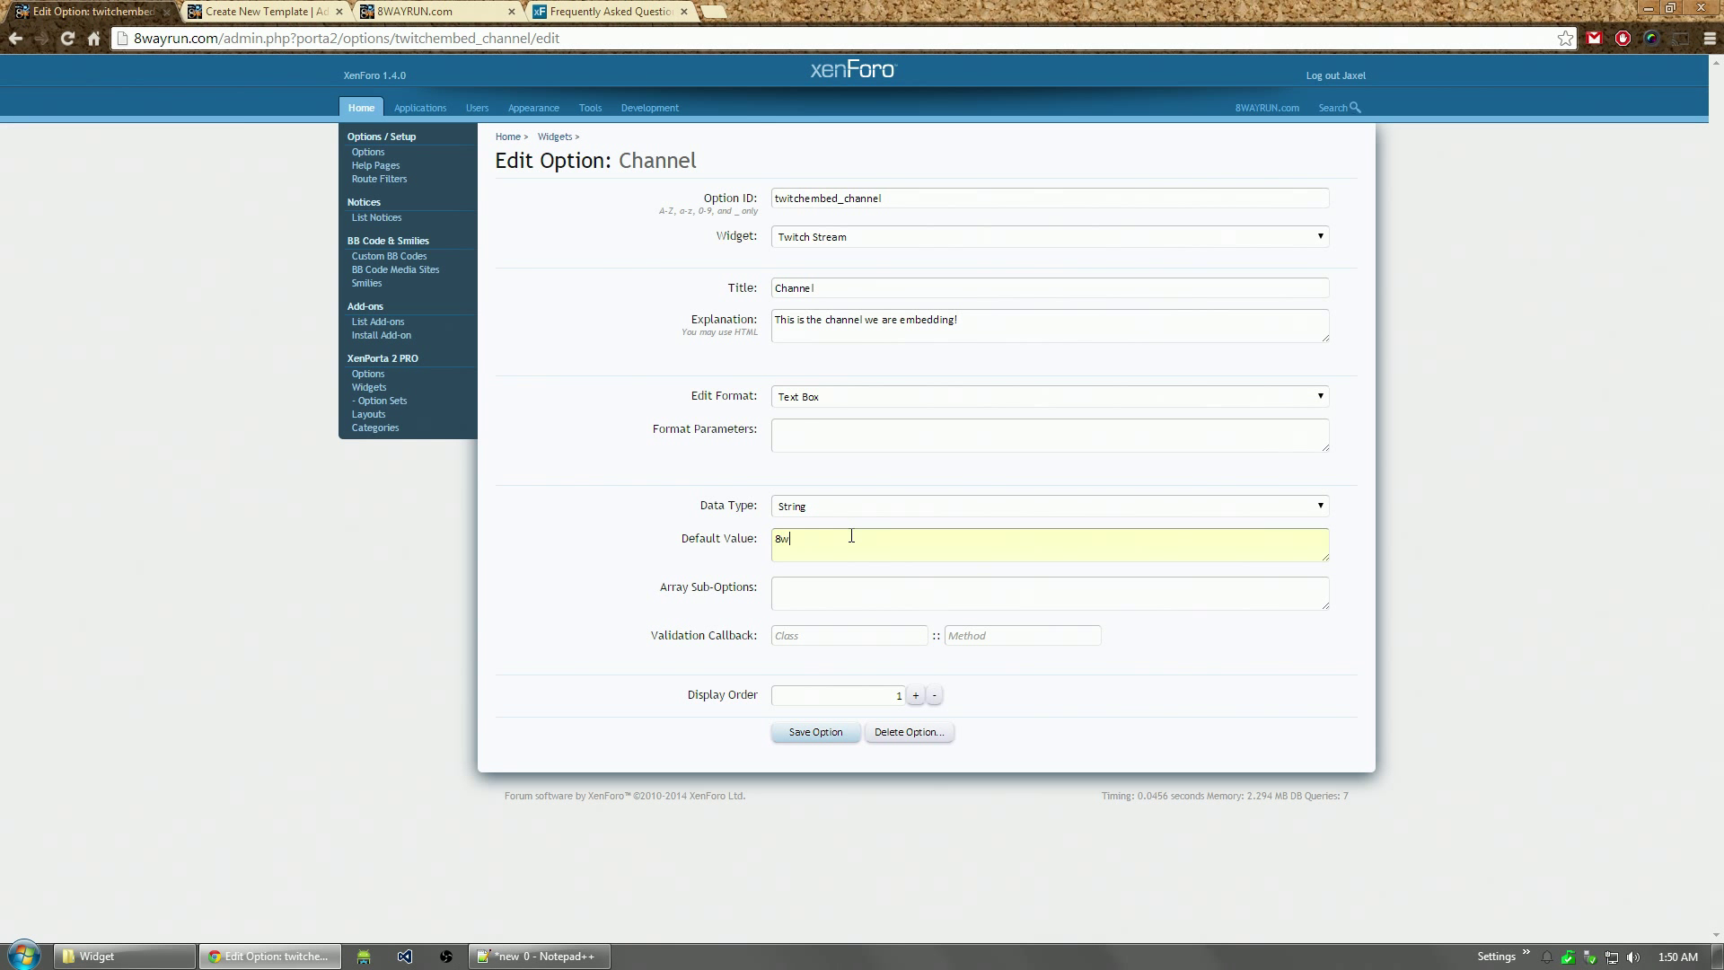
click(831, 734)
click(809, 259)
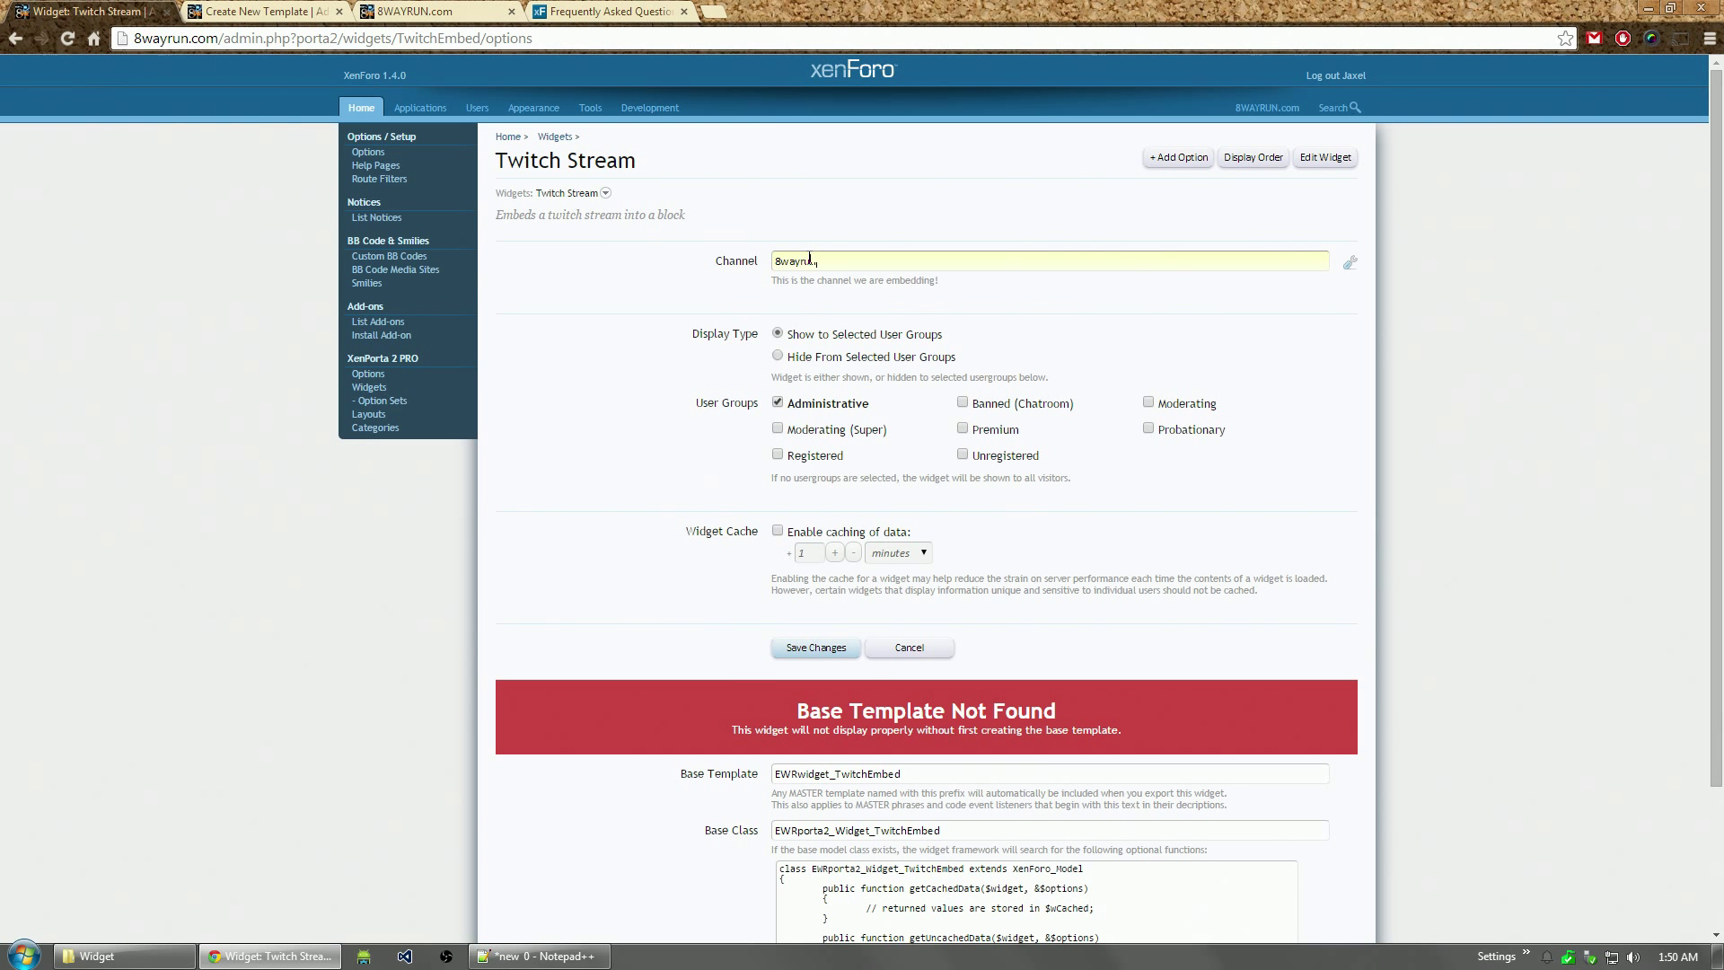
key(Return)
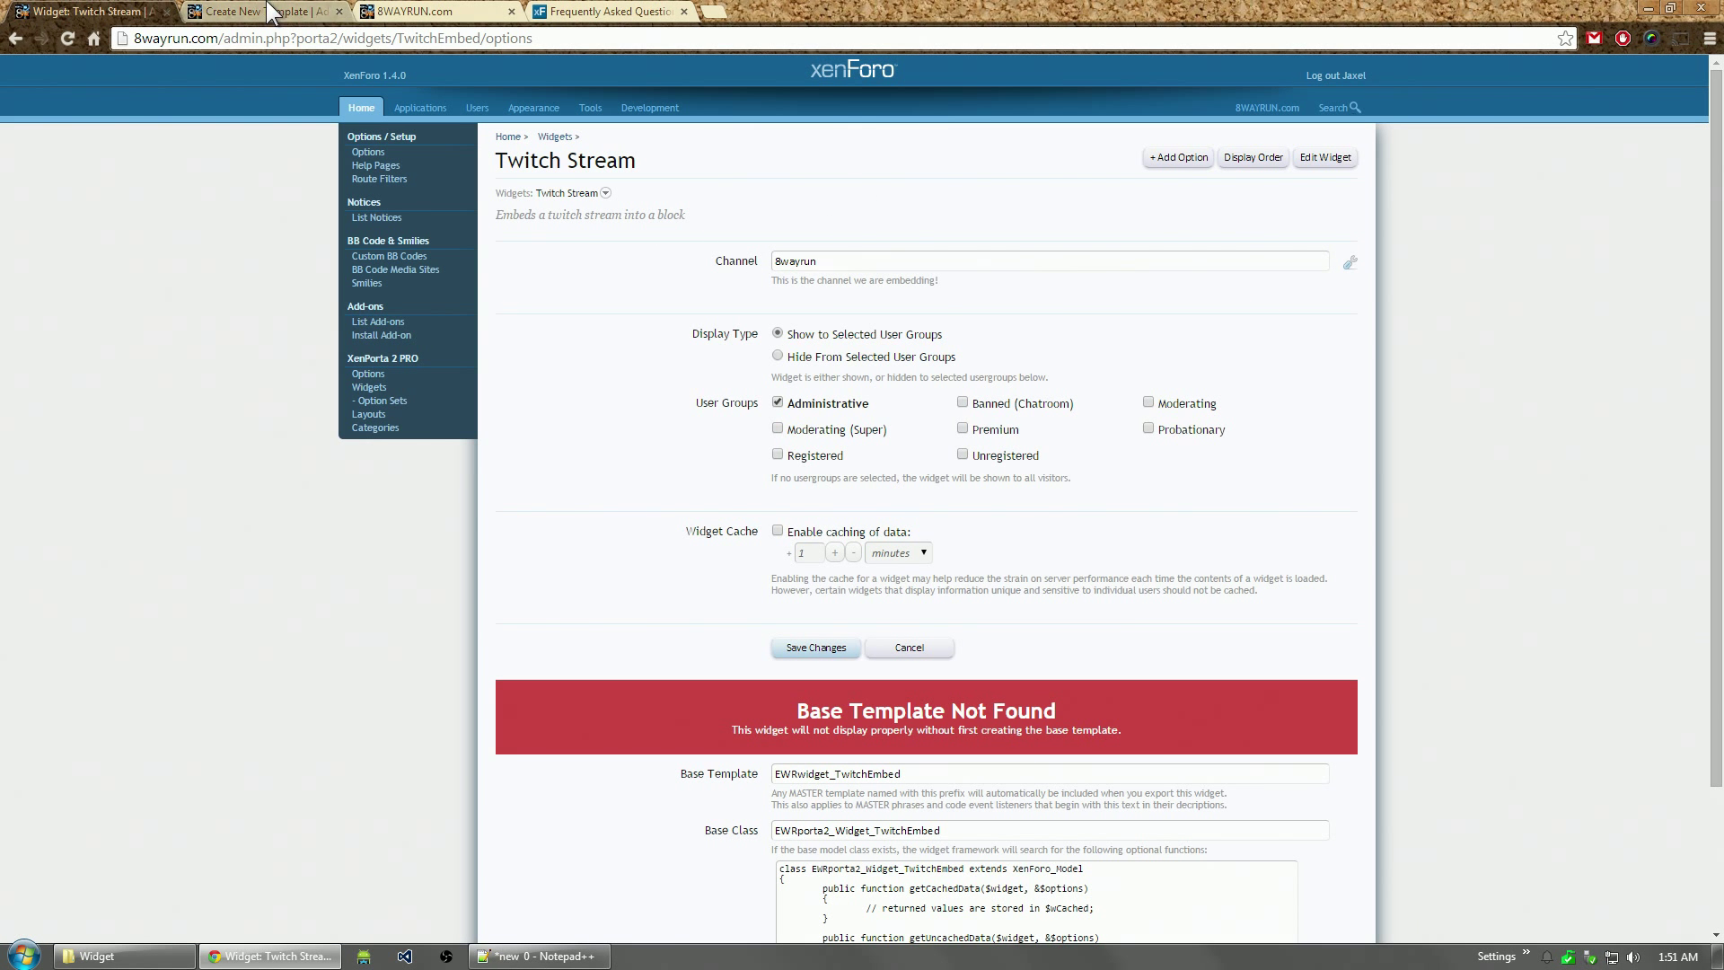
Step: Save the EWRwidget_TwitchEmbed template and reload the Twitch Stream widget's options page
click(208, 11)
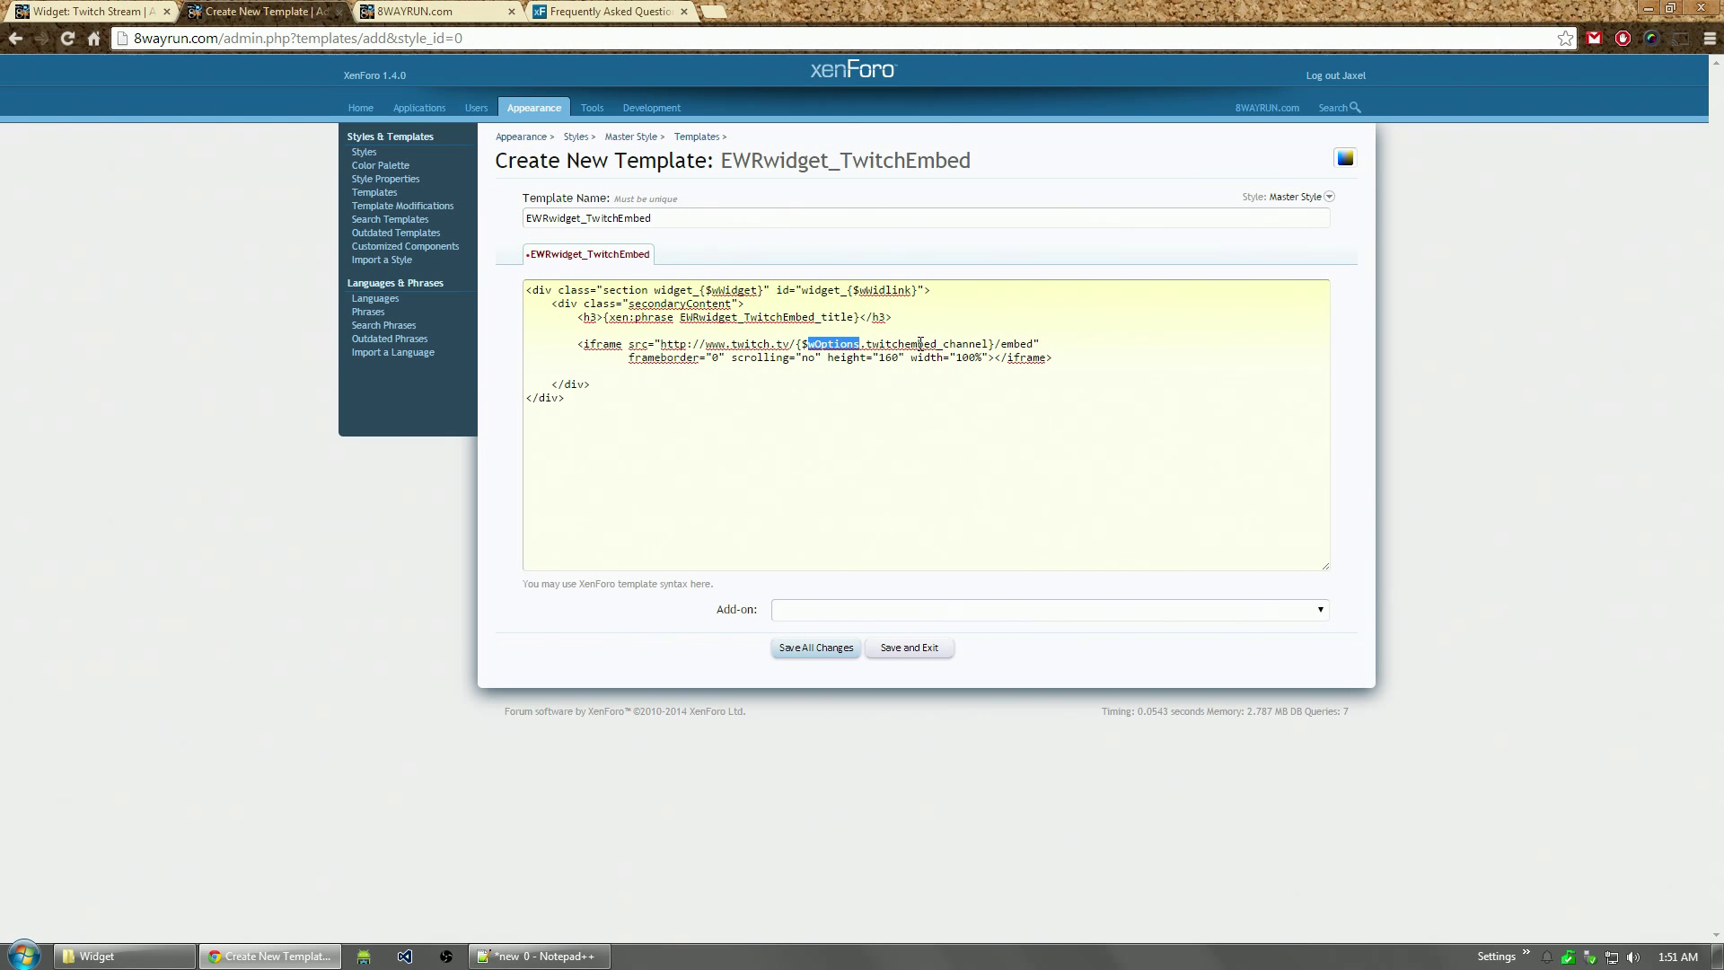
double_click(964, 346)
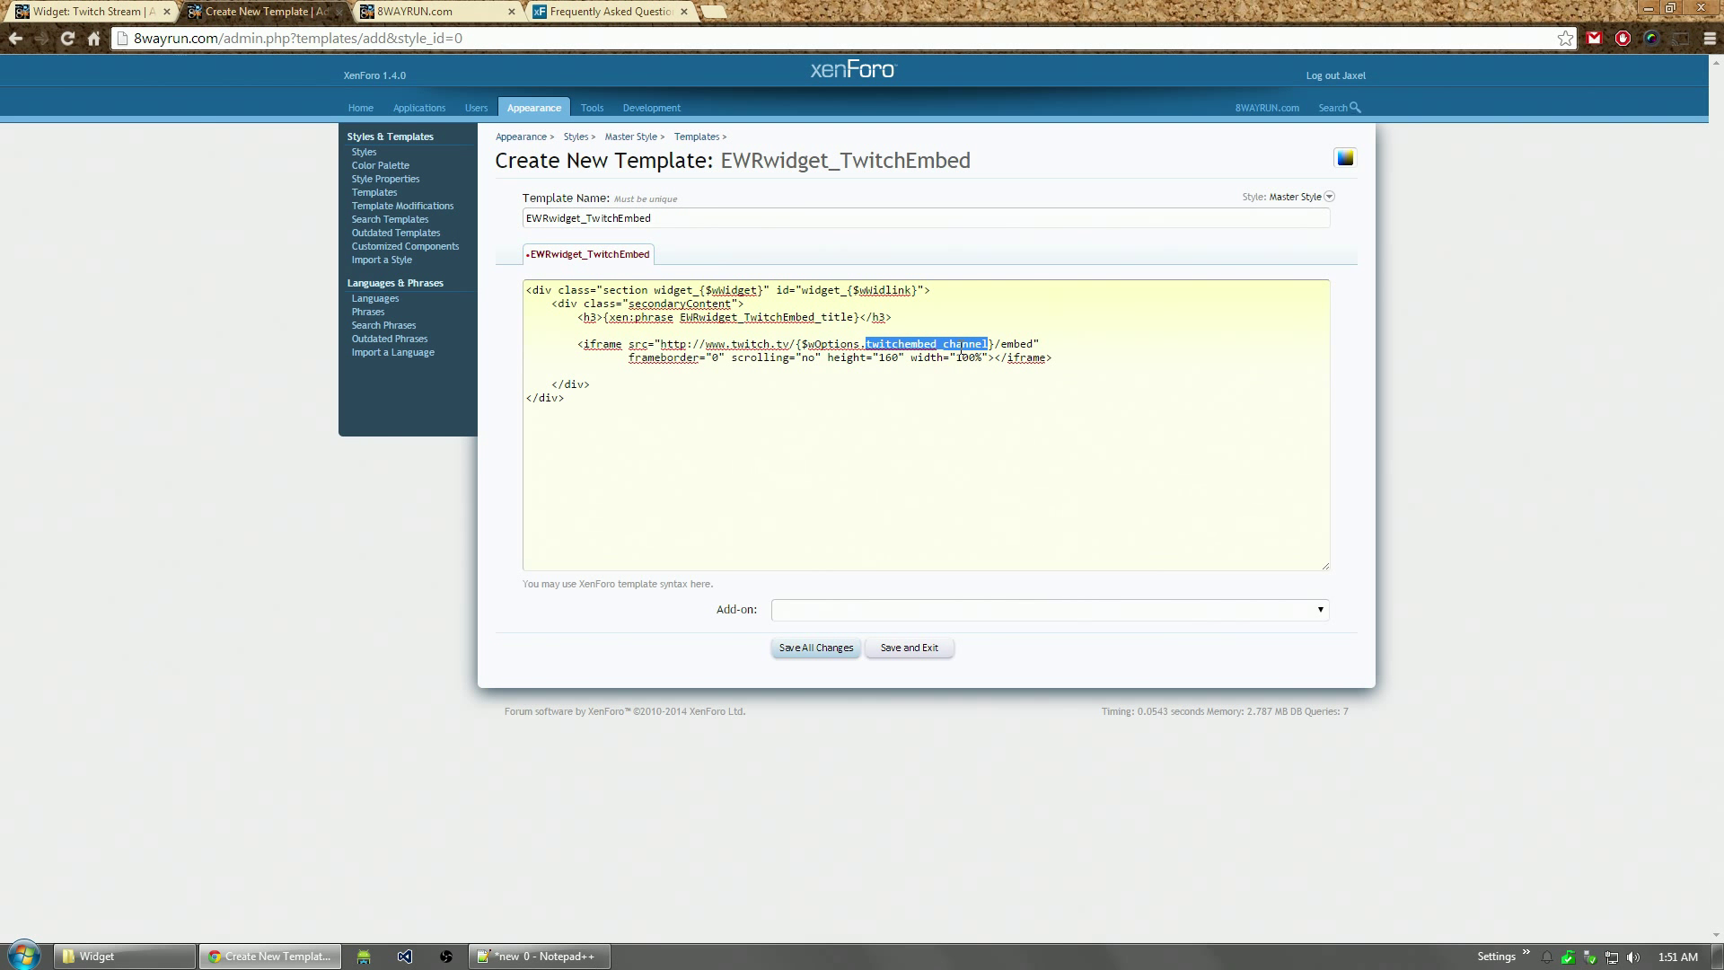
click(820, 648)
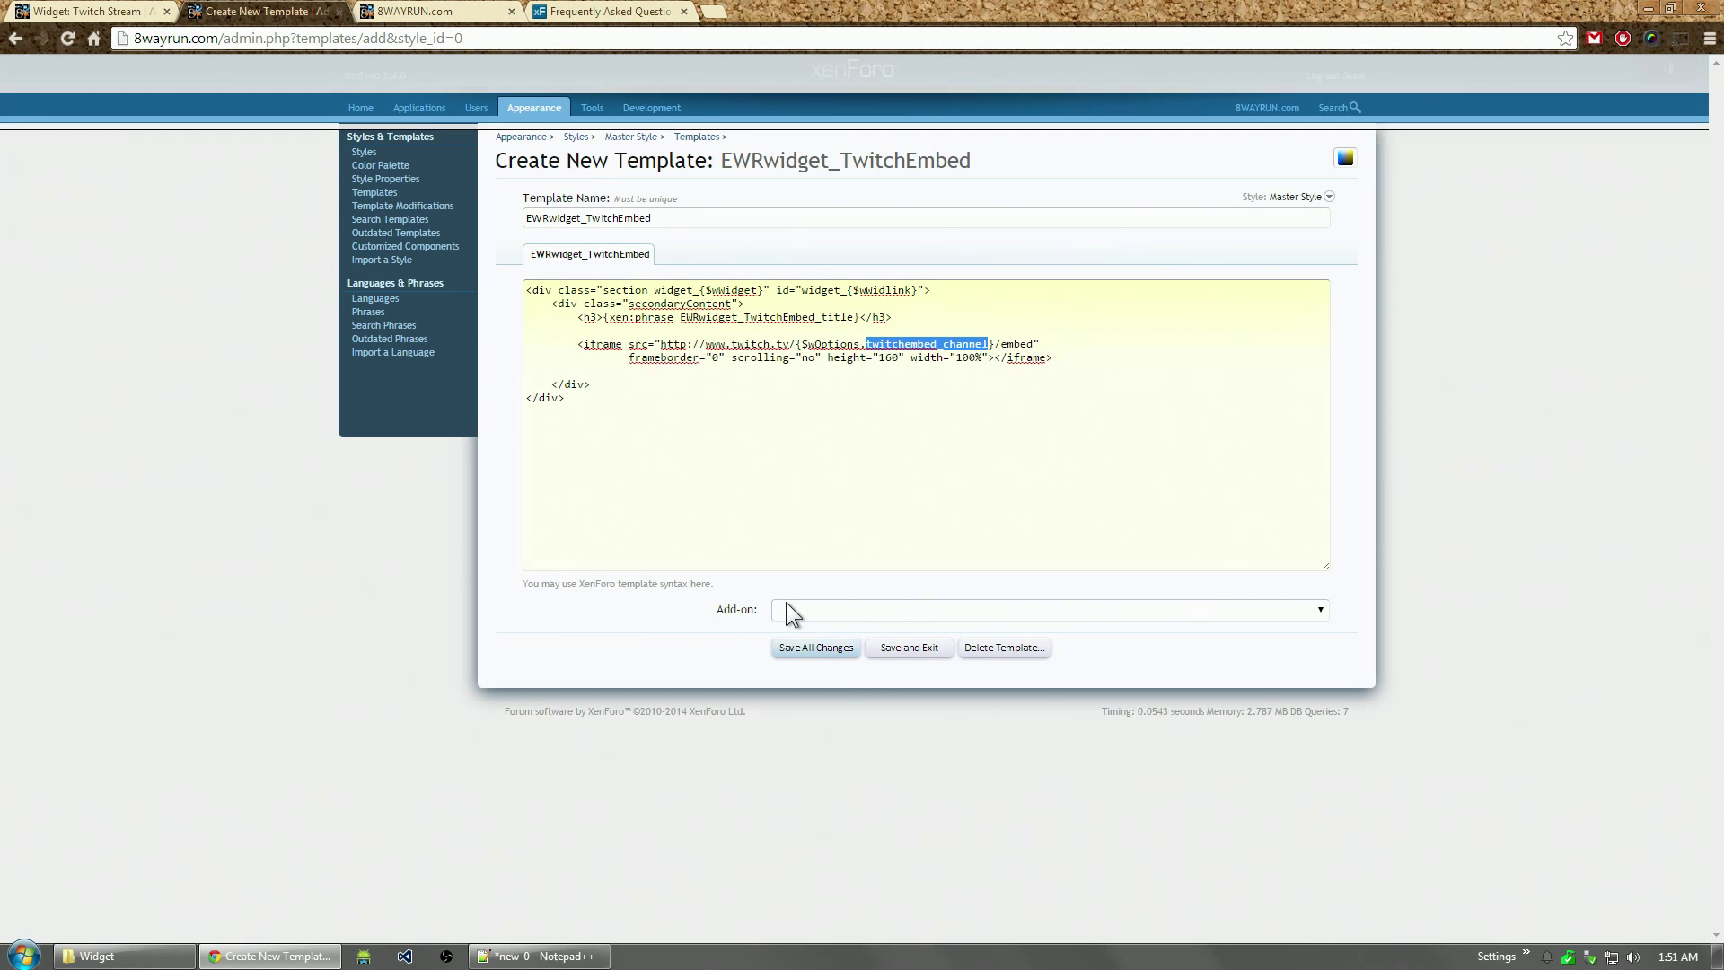
click(72, 10)
click(190, 40)
key(Return)
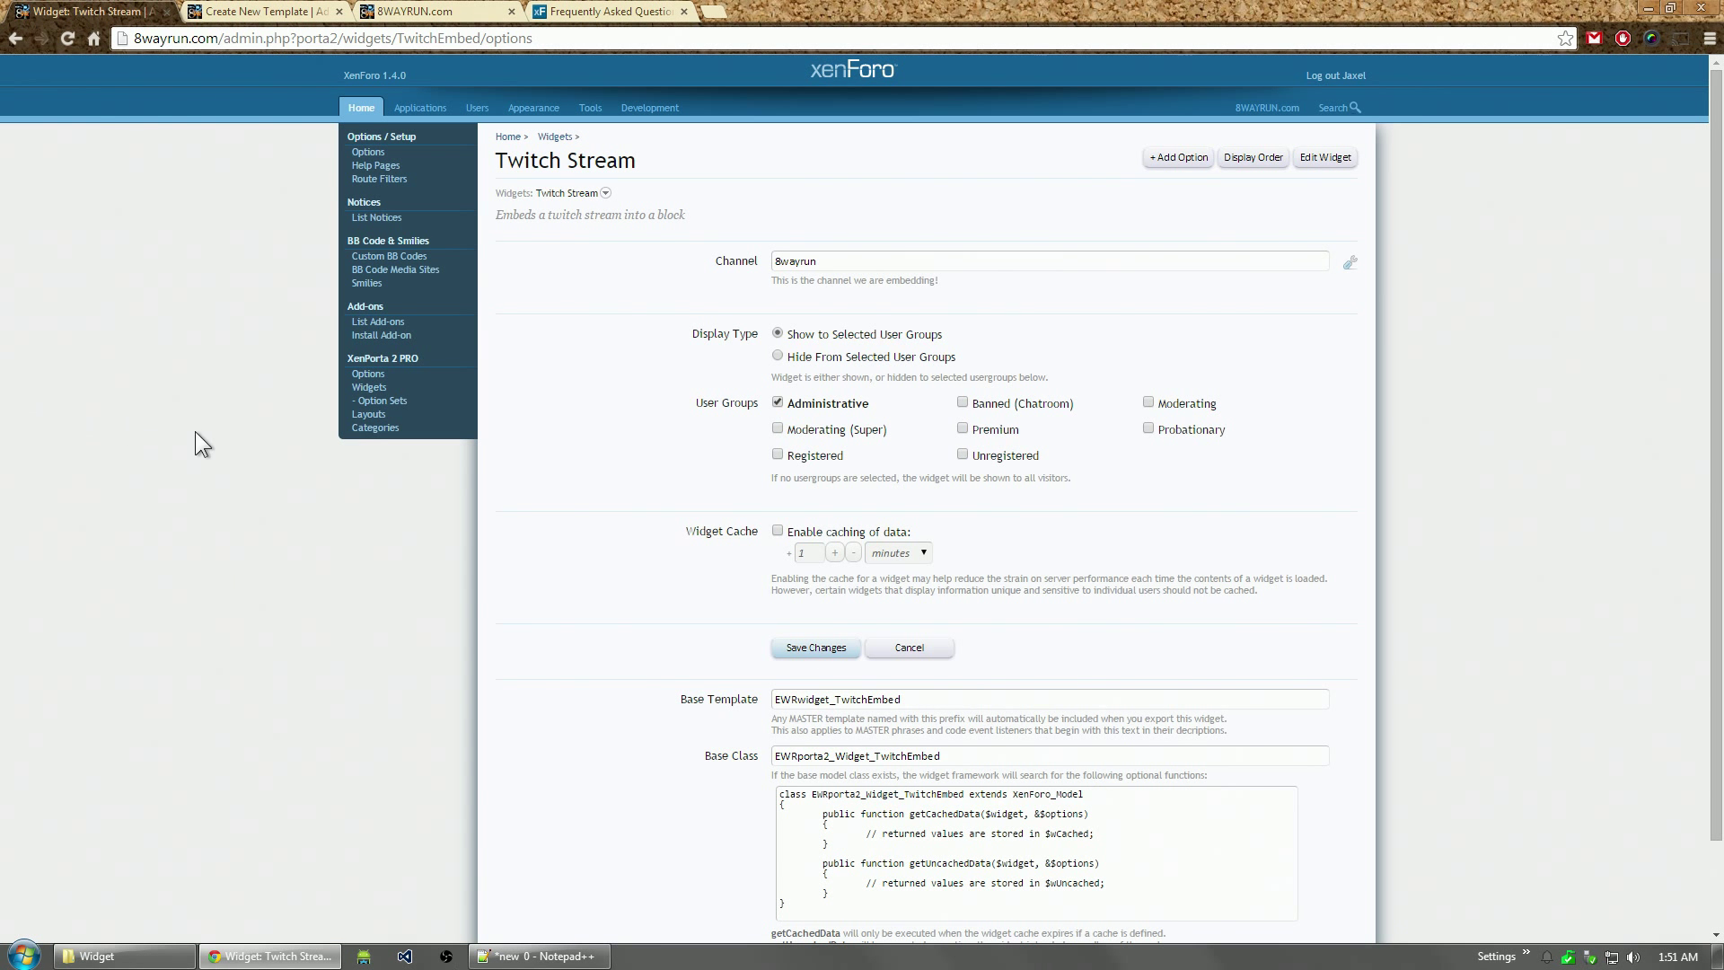
Step: Open the layout grid of the Article List layout from the XenPorta 2 customized layouts
click(369, 416)
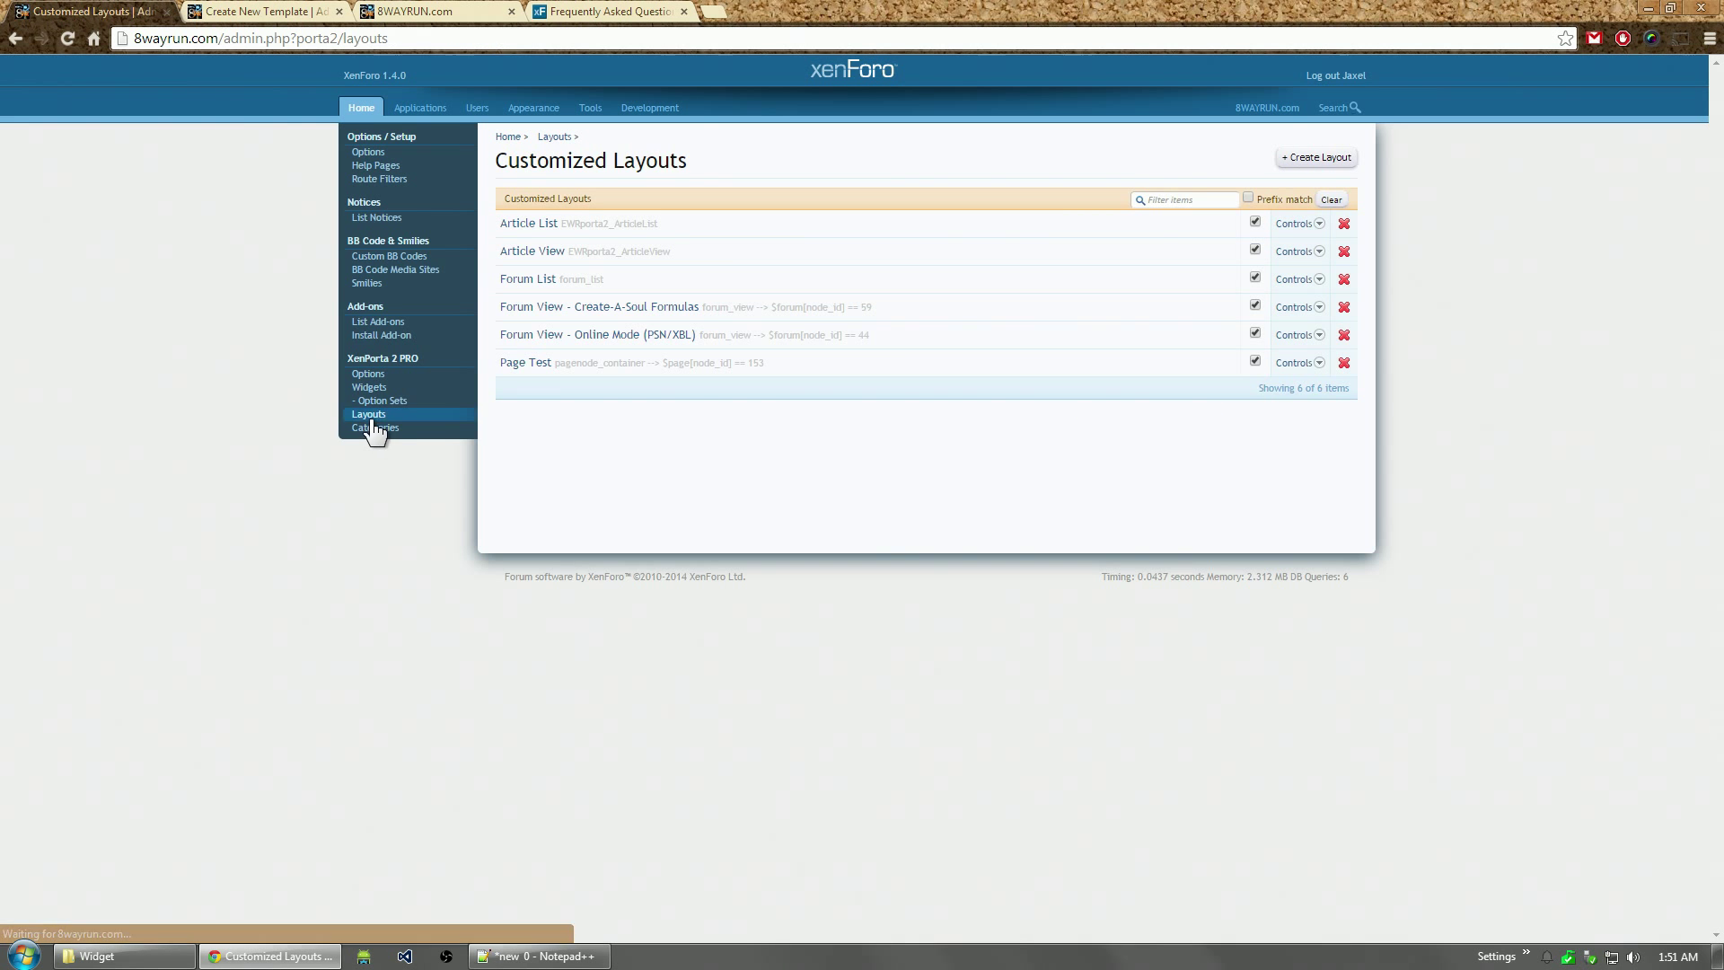
click(599, 283)
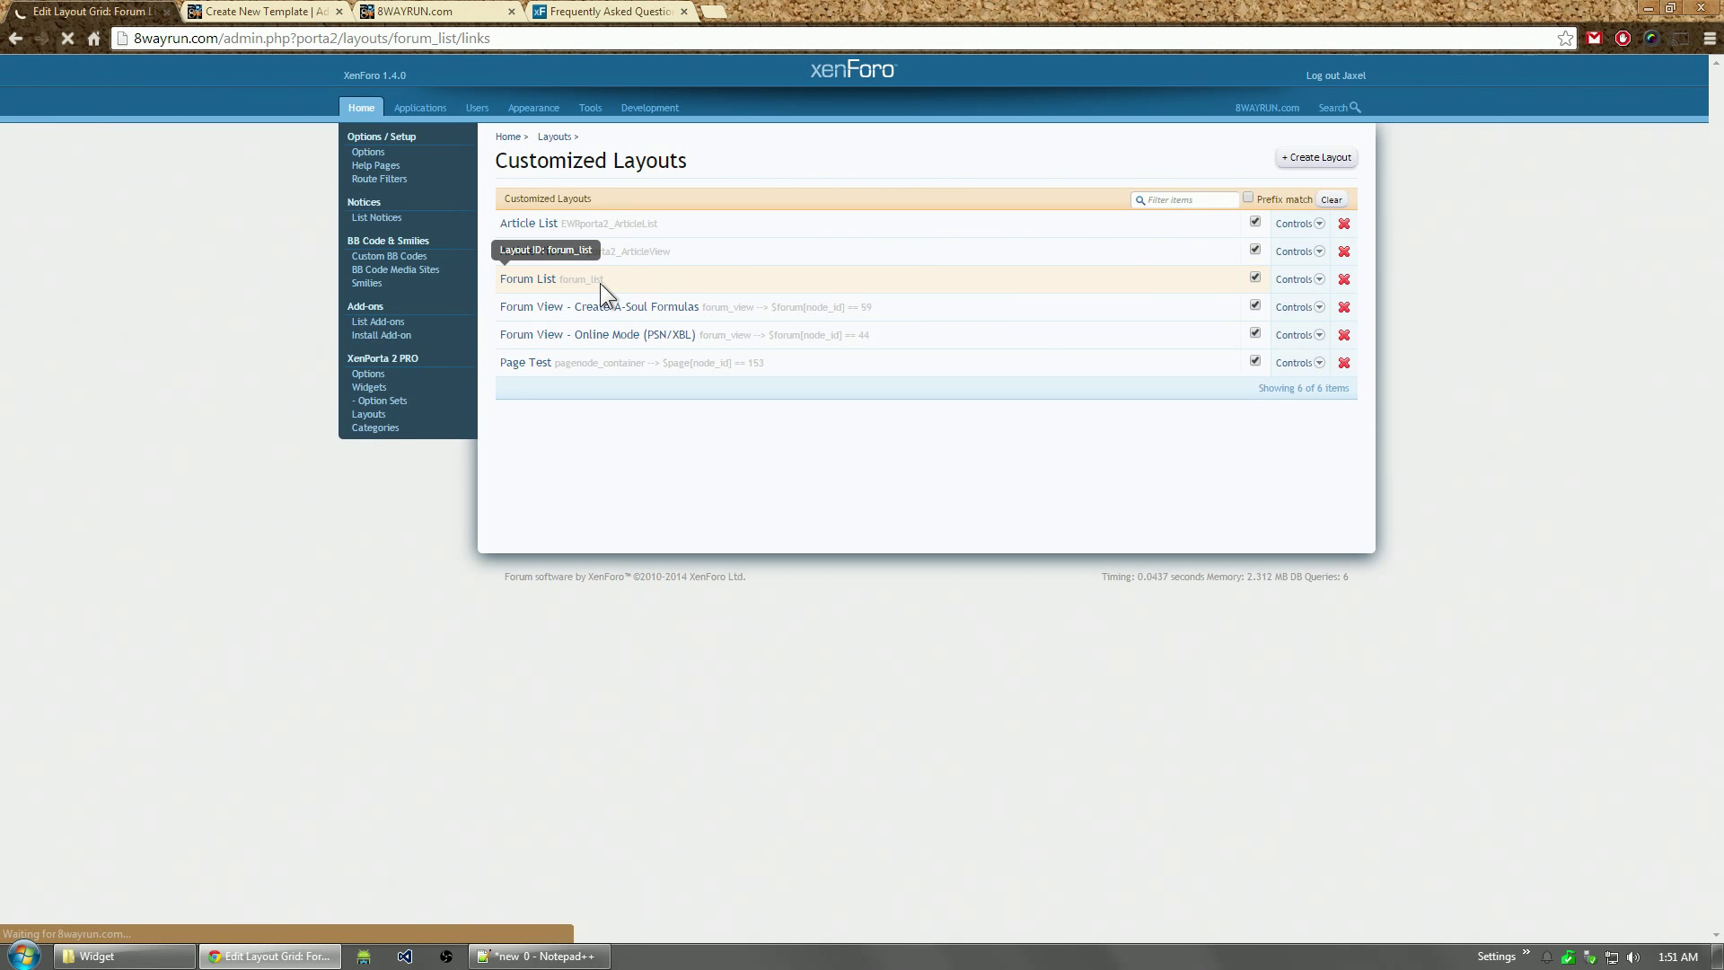
click(16, 39)
click(601, 224)
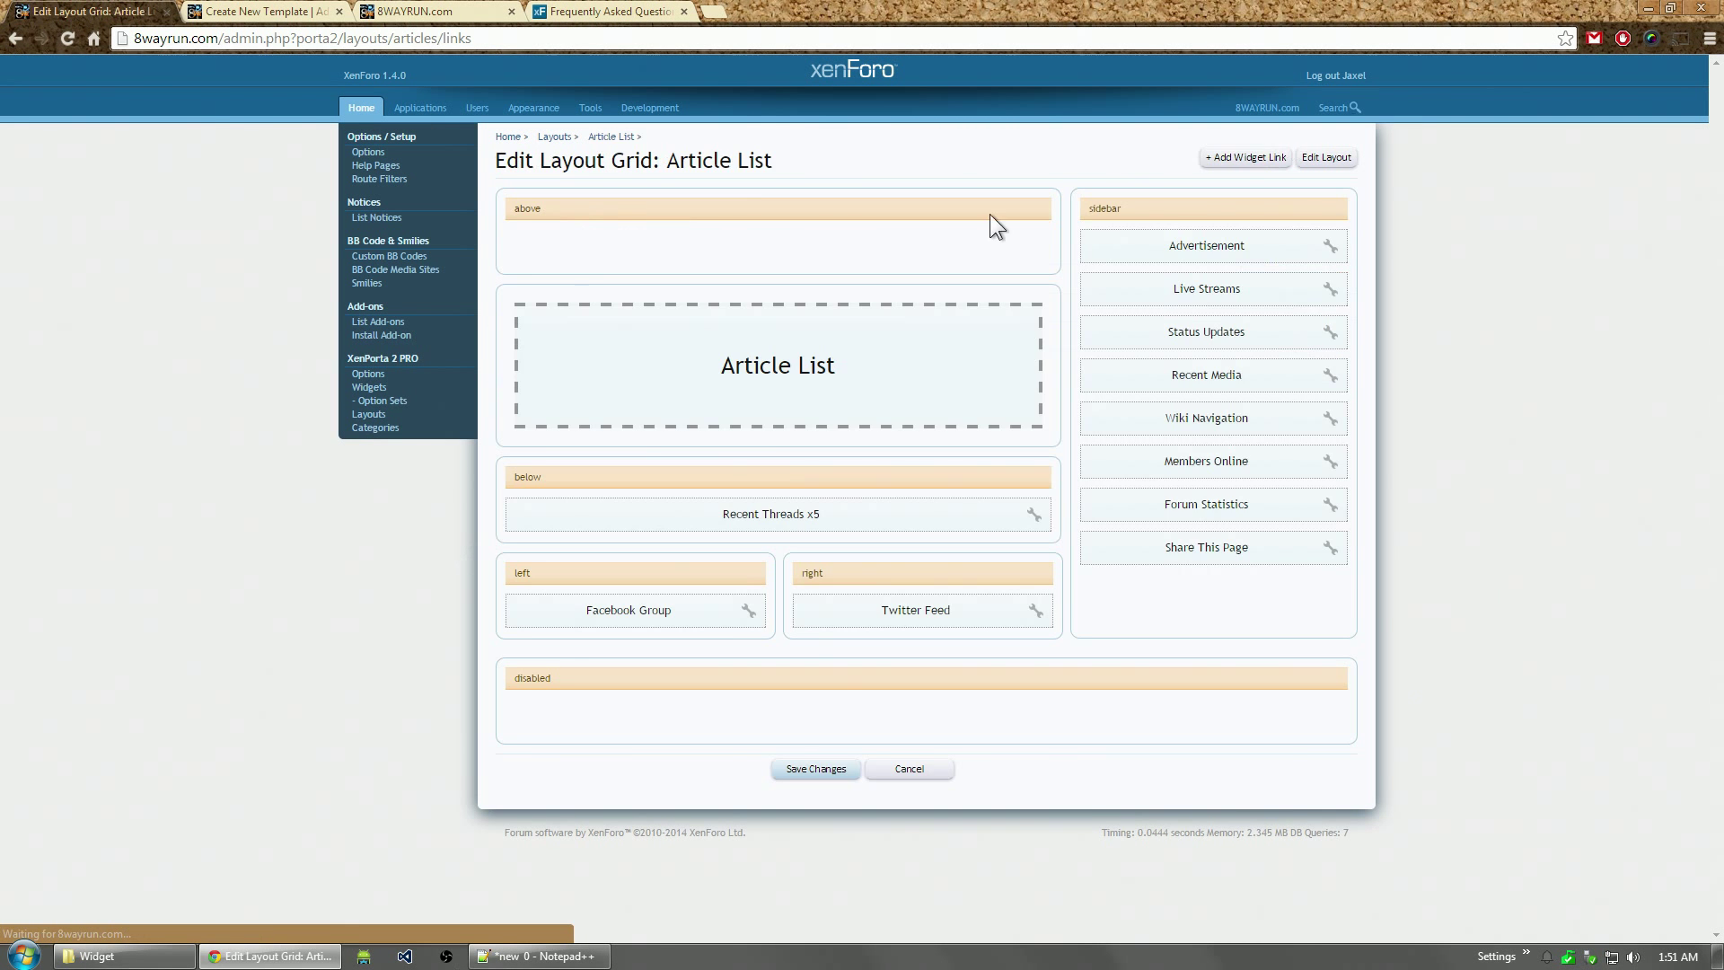
Step: Add a widget link titled Twitch Embed using the Twitch Stream widget, place it under Share This Page in the sidebar, and save the layout
click(1246, 158)
text(Twitch Embed)
click(815, 255)
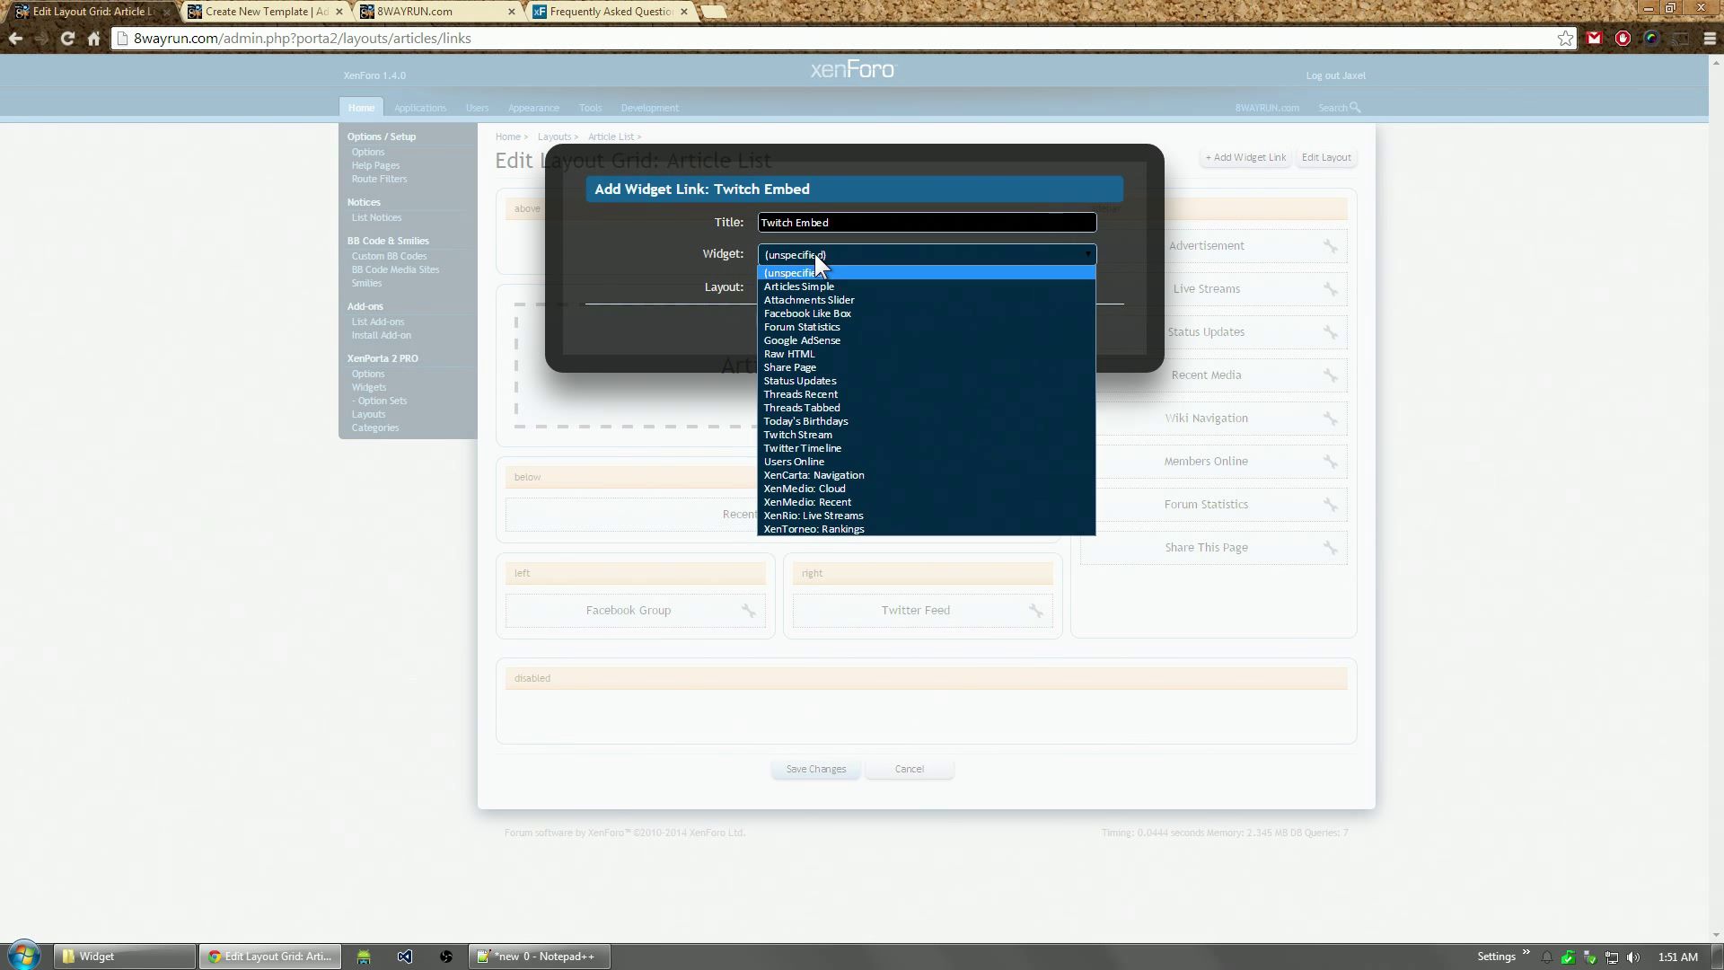
click(886, 432)
click(807, 323)
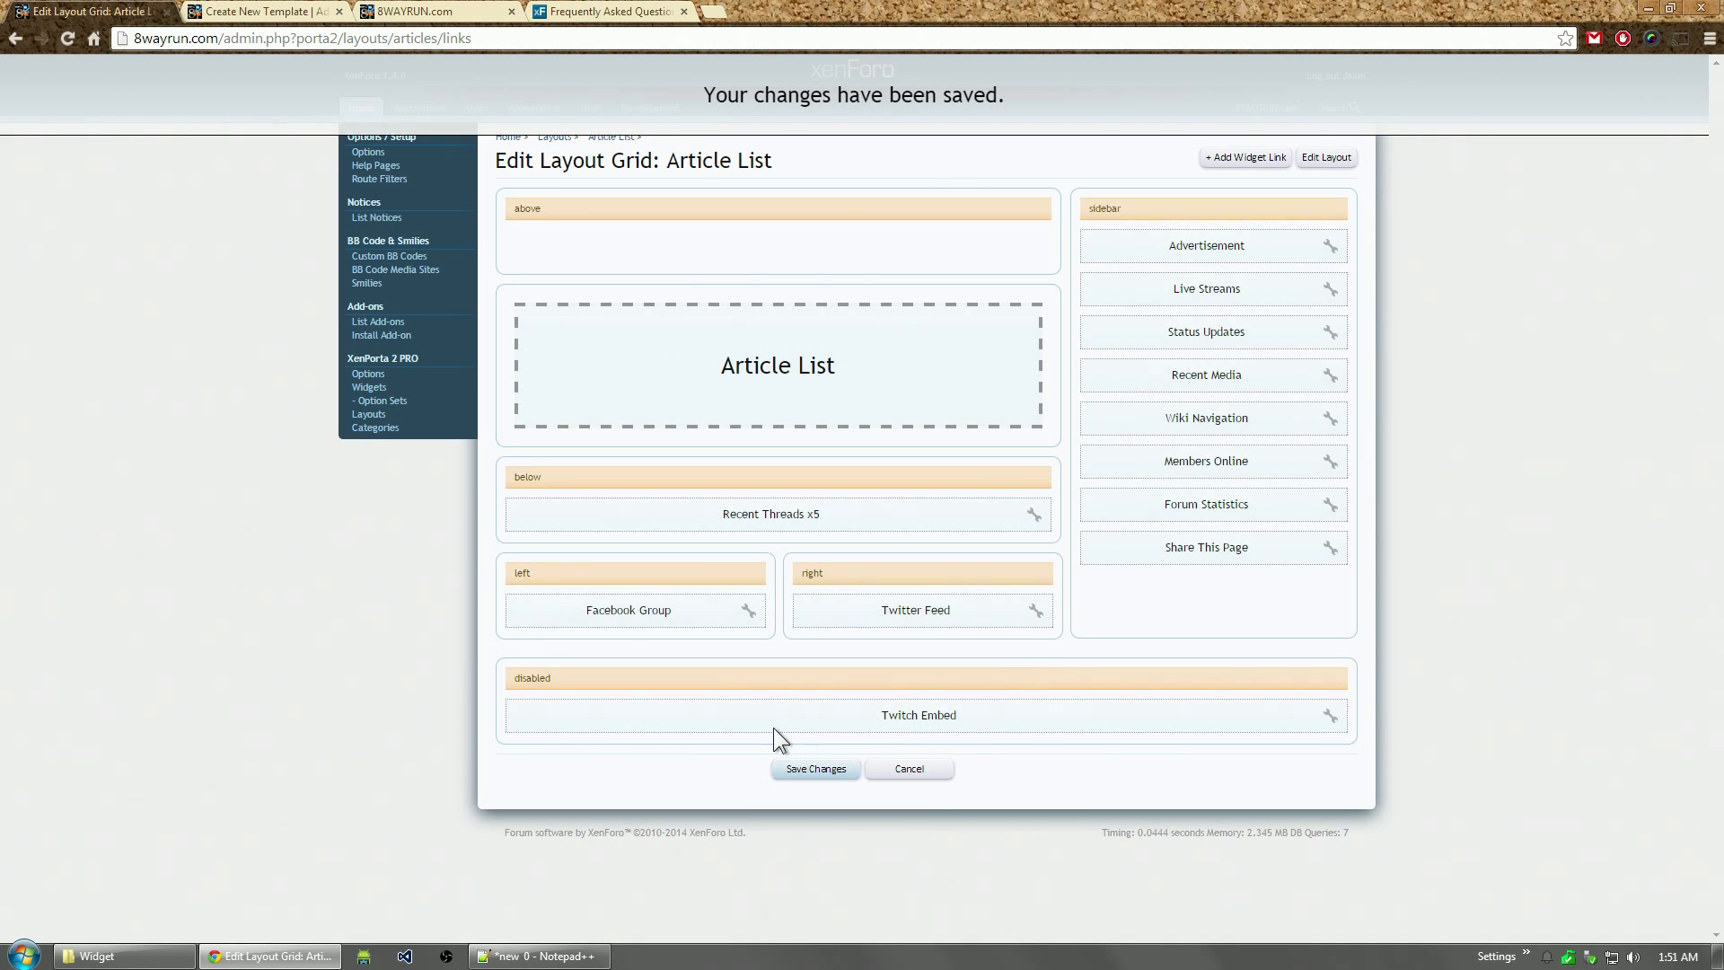
drag(767, 724, 796, 766)
click(816, 769)
Step: Reload the 8WAYRUN home page and look at the Embedded Stream block in its sidebar
click(418, 11)
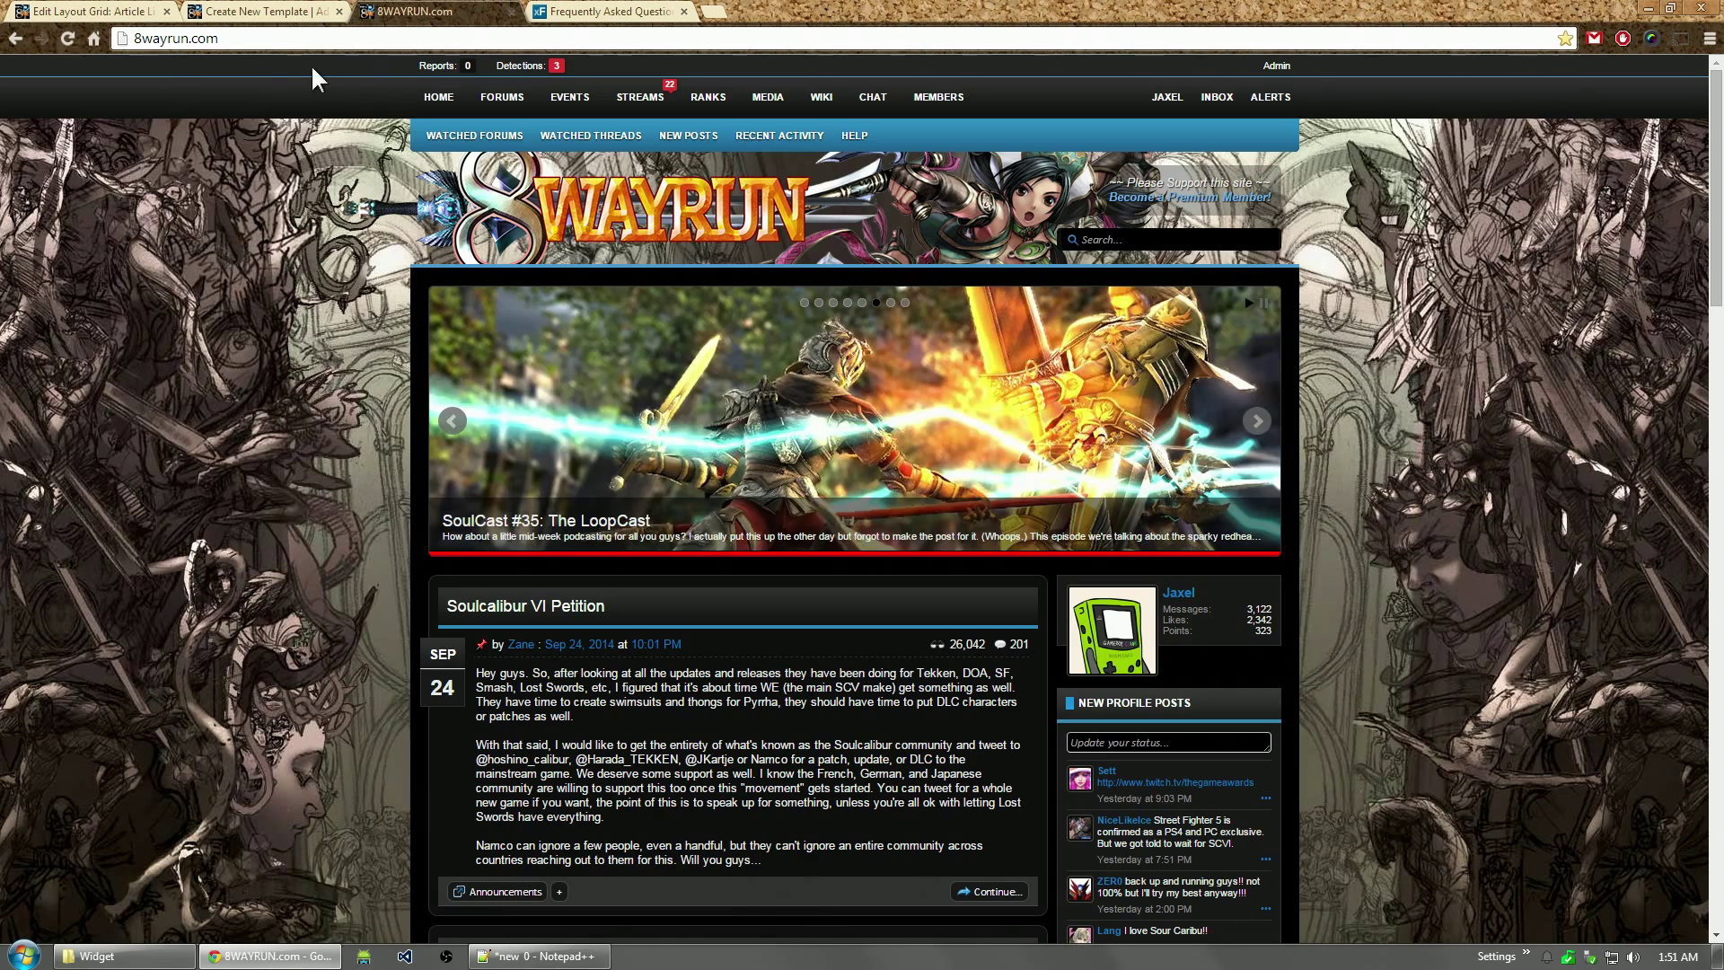
click(65, 38)
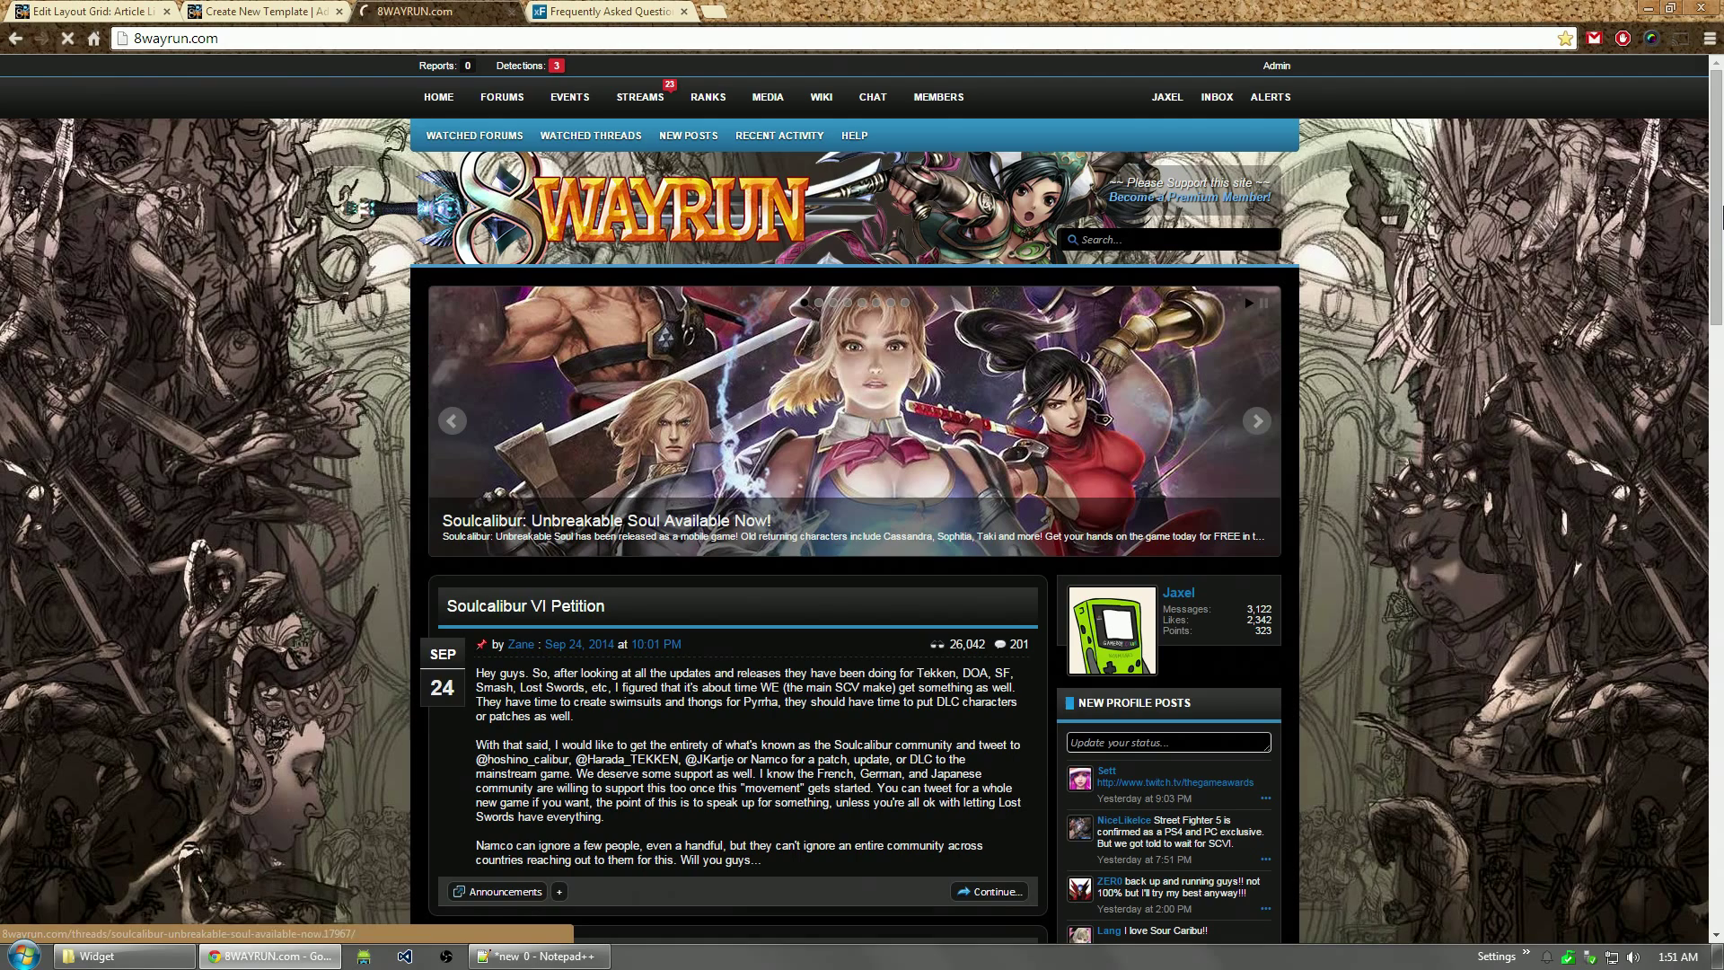
drag(1715, 189, 1716, 574)
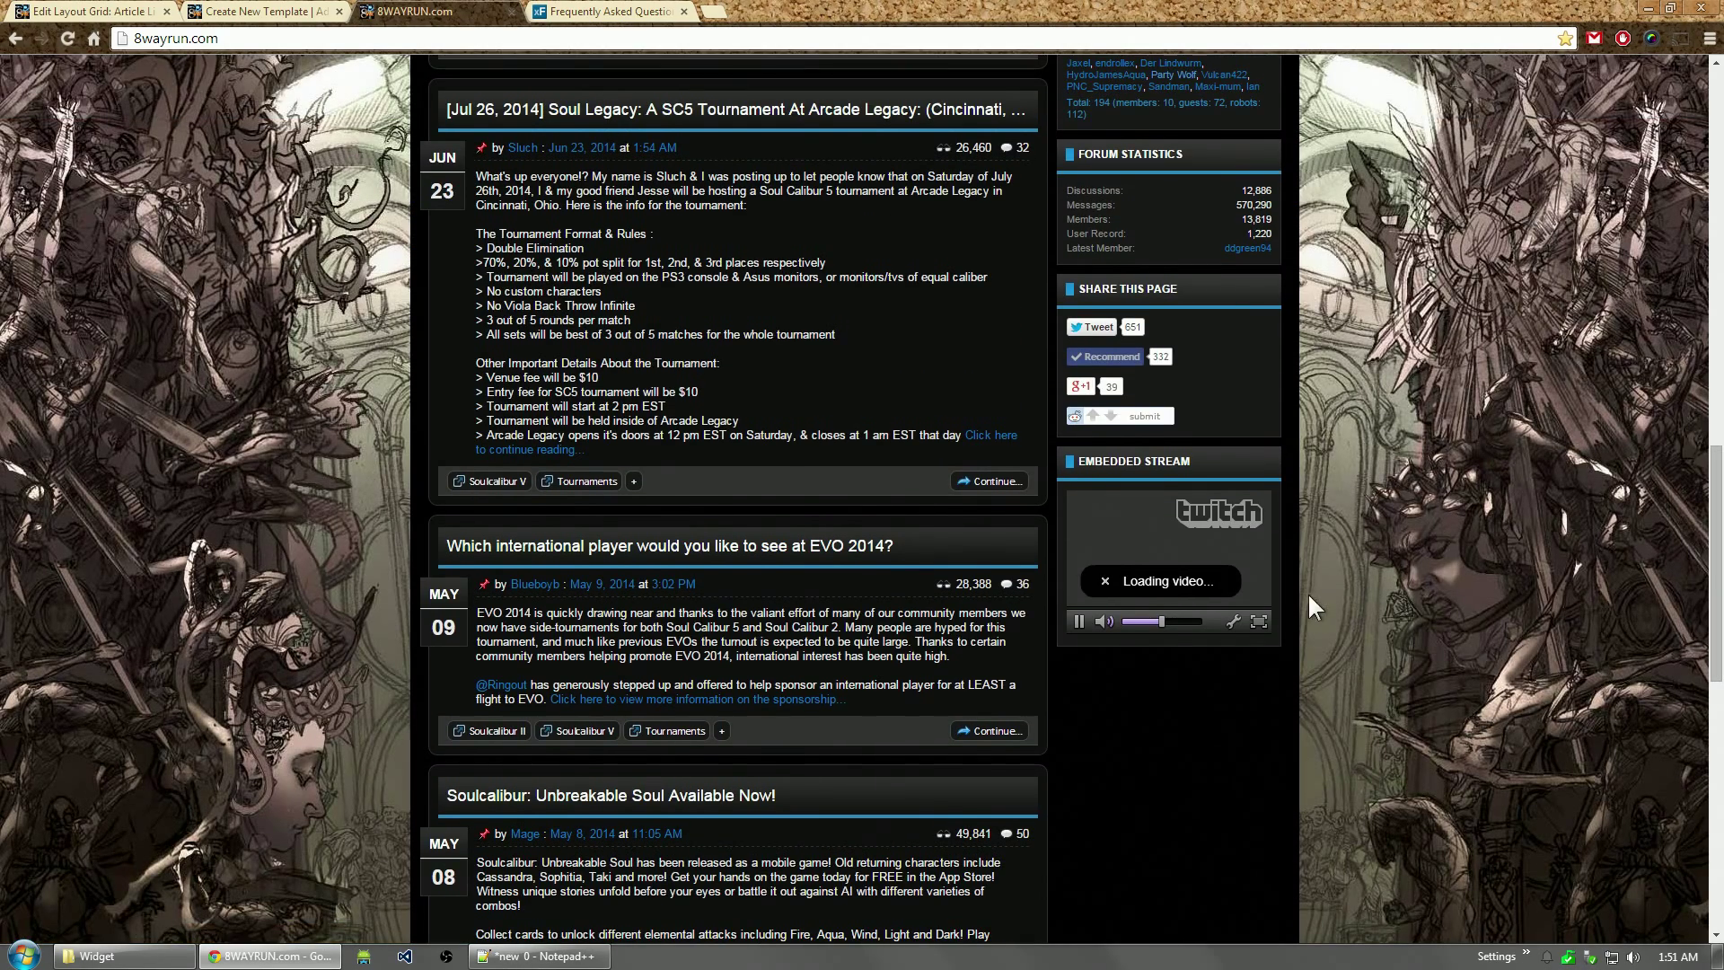
Step: Open The Summit 2 channel from twitch.tv in a new tab, copy its channel name from the address, and close the page
click(718, 11)
text(twitch.tv)
key(Return)
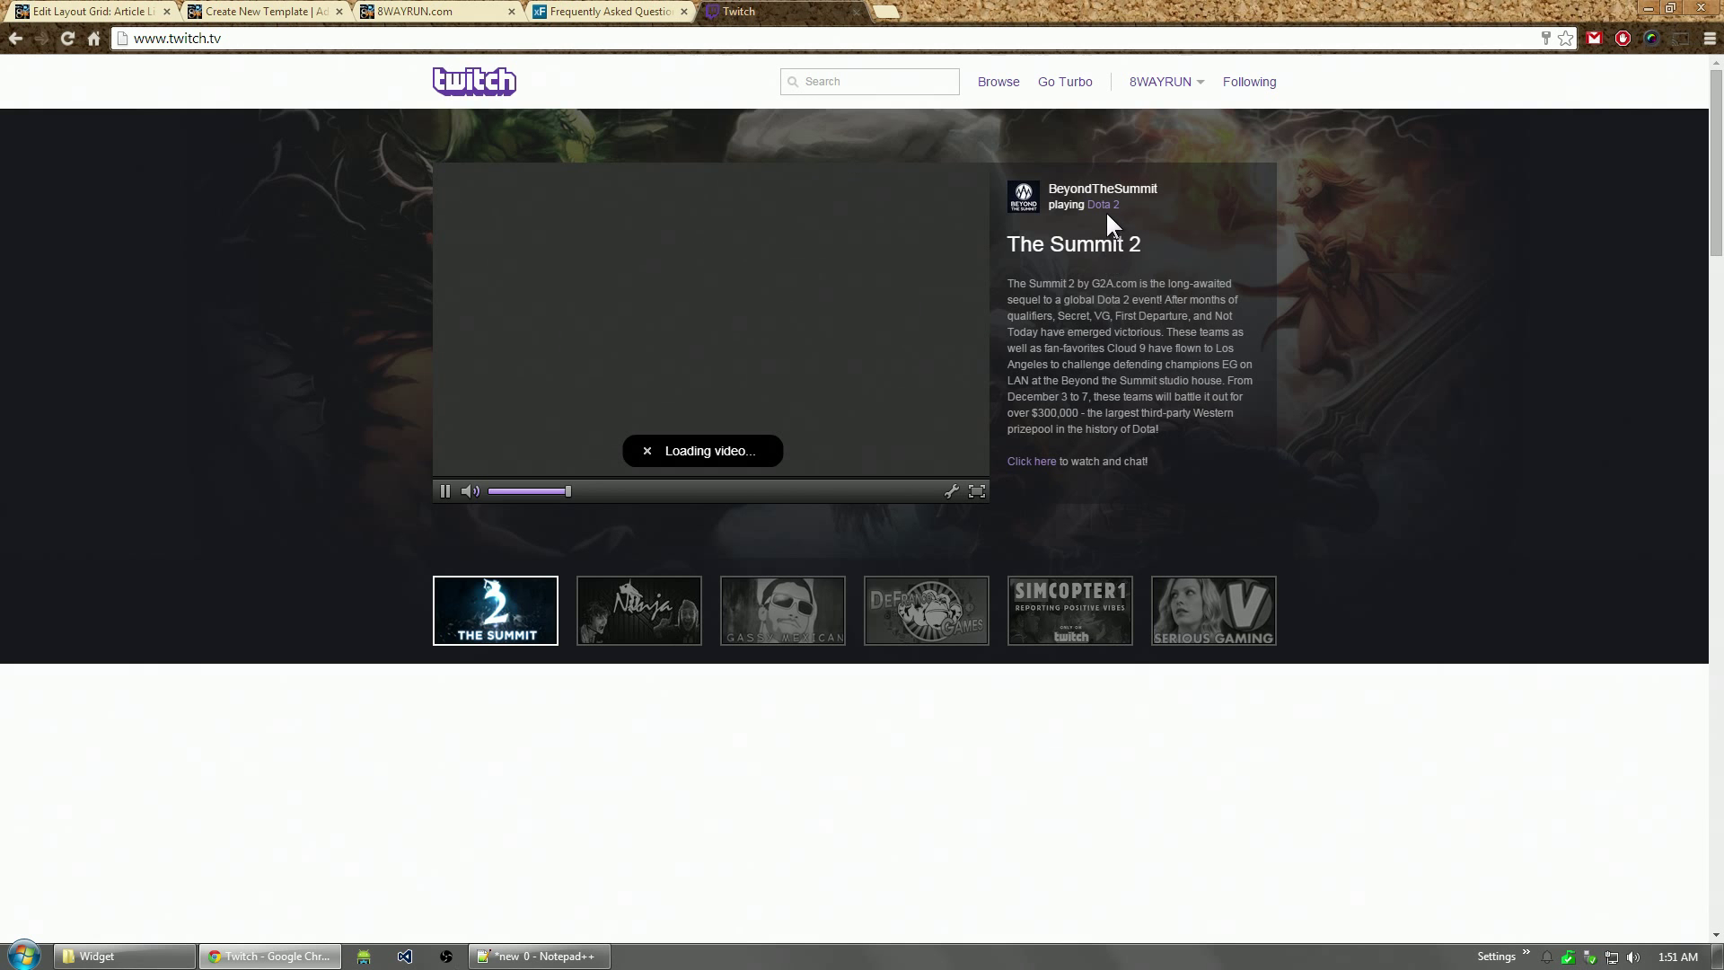
click(1122, 248)
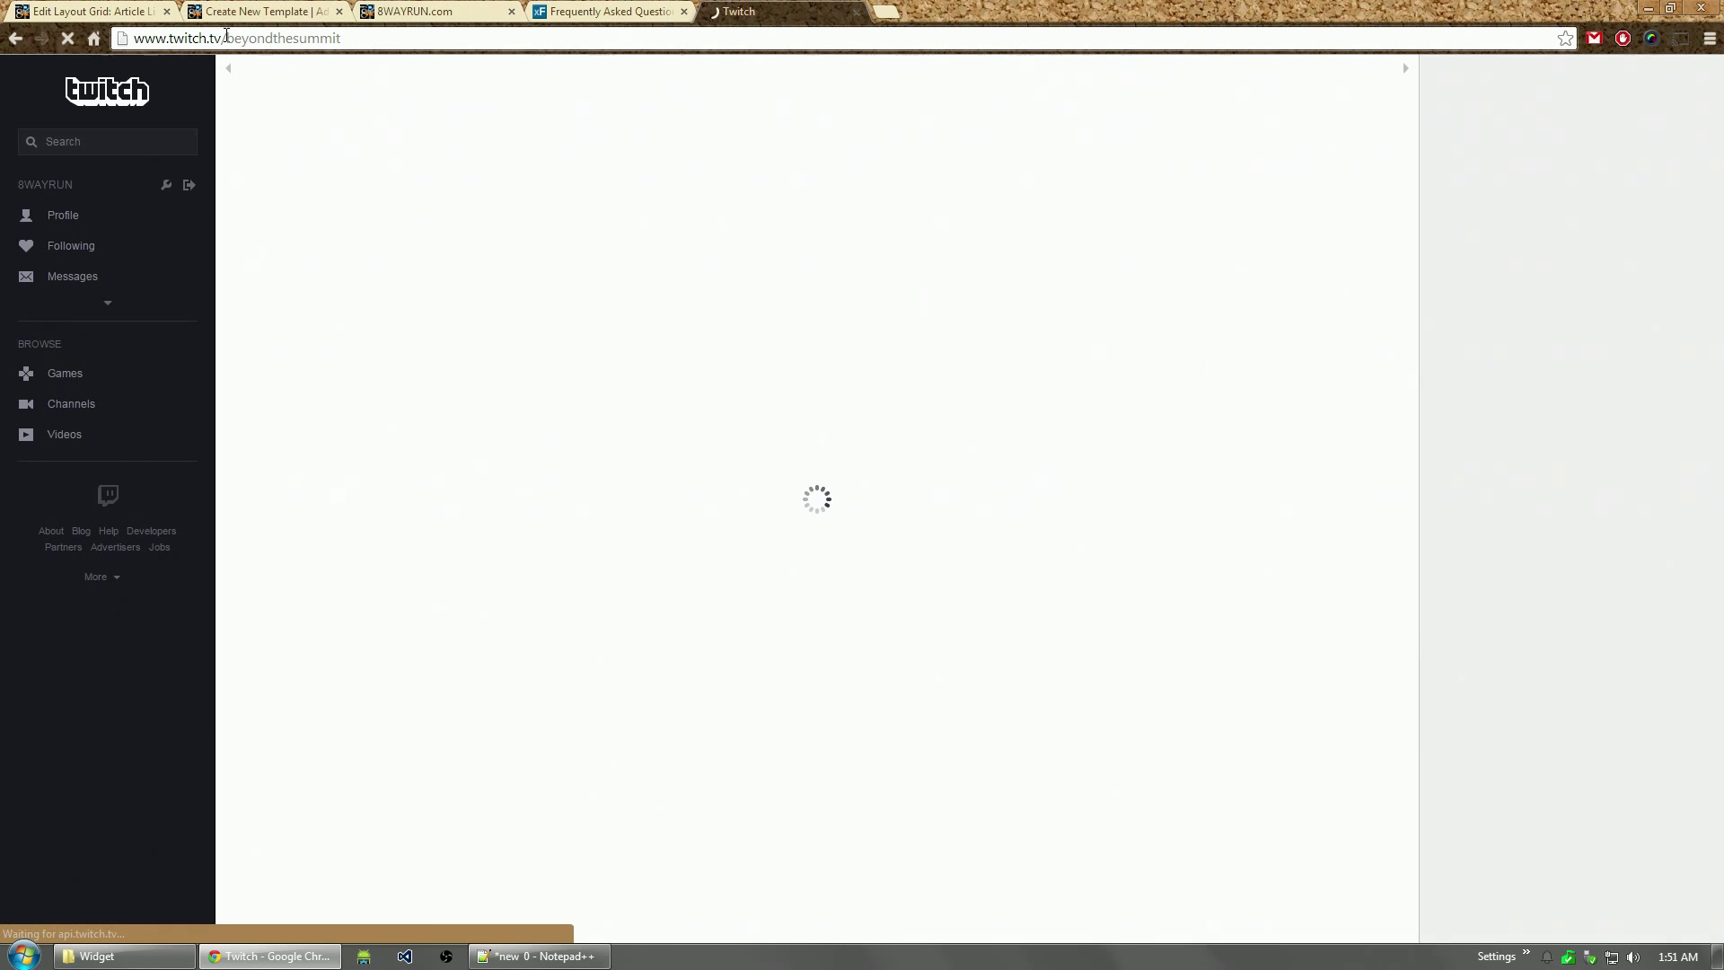
click(243, 38)
key(ctrl+w)
key(ctrl+t)
Step: Set the Twitch Stream widget's Channel option to beyondthesummit and save the widget options
click(123, 7)
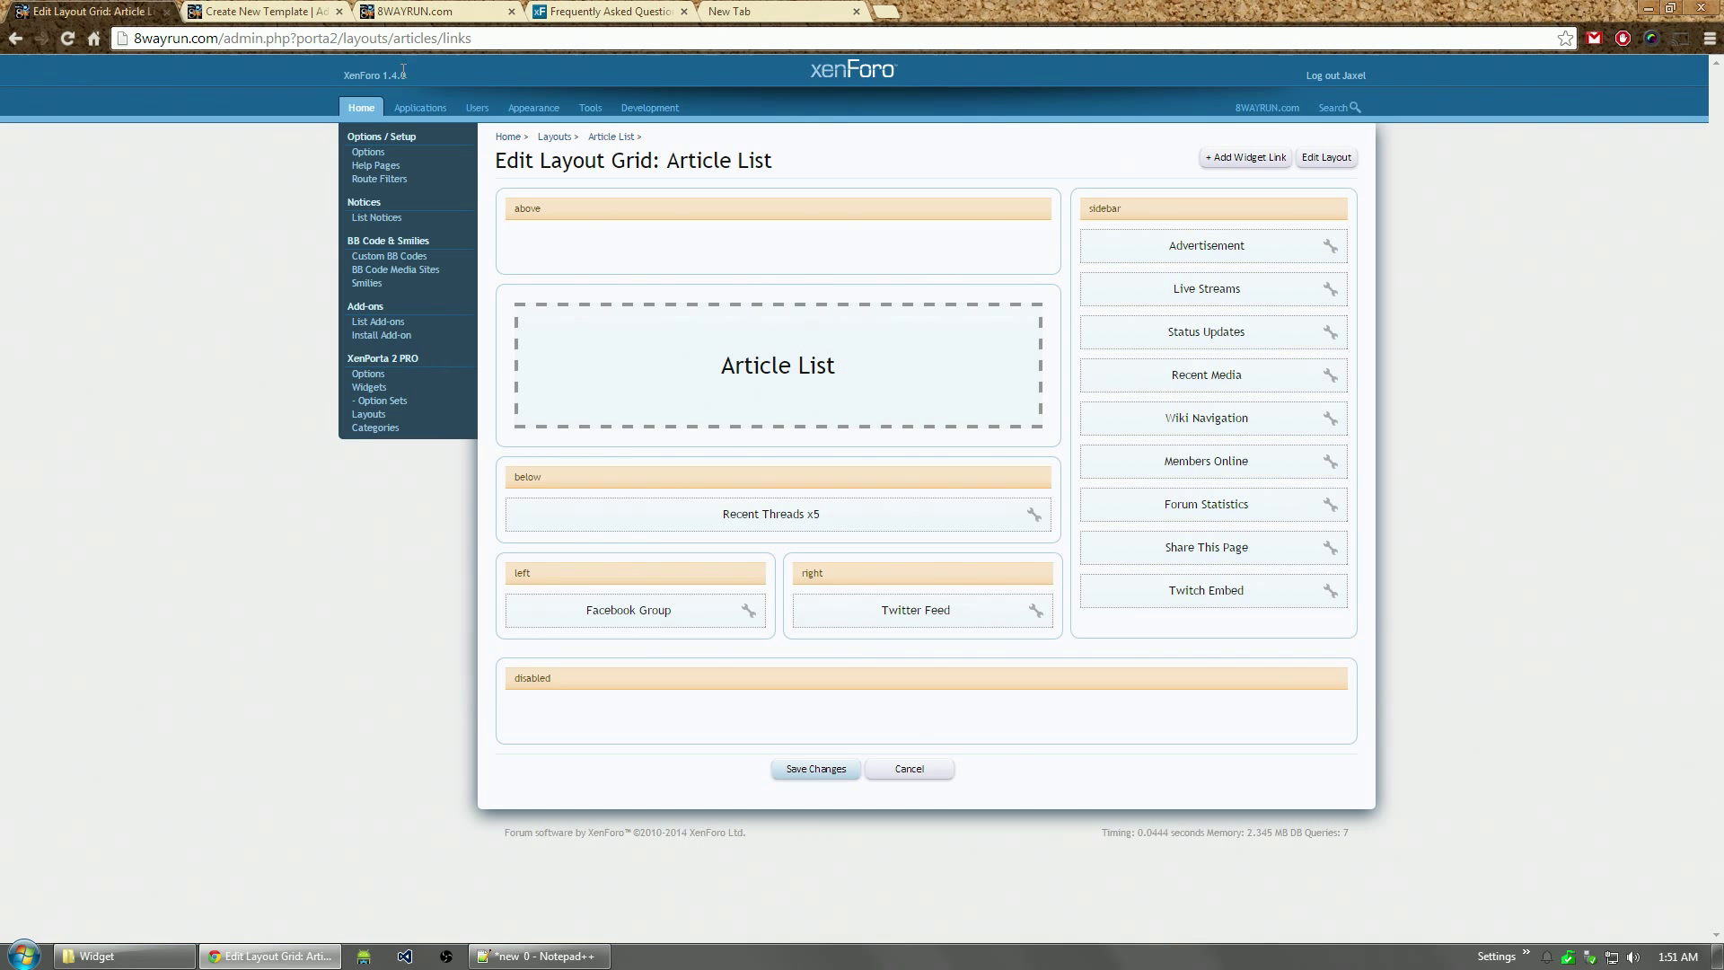
click(370, 374)
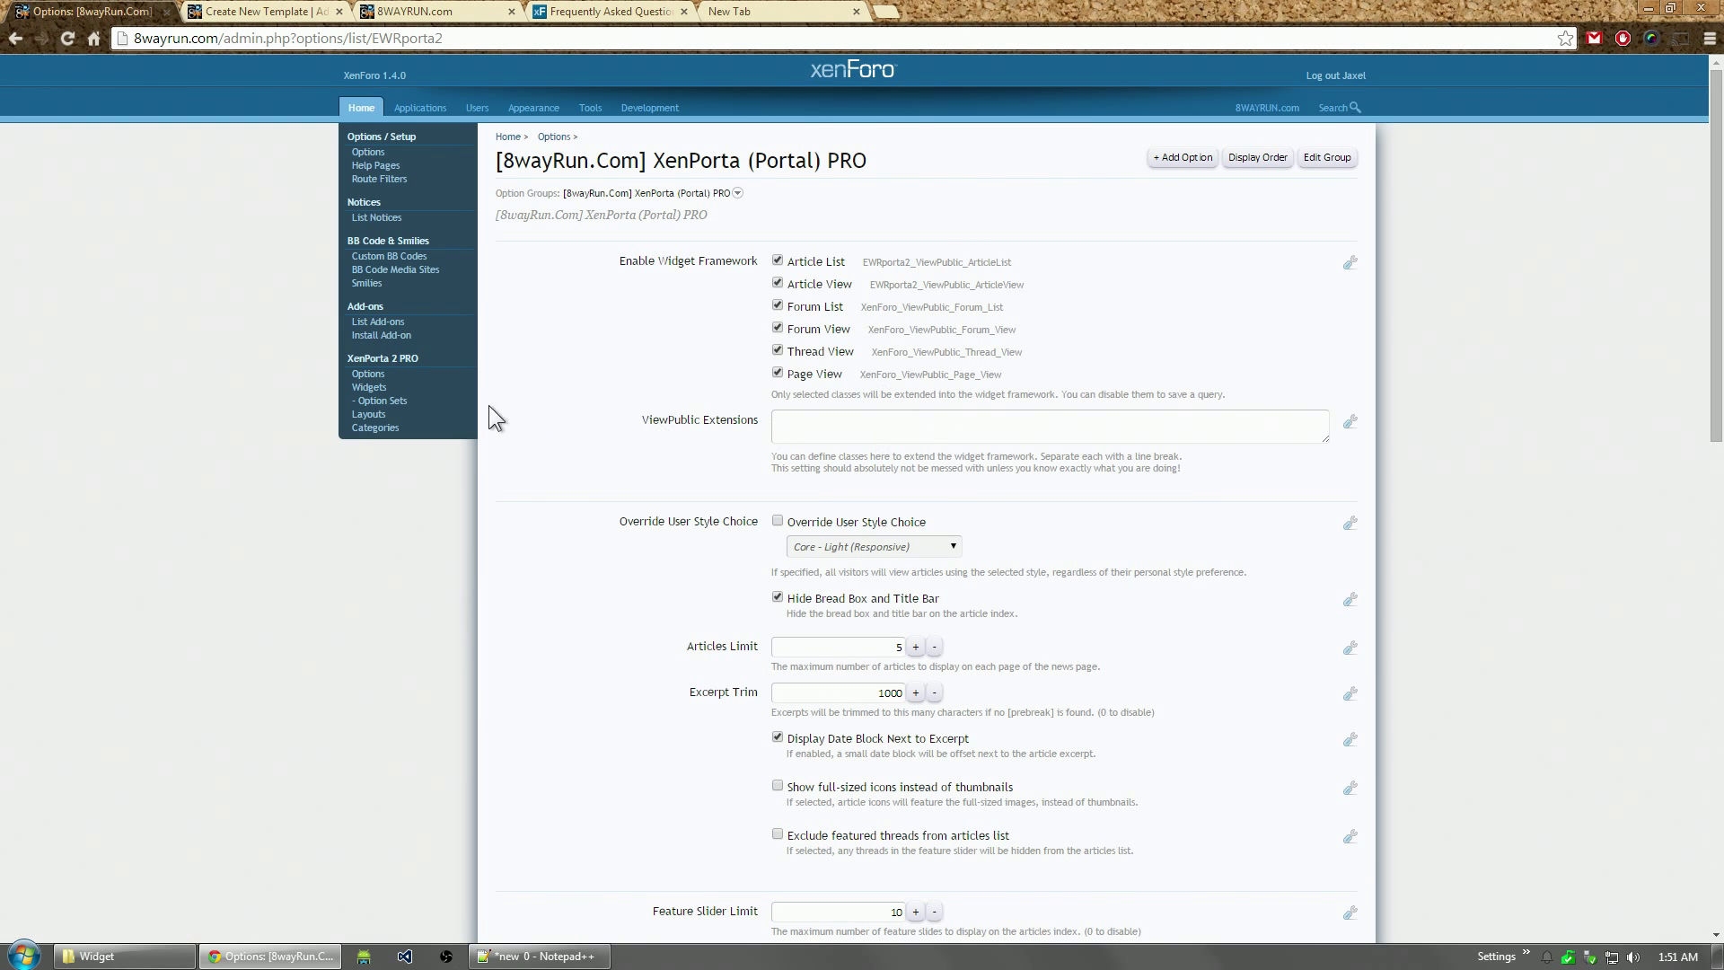
click(369, 386)
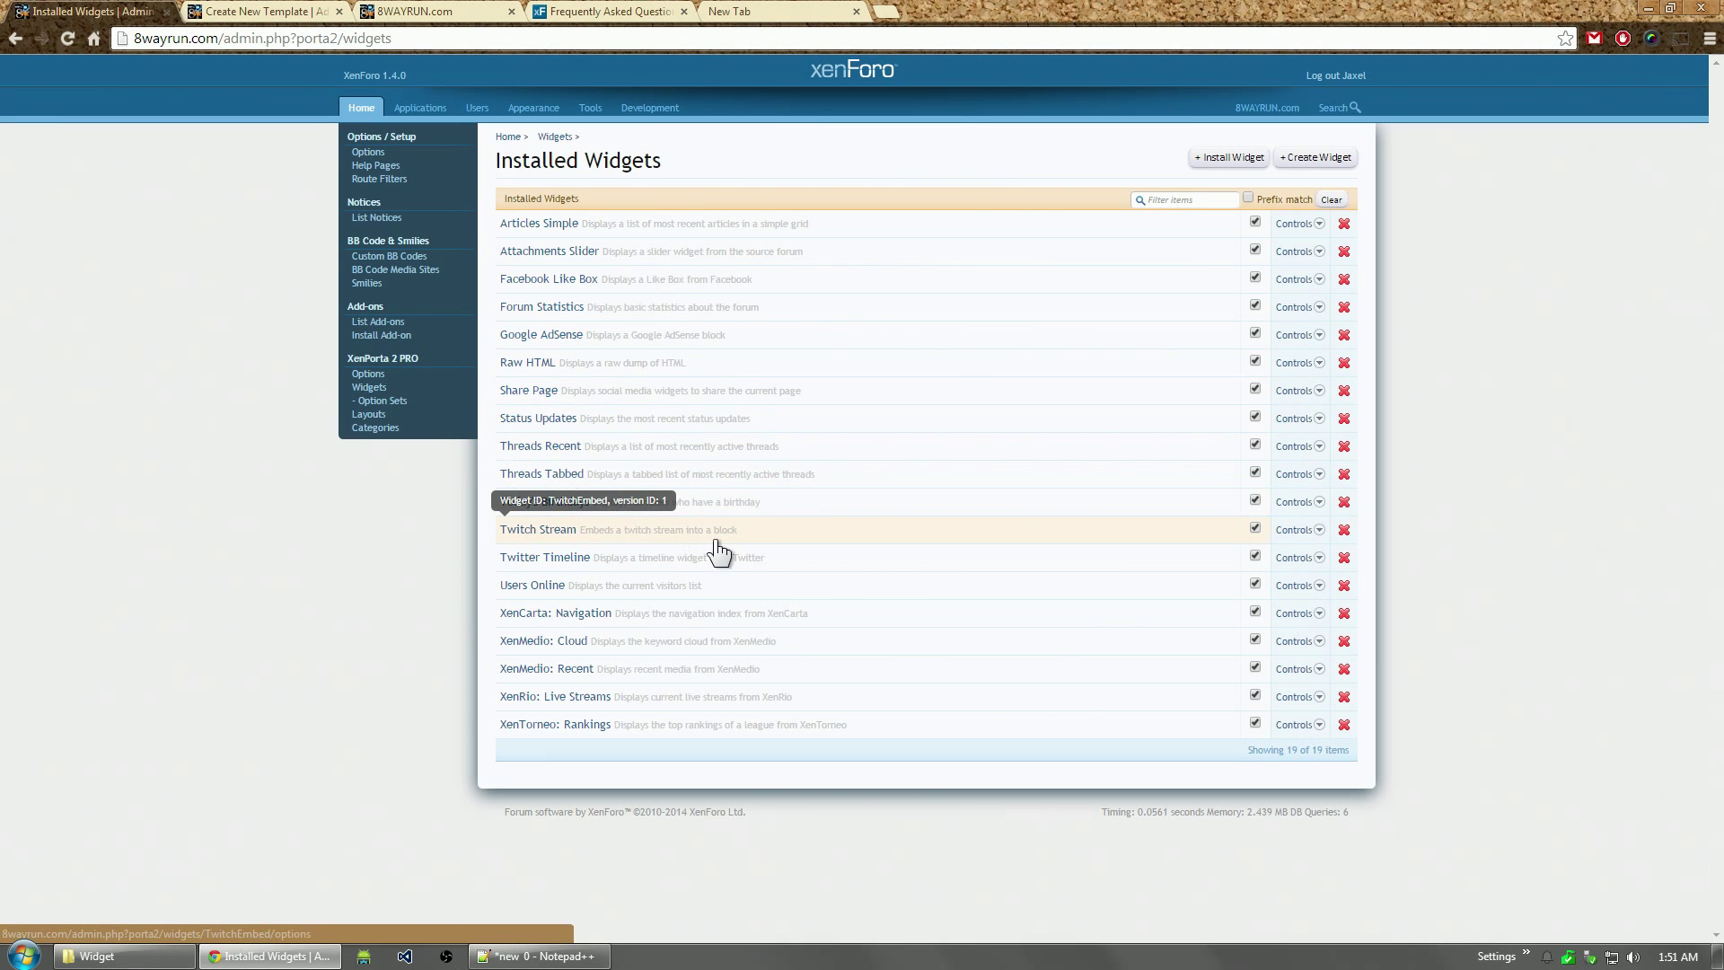
click(716, 533)
double_click(907, 263)
text(SoulcaliburV)
key(Return)
Step: Reload the 8WAYRUN home page to check the new channel in the Embedded Stream block, and pause the stream
click(431, 13)
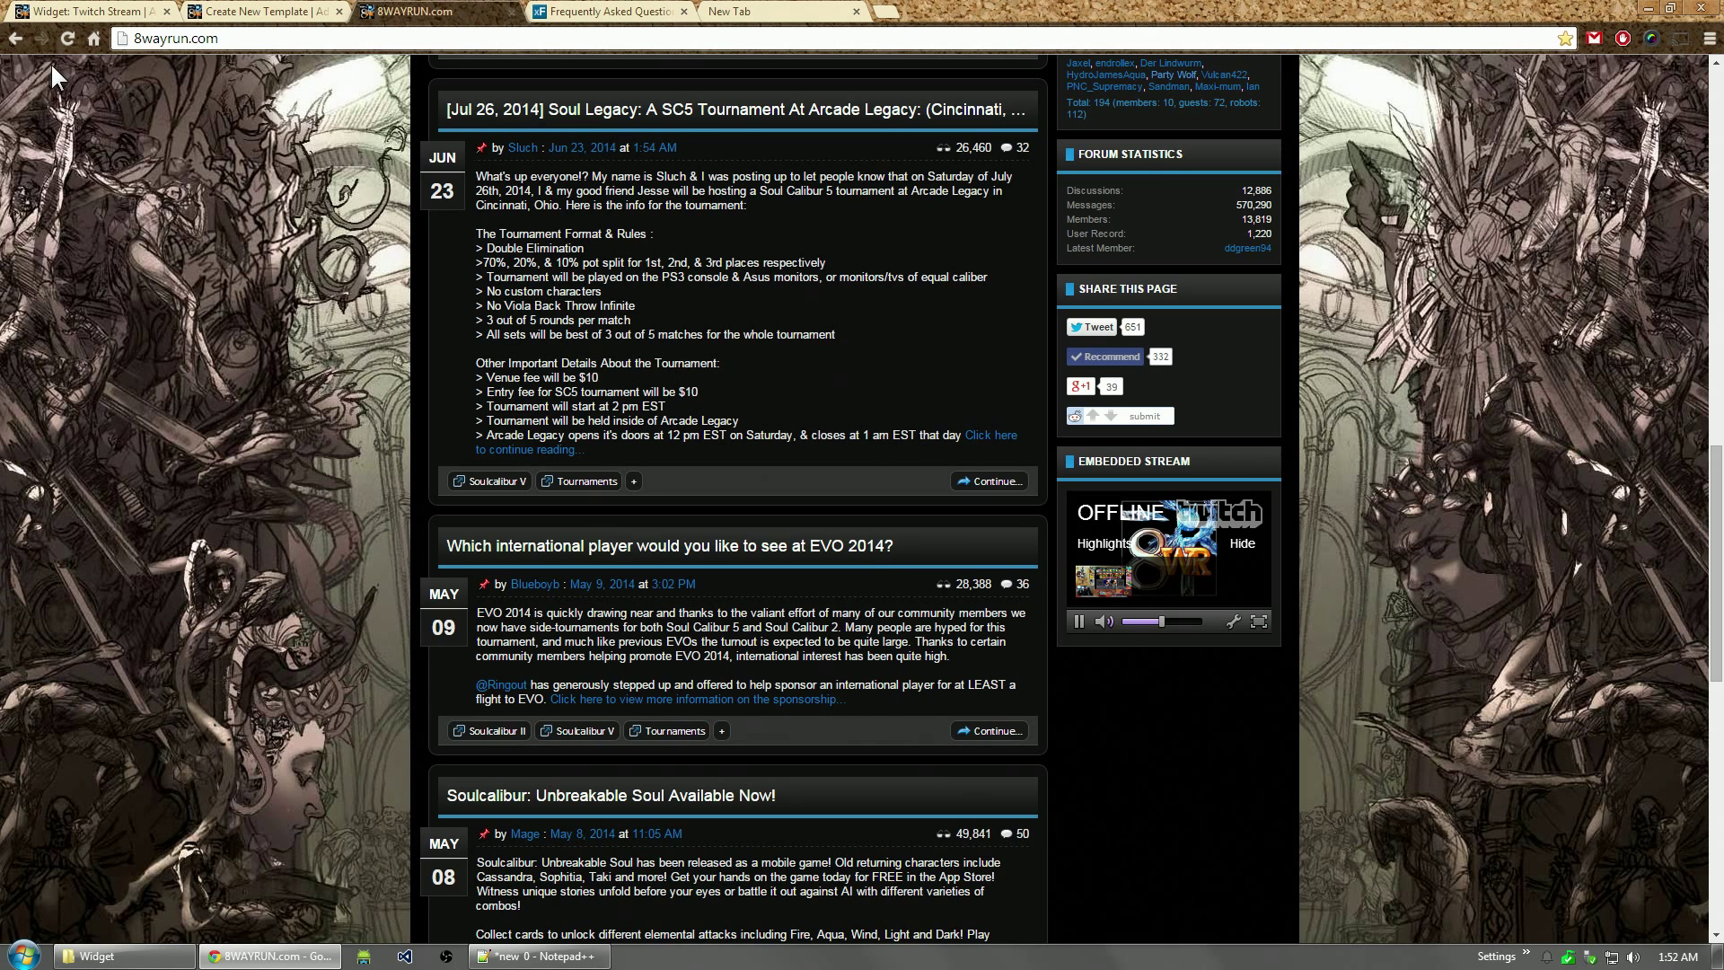
click(65, 38)
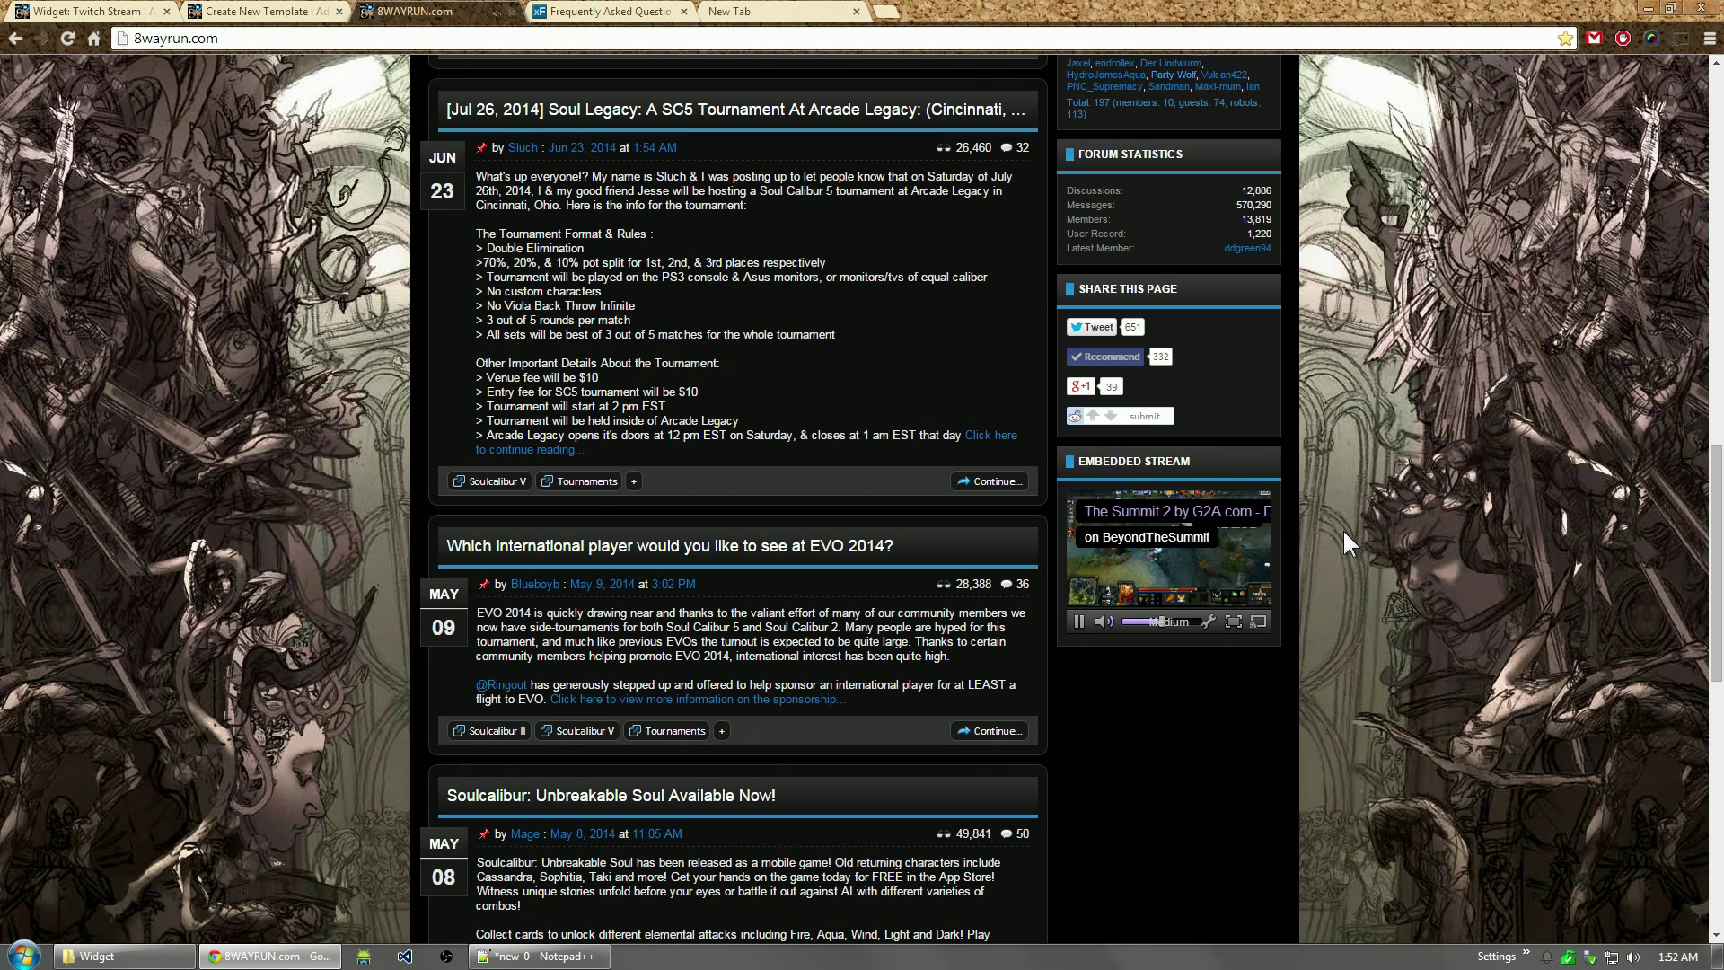
click(1078, 621)
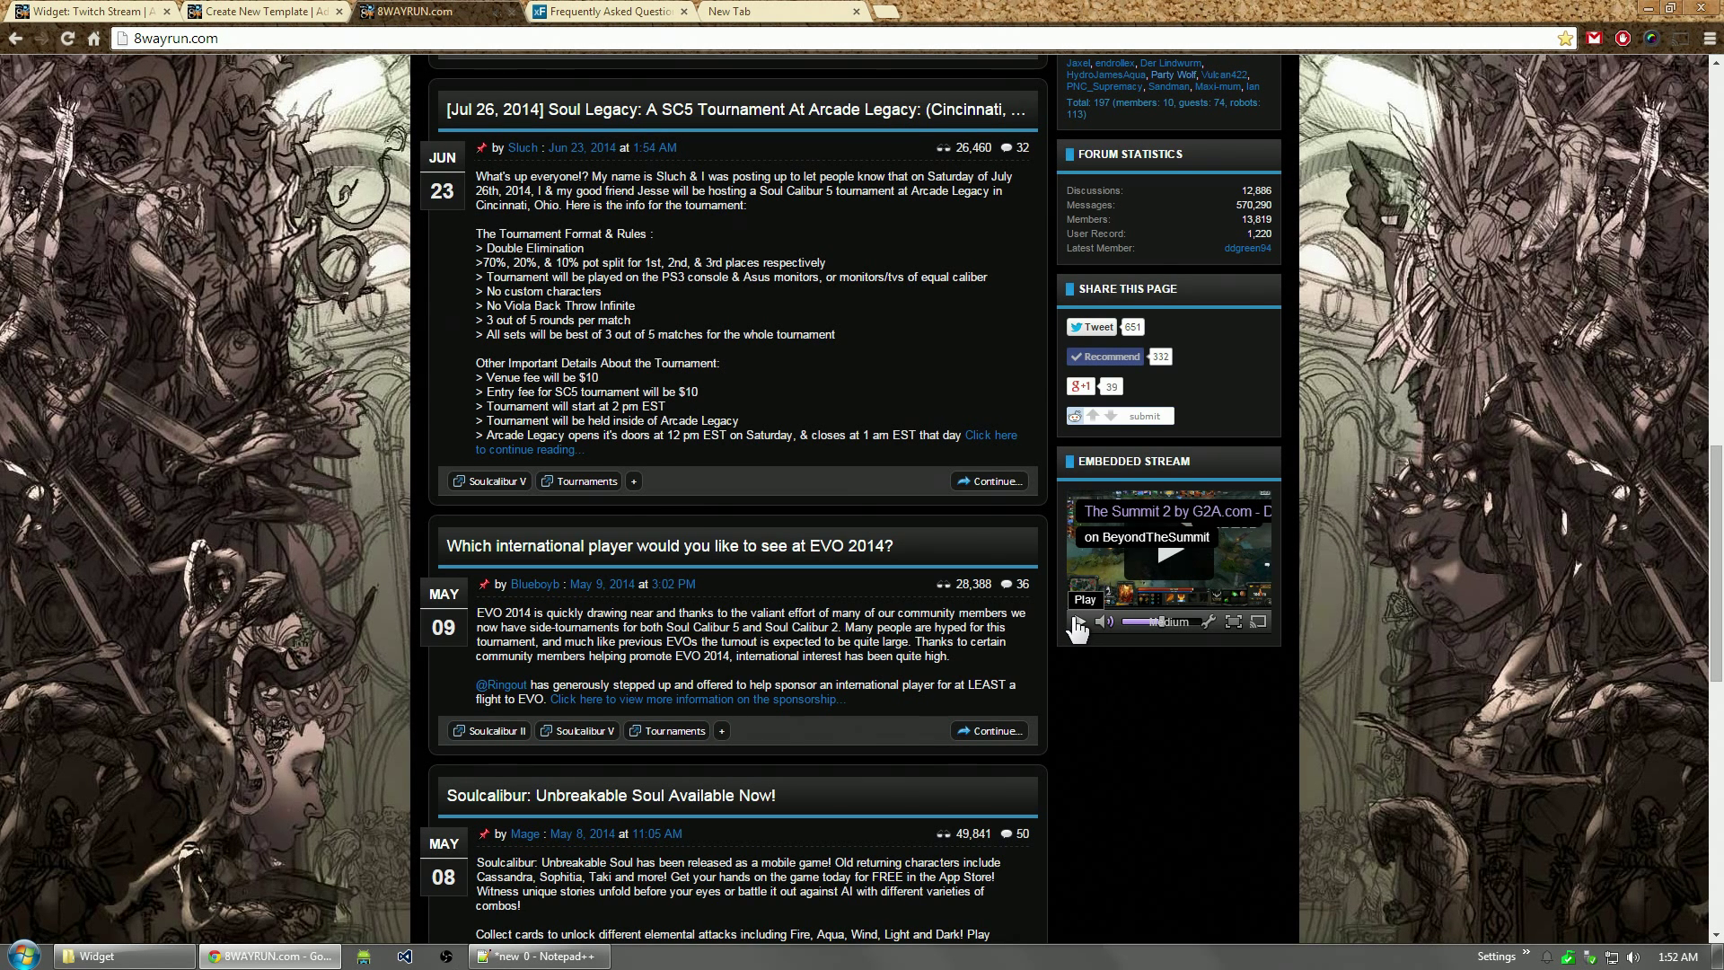
Step: Enable data caching of 1 hour for the Today's Birthdays widget and save its options
click(126, 13)
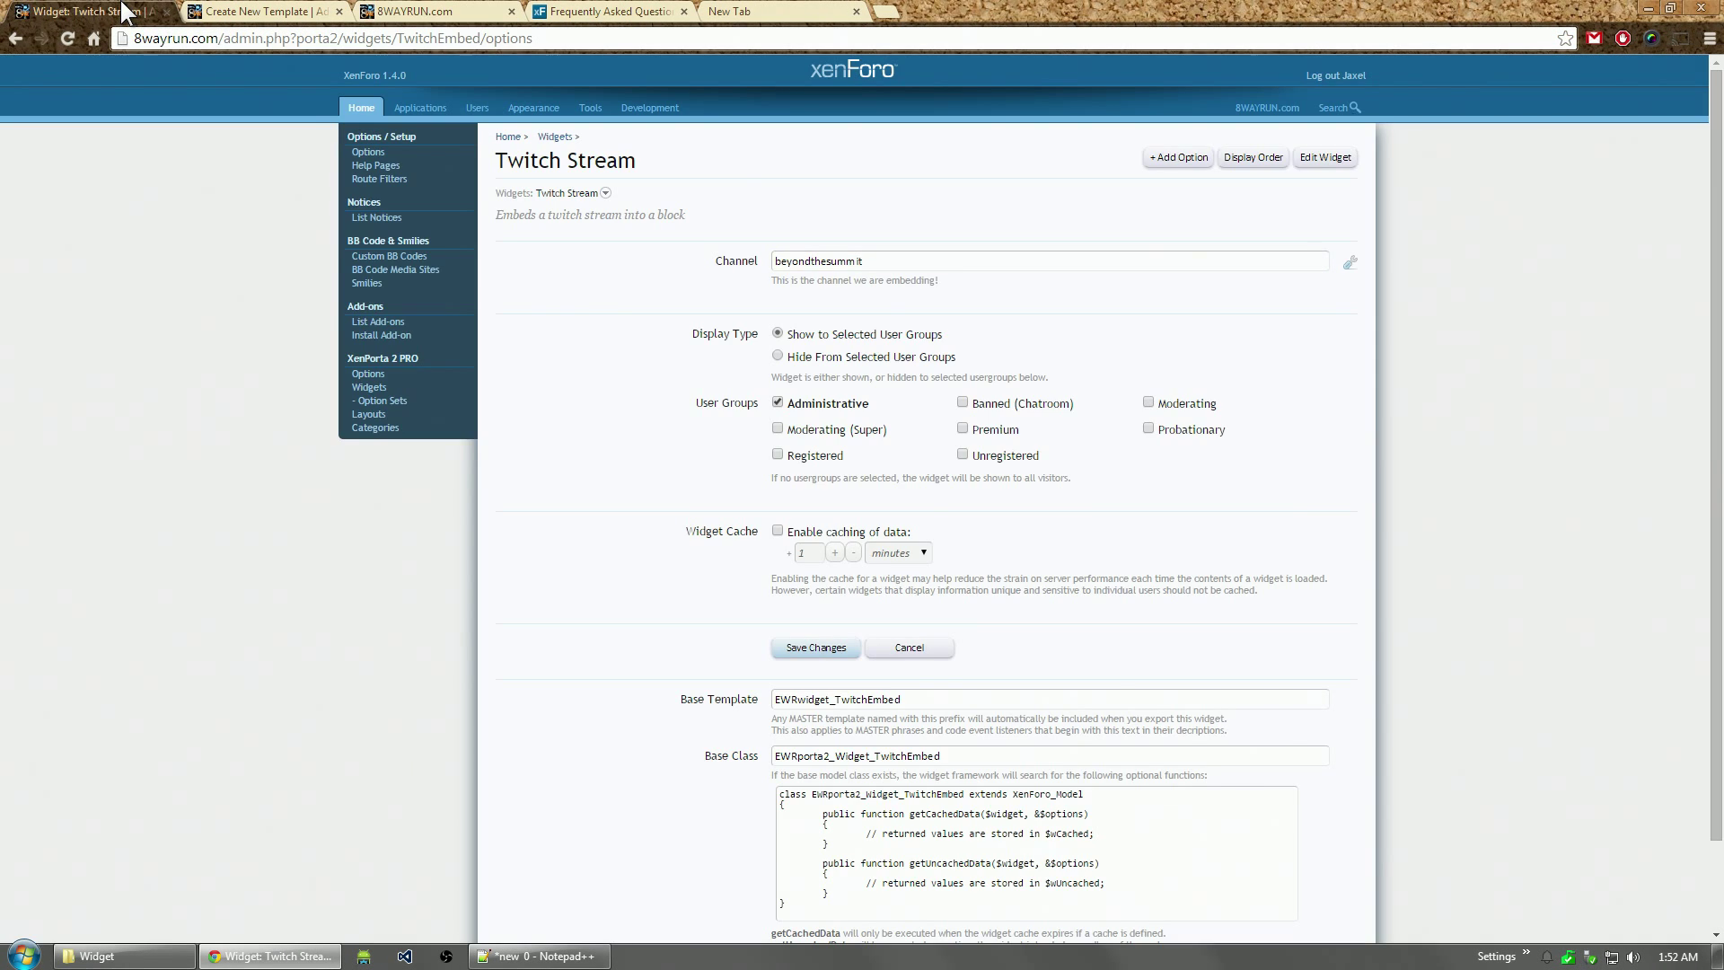
scroll(1282, 669, down, 2)
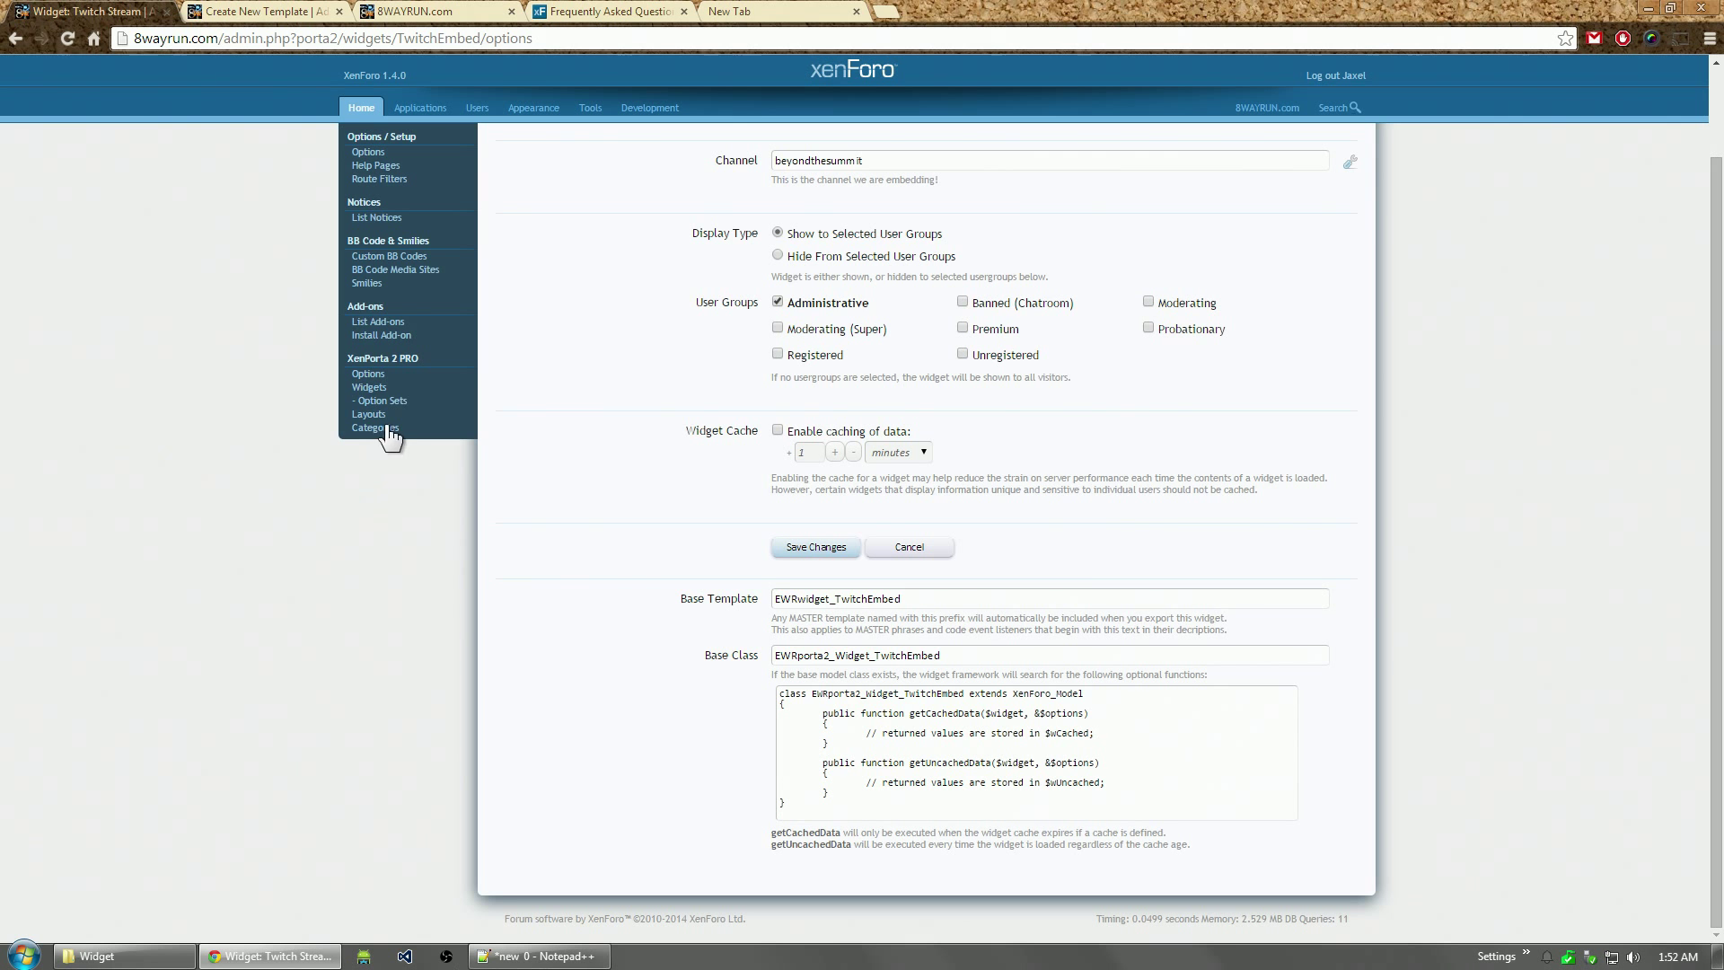
click(373, 386)
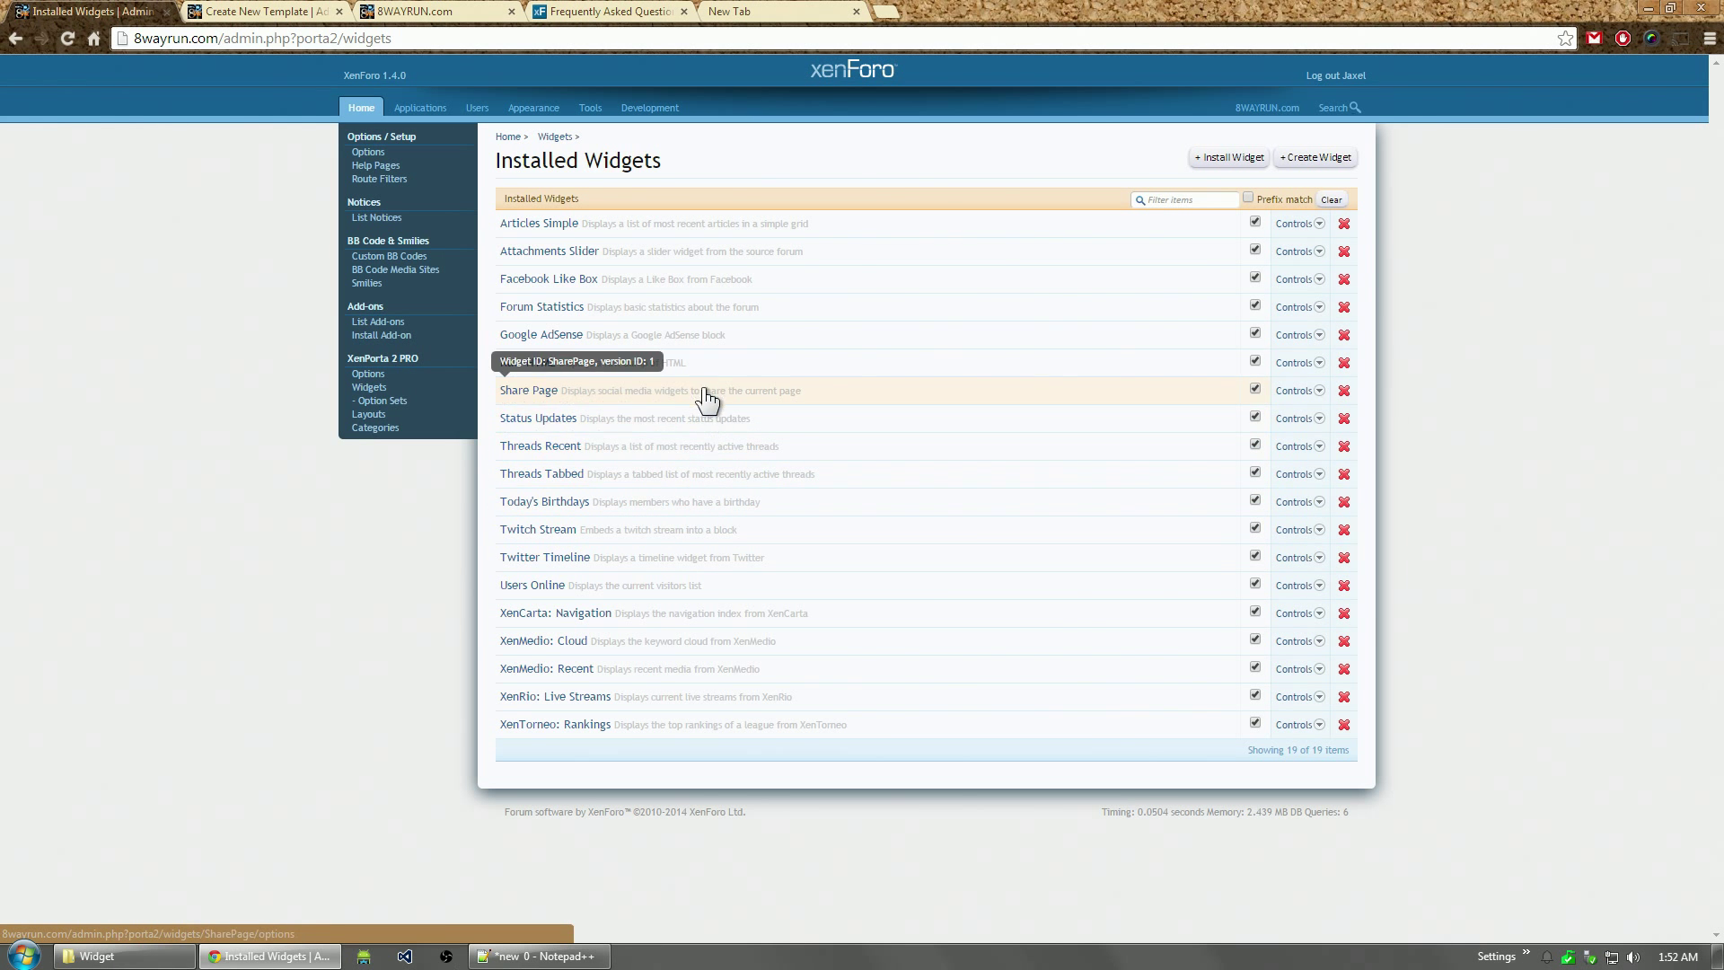
click(670, 503)
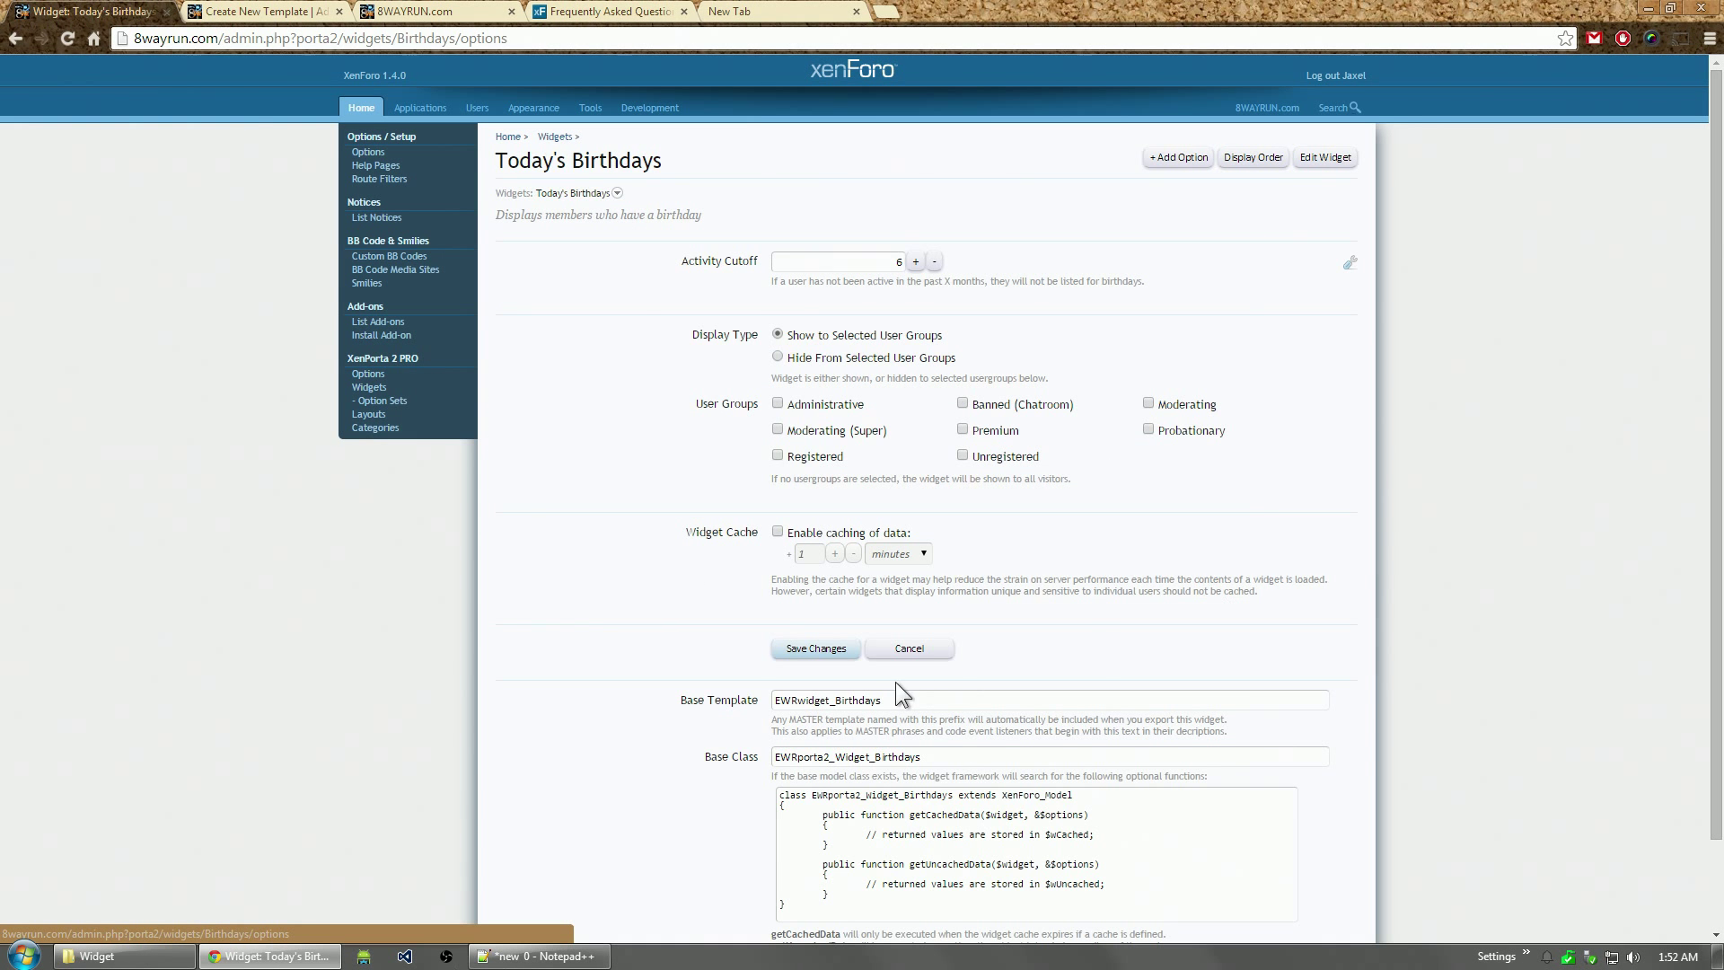
click(855, 535)
click(894, 554)
click(894, 581)
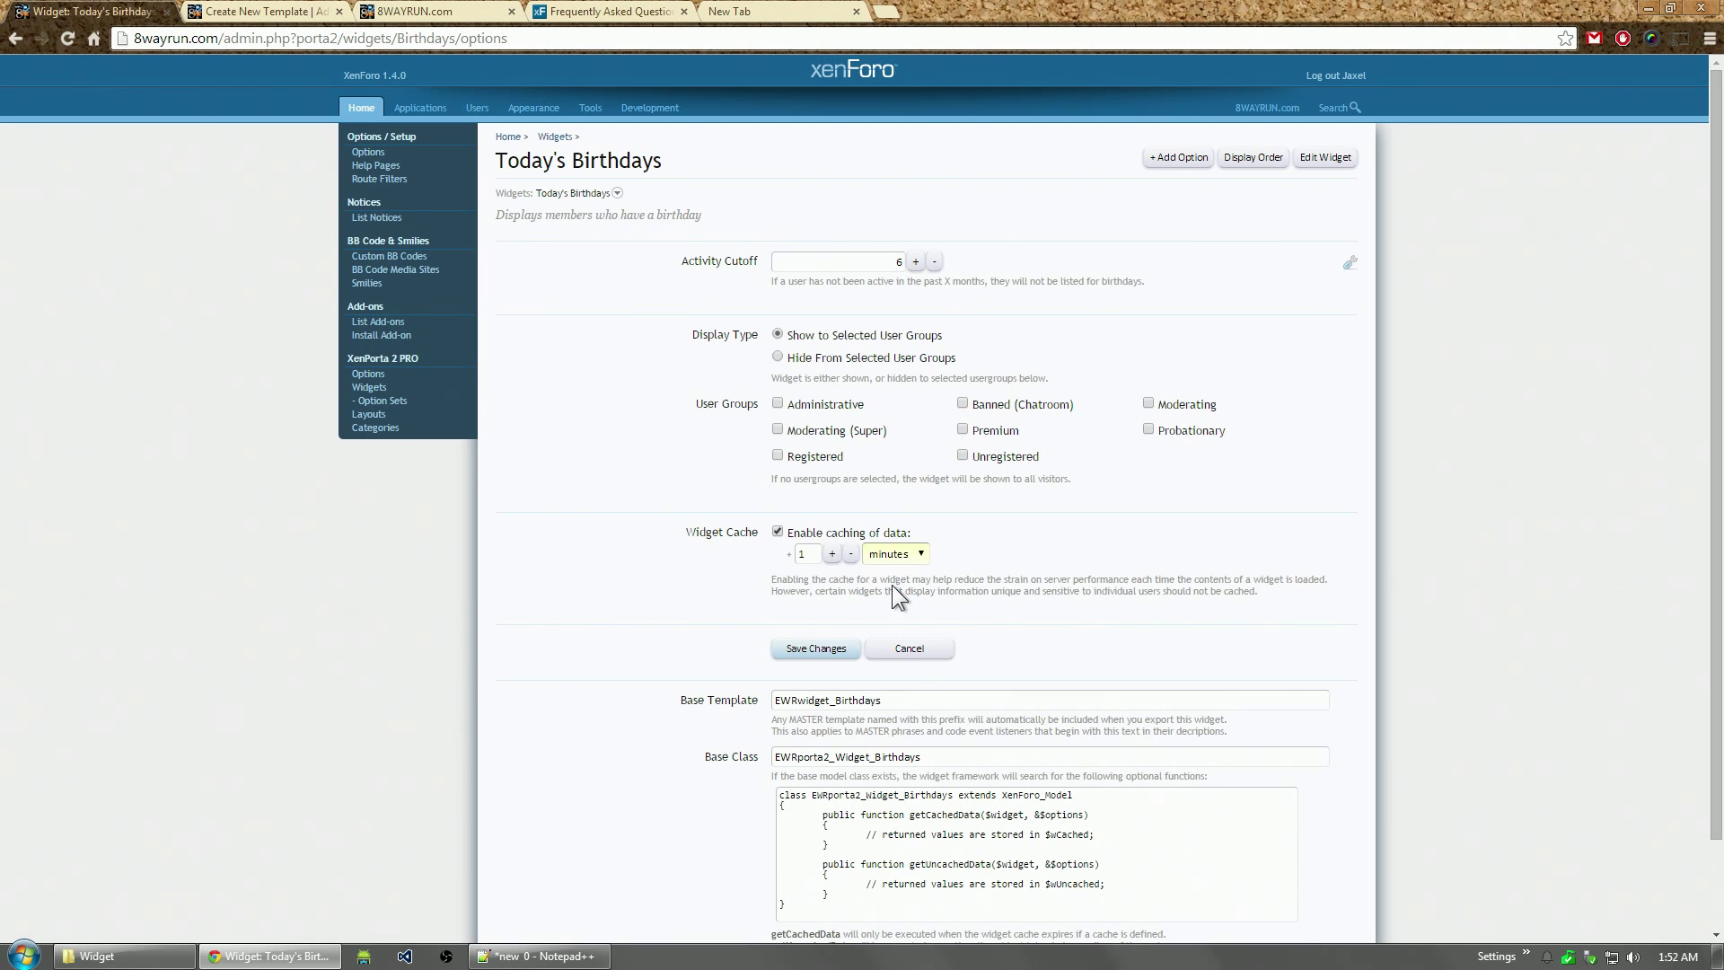
click(799, 648)
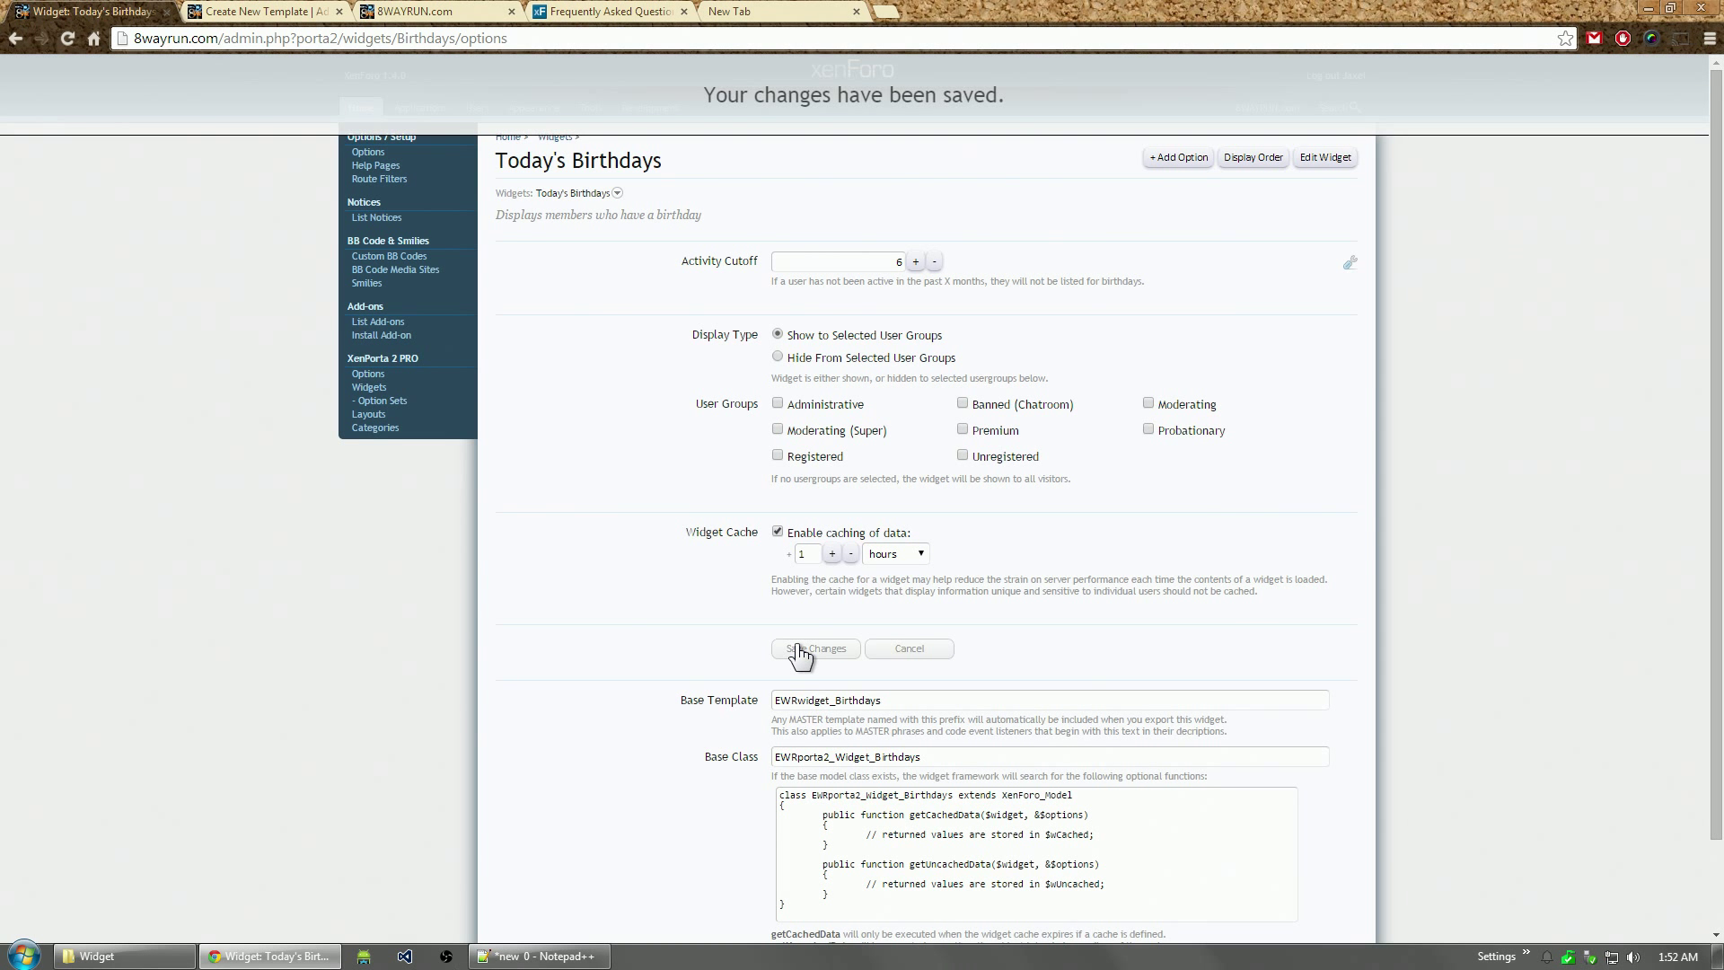
Step: Highlight the Base Class name of Today's Birthdays, open Birthdays.php from the Widget folder in Notepad++, and widen the editor window
scroll(1221, 558, down, 2)
double_click(813, 656)
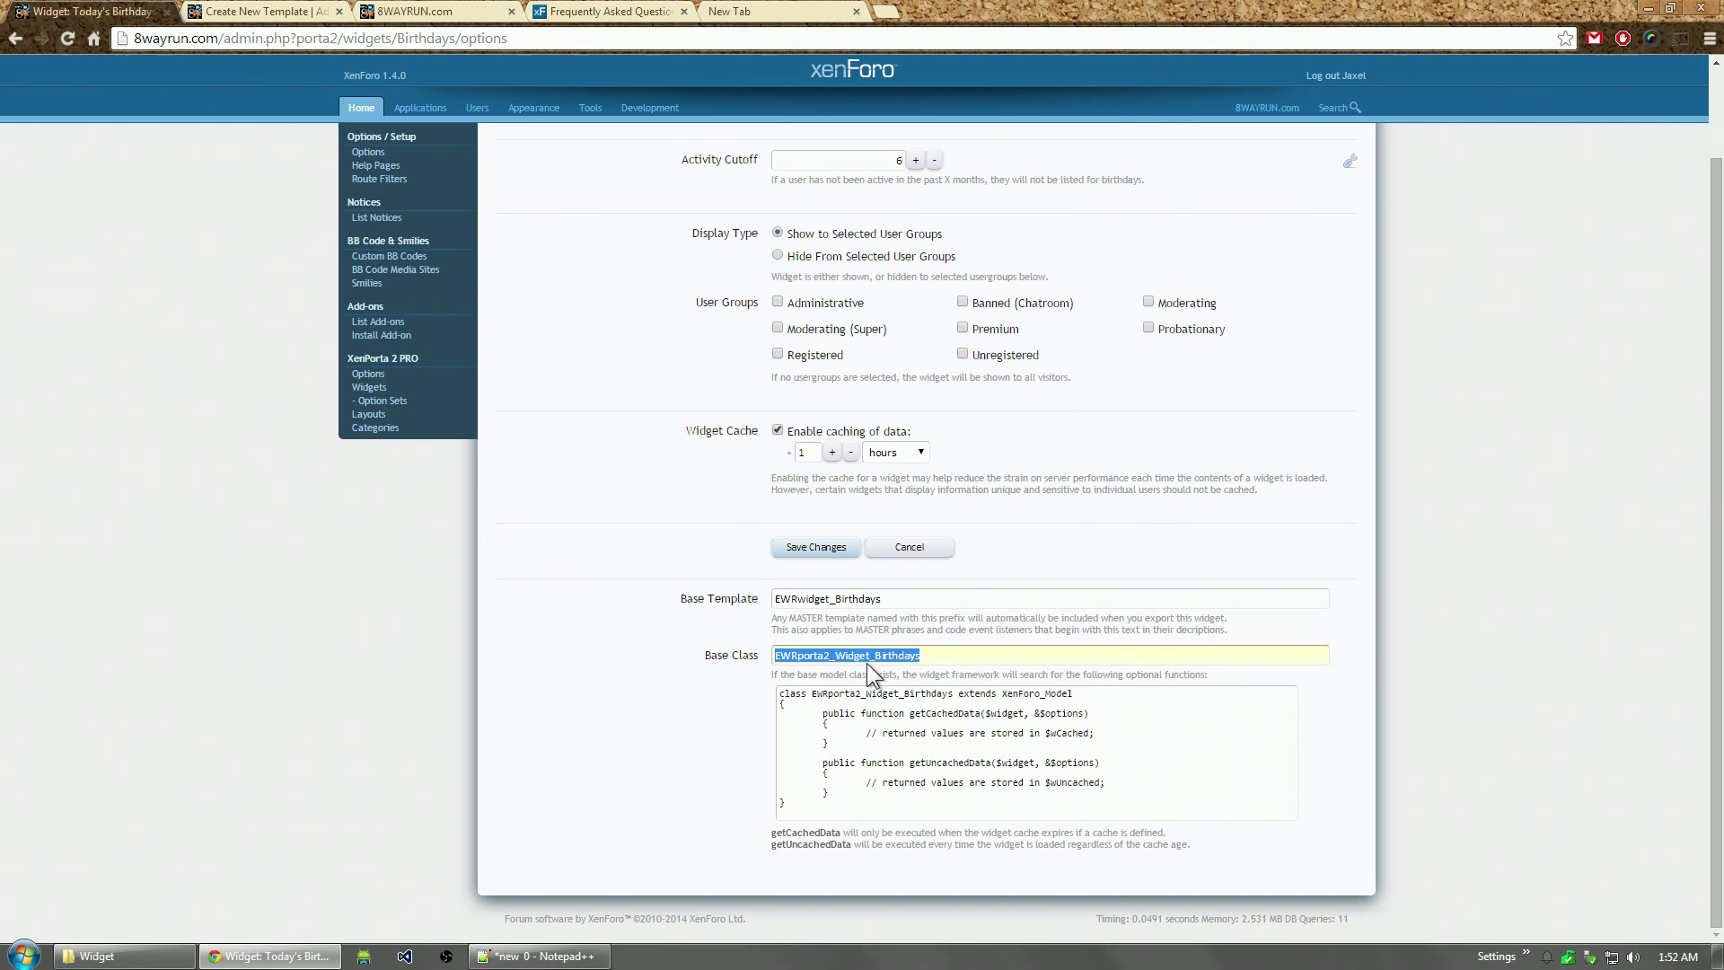
click(192, 959)
double_click(425, 260)
drag(1086, 365, 1087, 86)
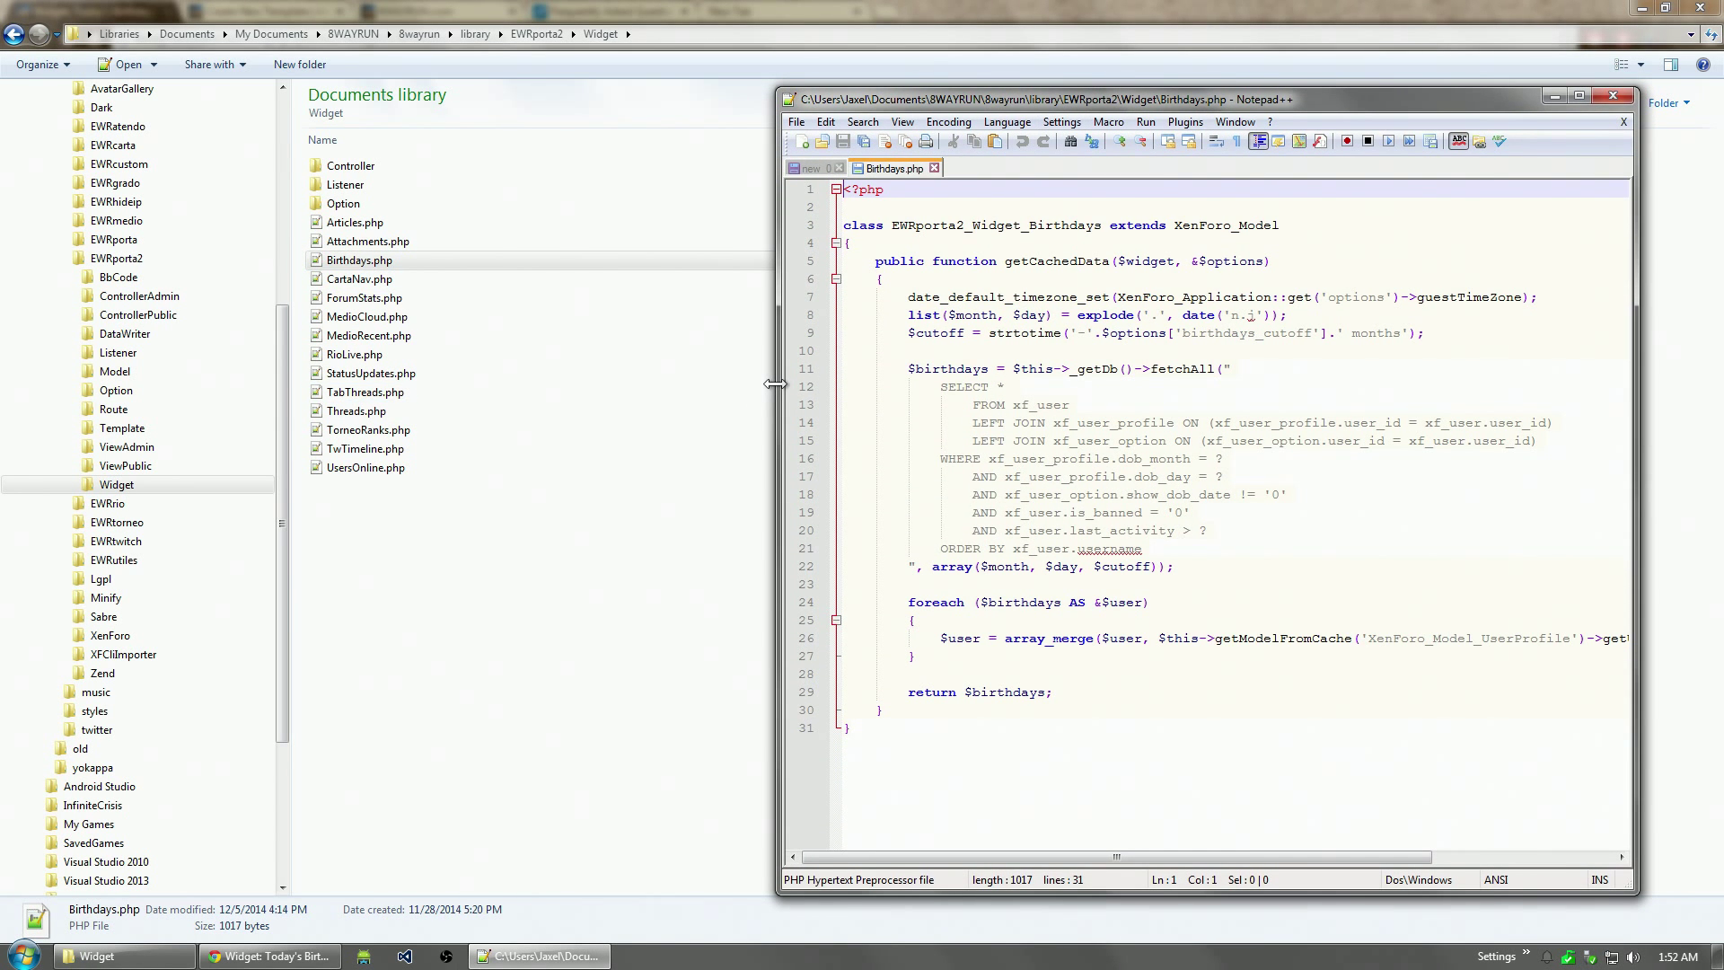
drag(775, 384, 490, 383)
Step: Compare the getCachedData function in Birthdays.php with the getCachedData and getUncachedData functions in the widget's Base Class sample code
click(270, 955)
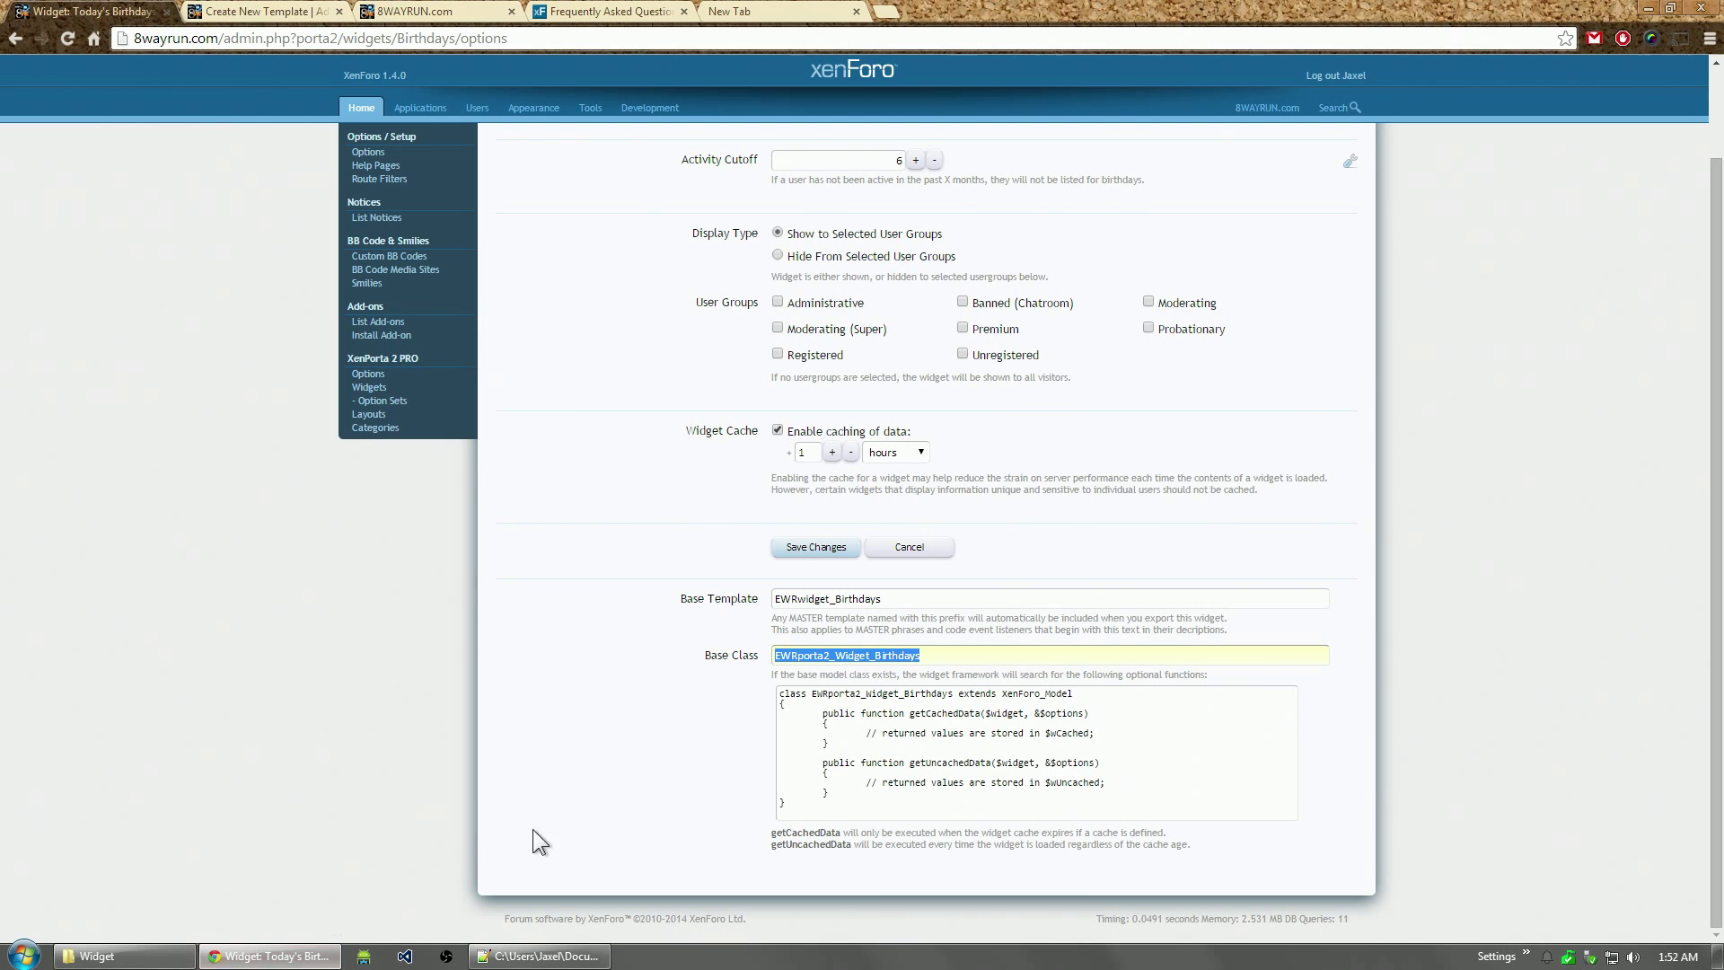
click(539, 955)
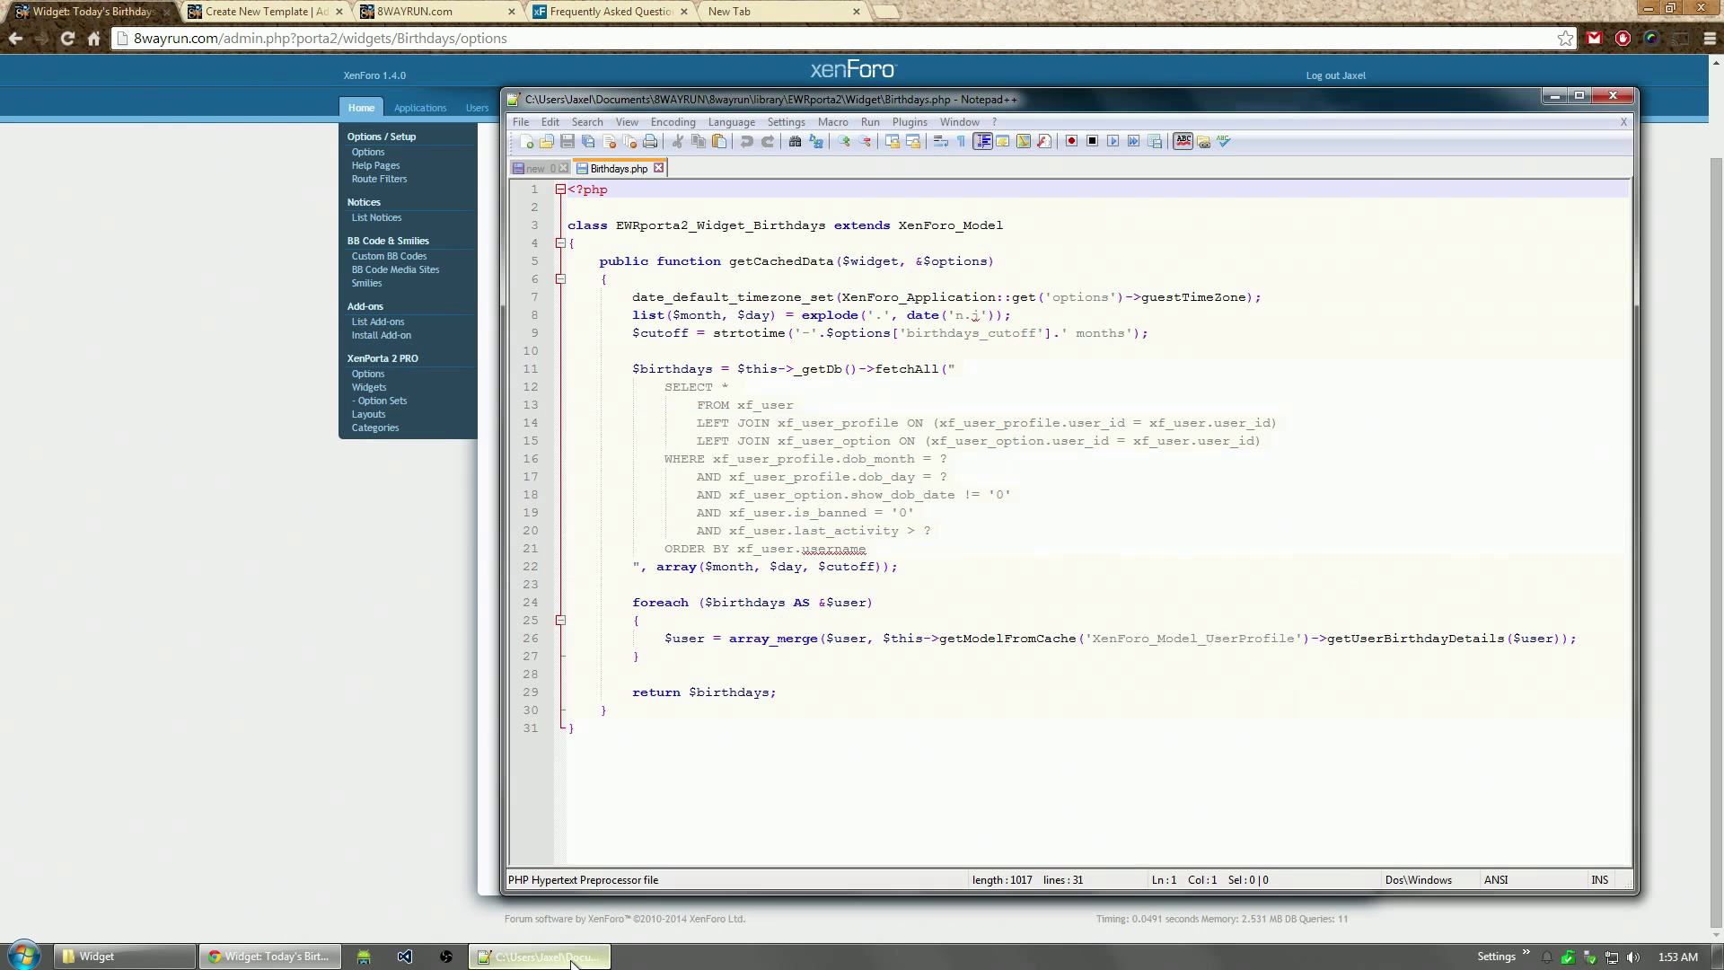
click(750, 262)
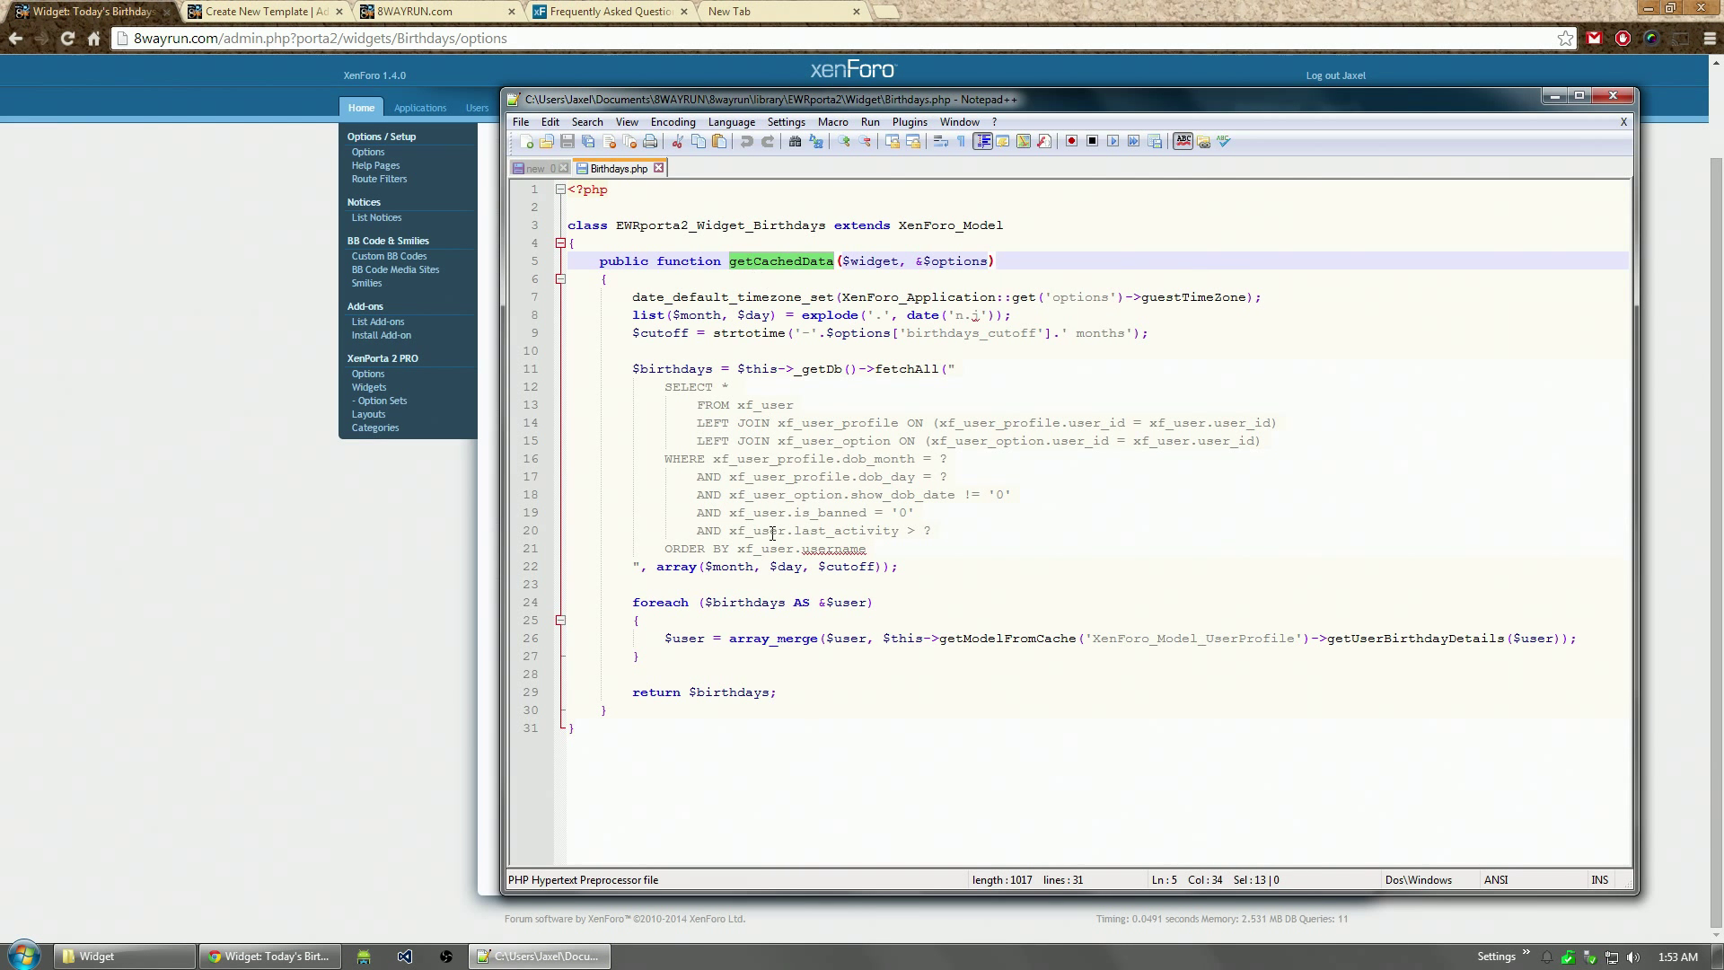
click(430, 806)
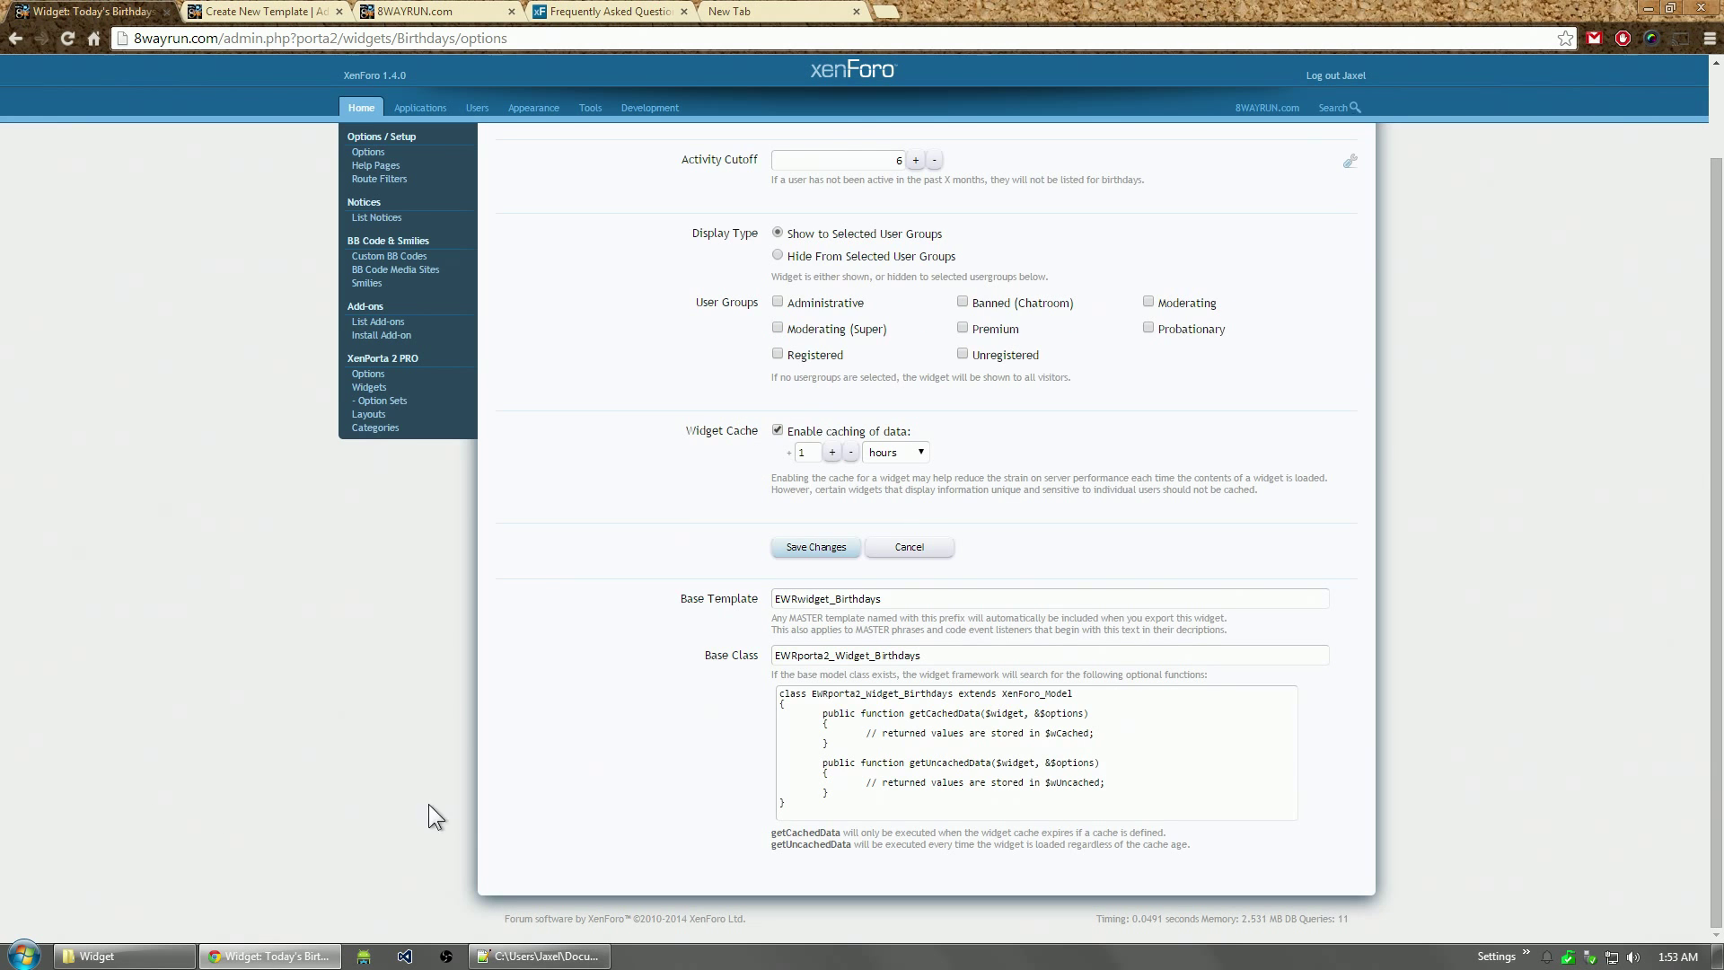
double_click(942, 713)
double_click(943, 763)
drag(942, 763, 934, 777)
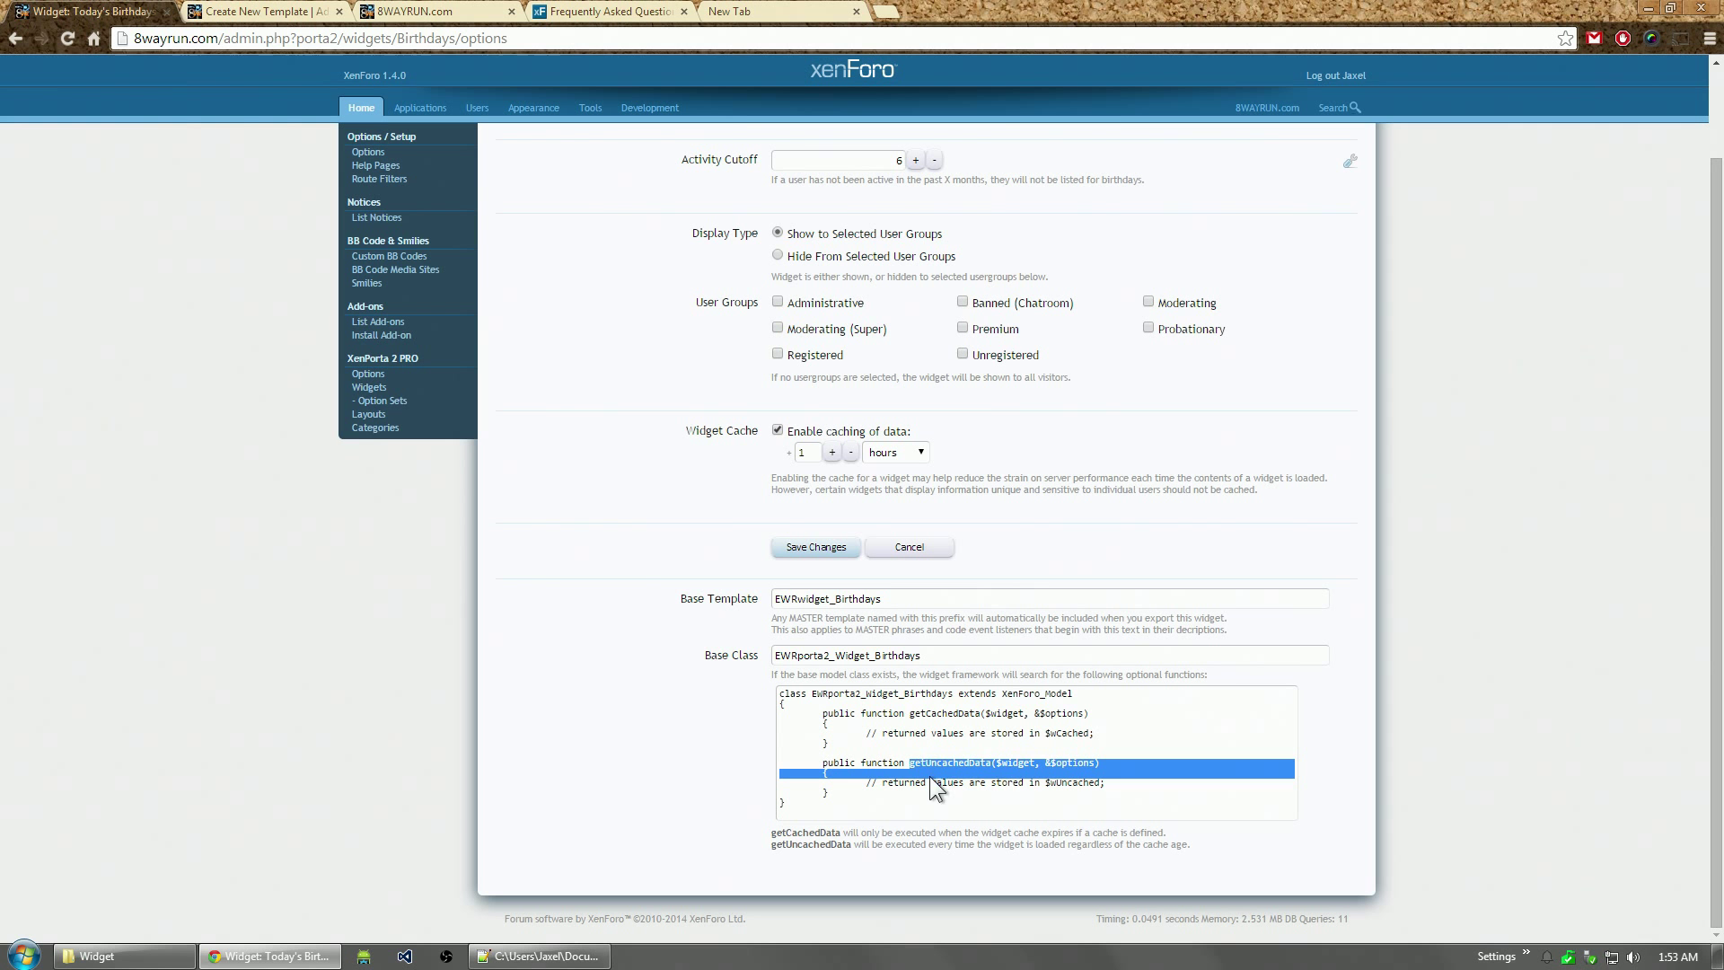
click(831, 832)
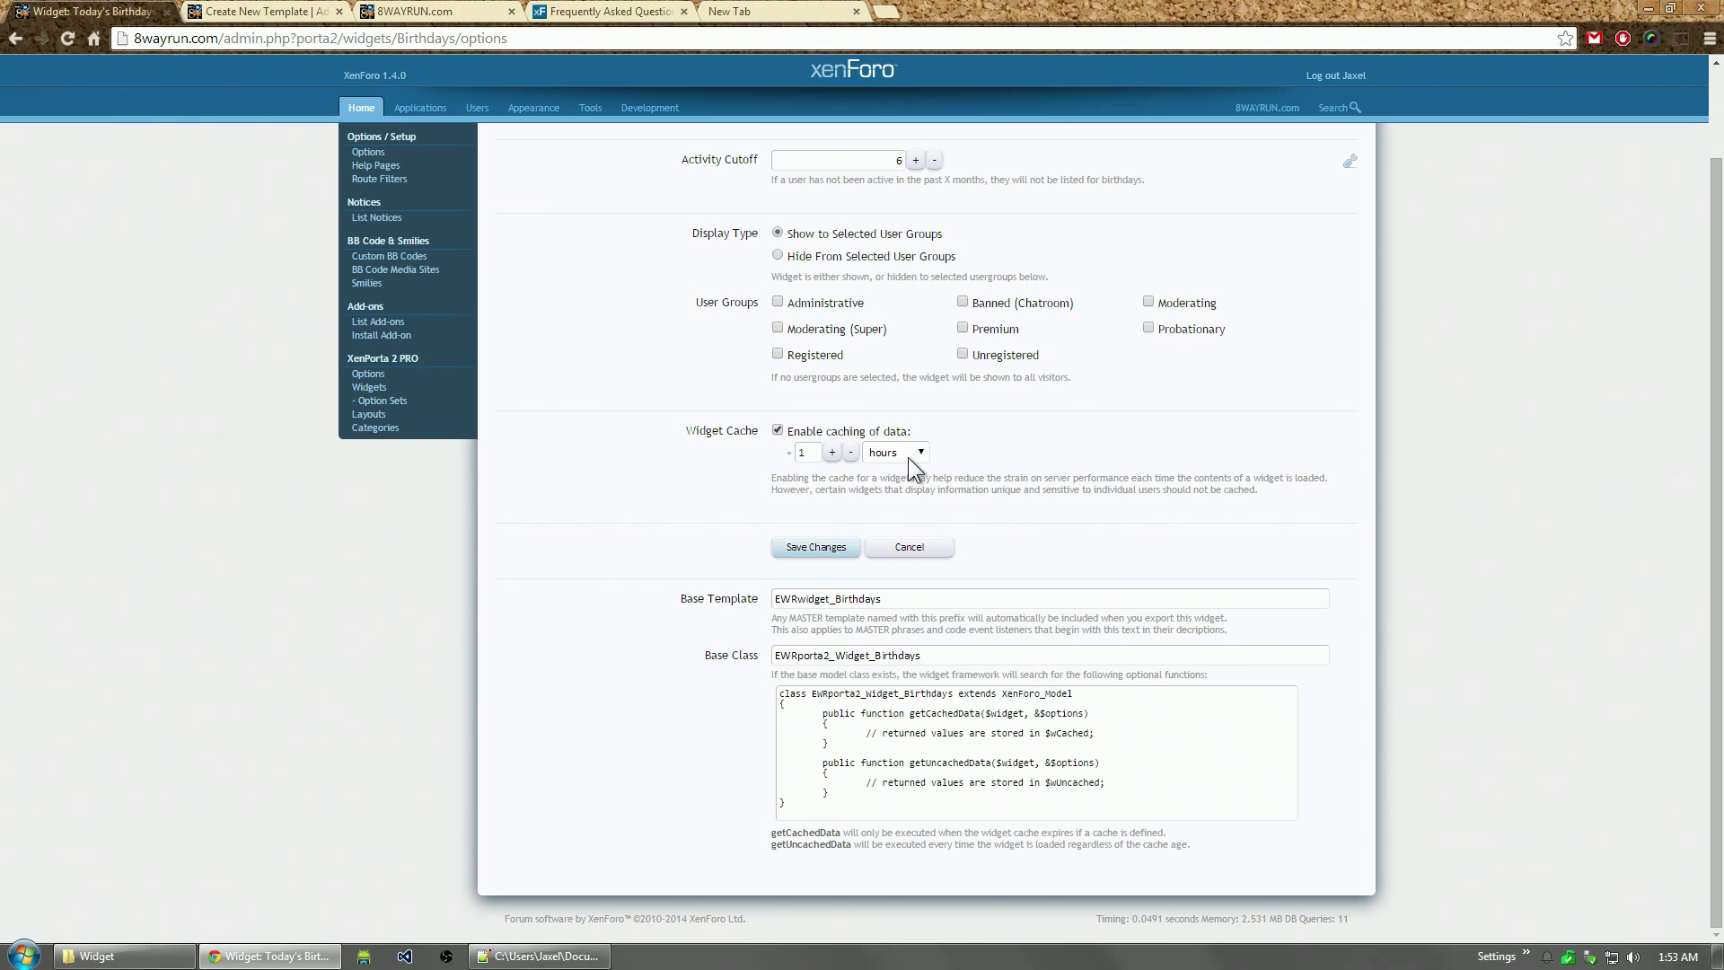
click(539, 955)
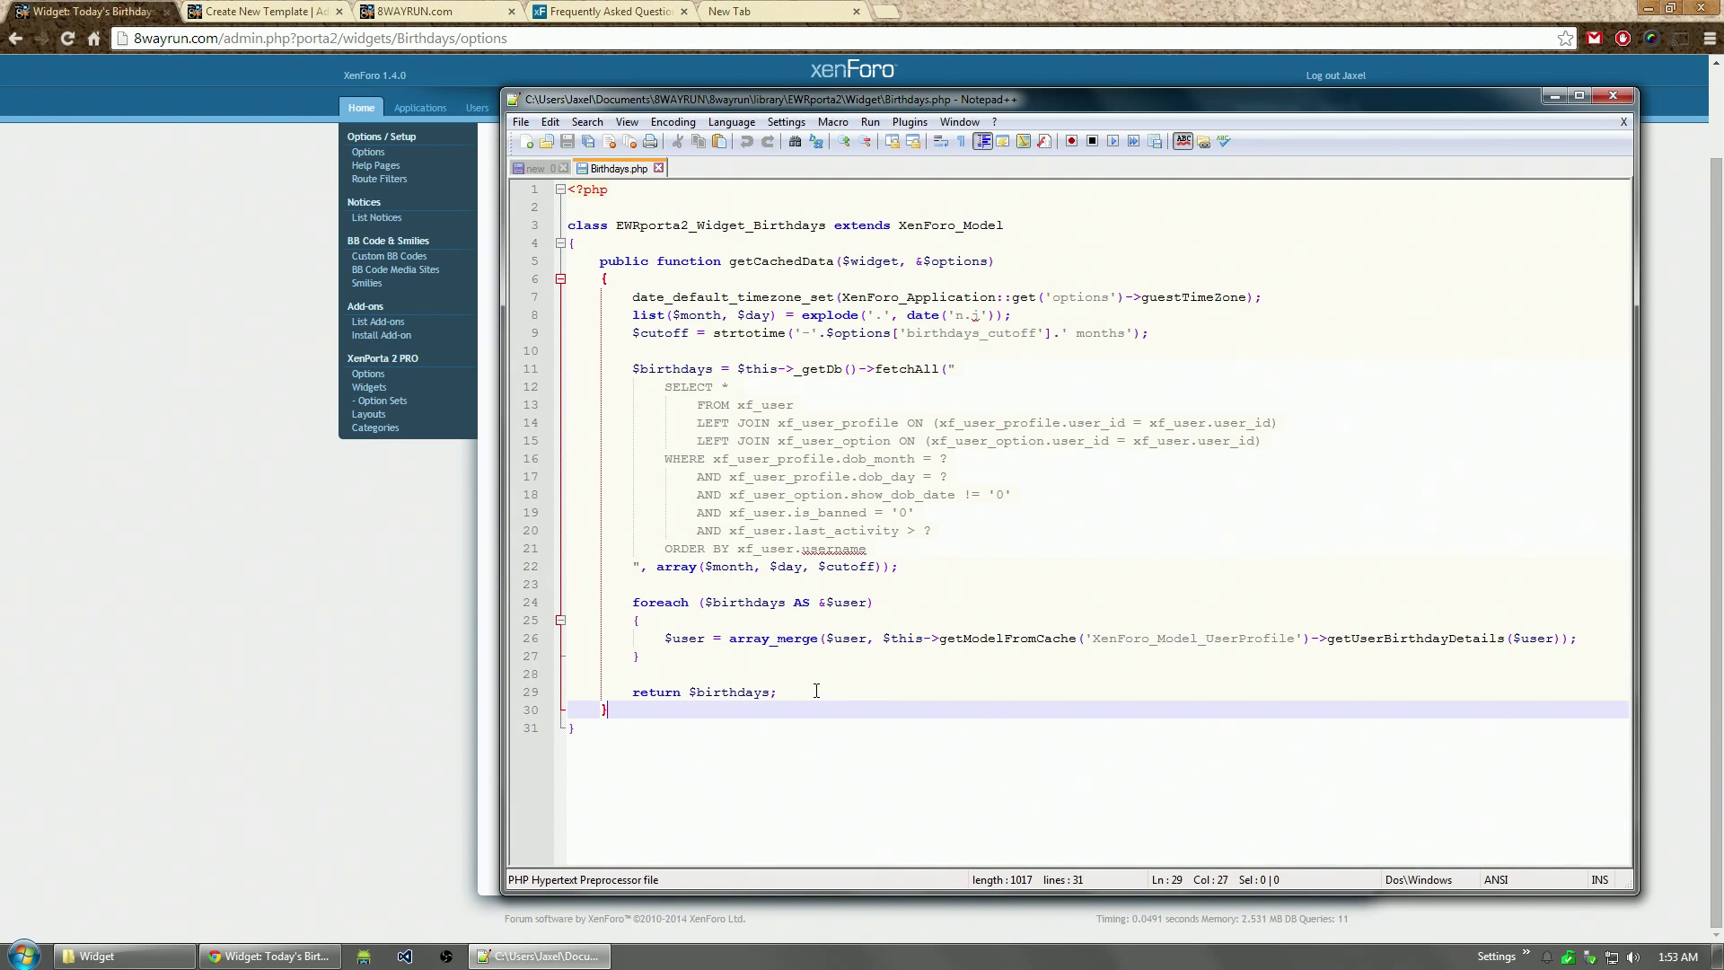
drag(816, 692, 549, 298)
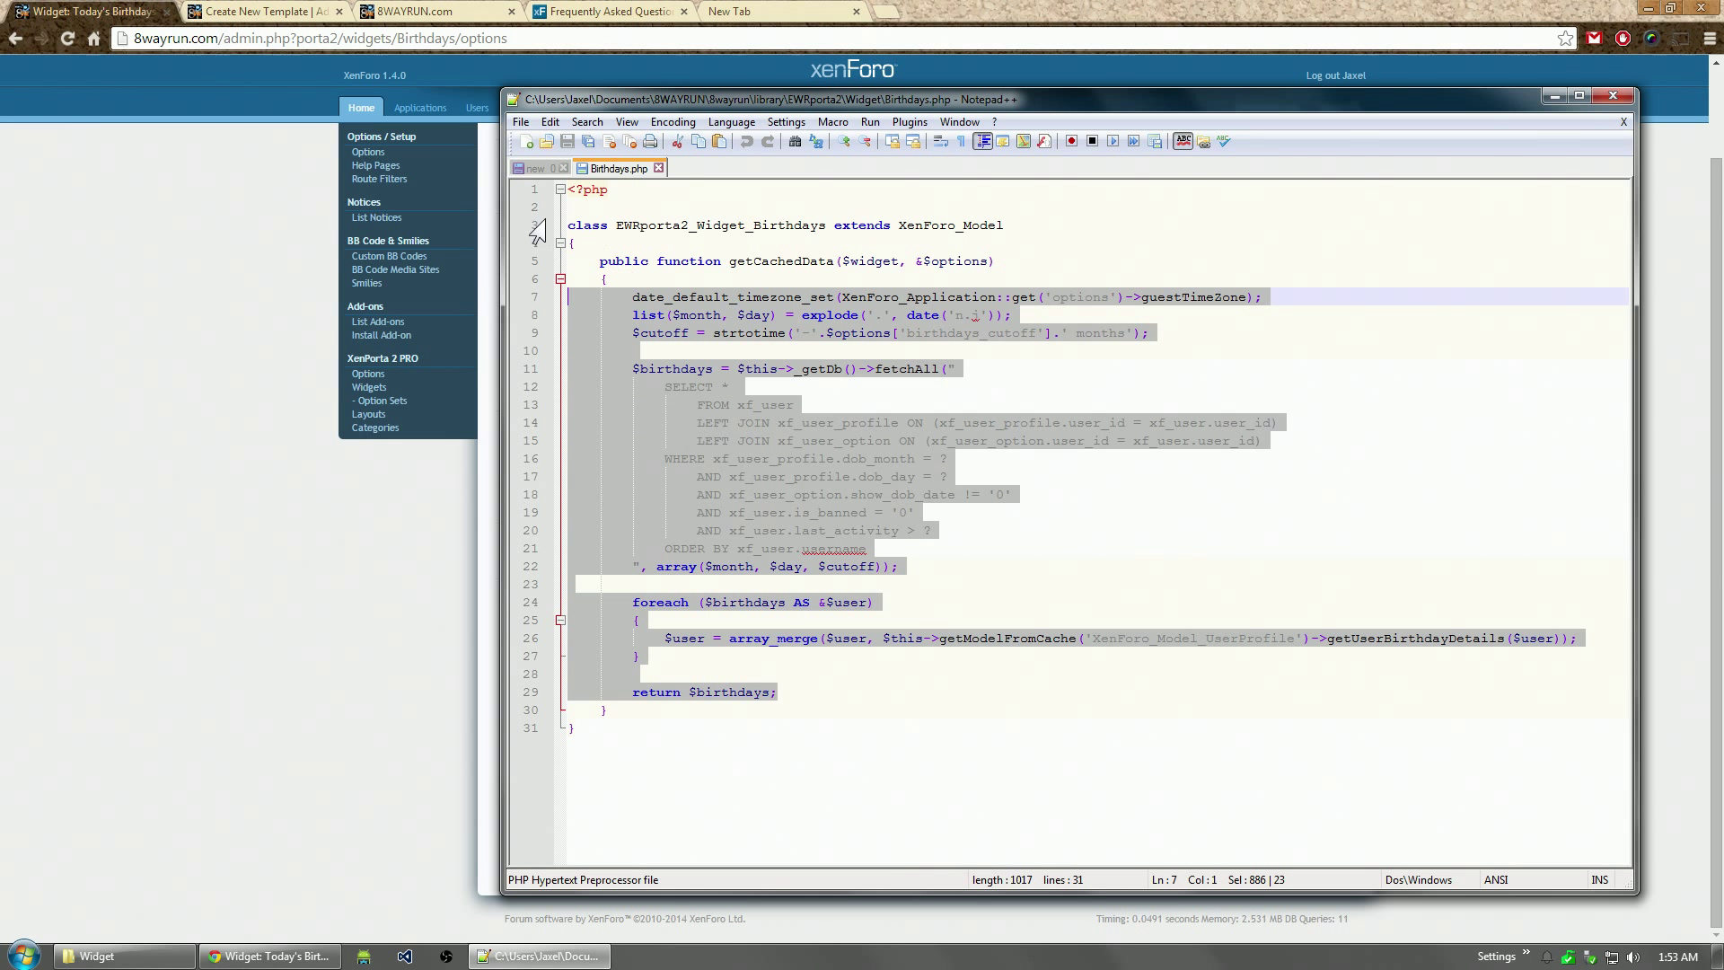
Step: Add a $wCached line below the iframe in the unsaved Twitch embed template draft in Notepad++
click(536, 167)
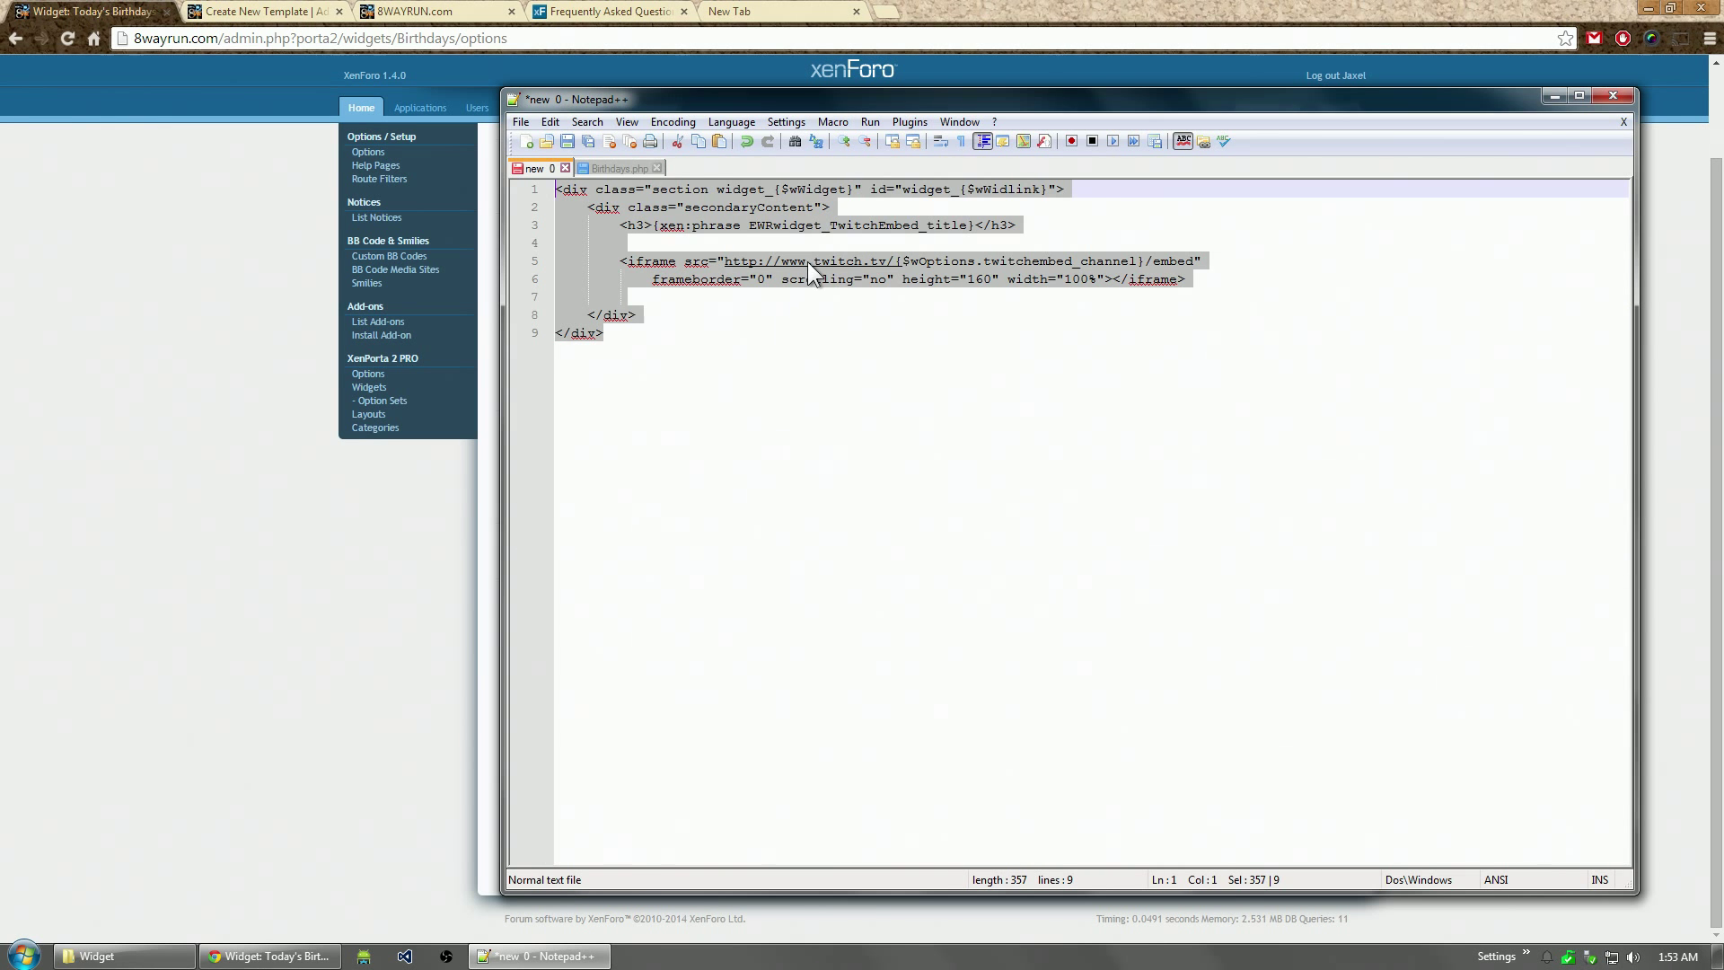
click(802, 262)
click(1245, 276)
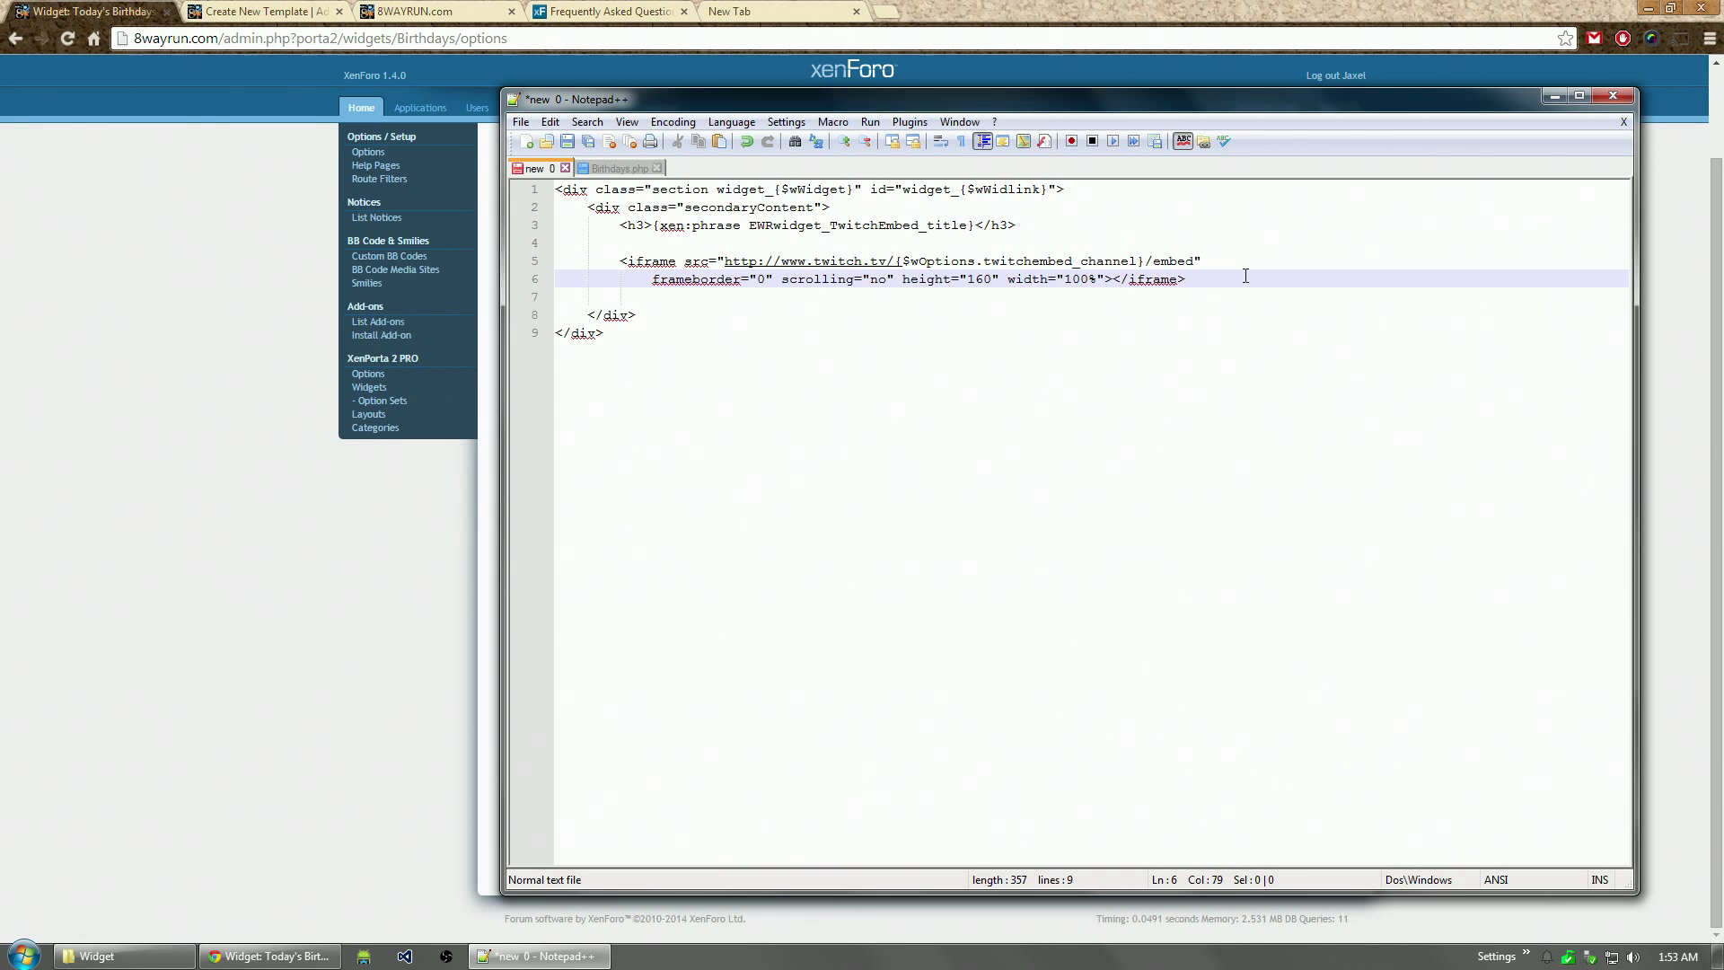
key(Return)
key(Return)
text($wCached)
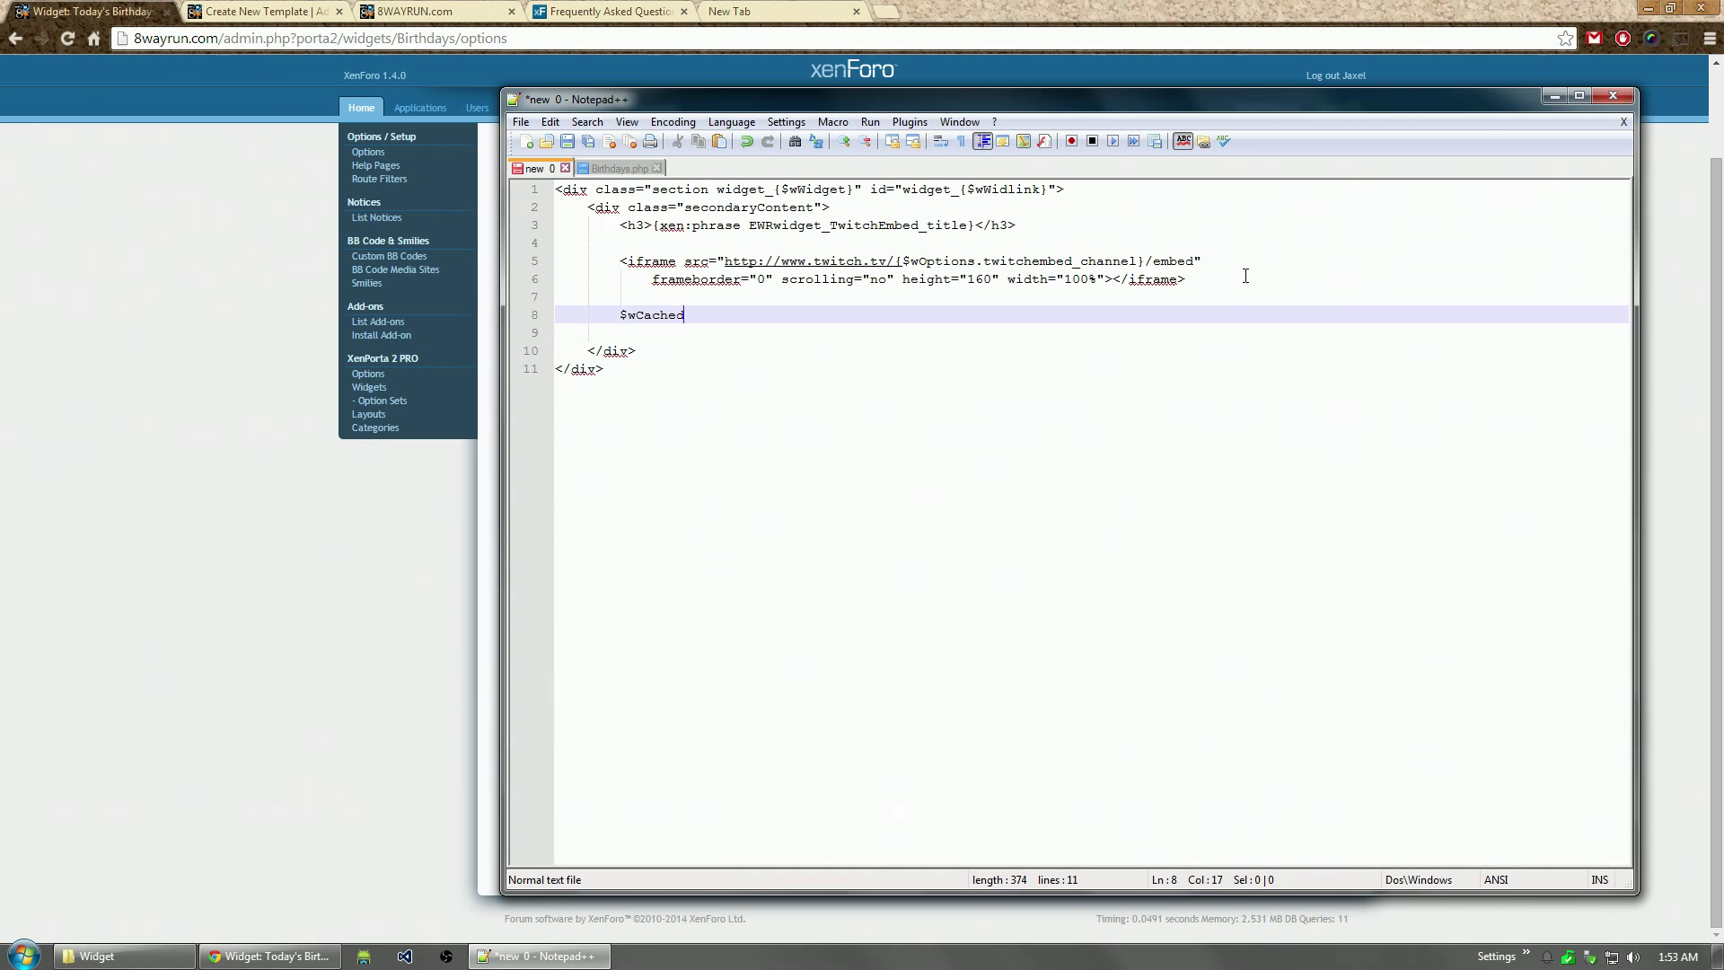
Step: Rename the getCachedData function in Birthdays.php to getUncachedData
key(Return)
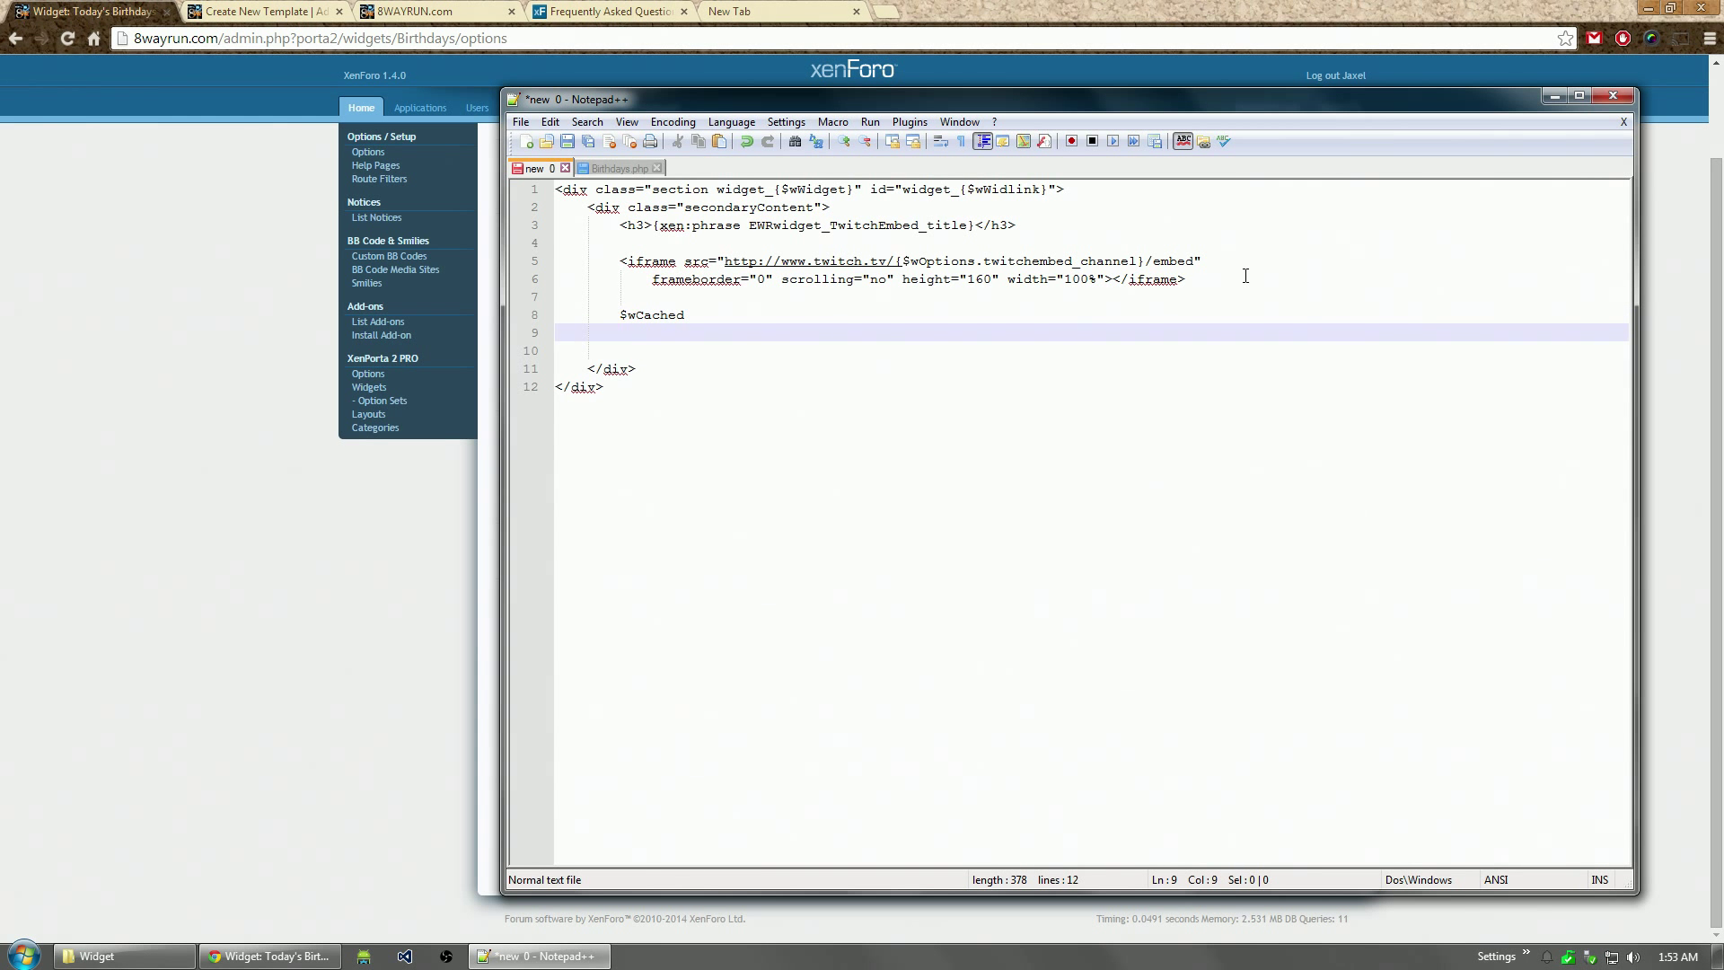
click(614, 169)
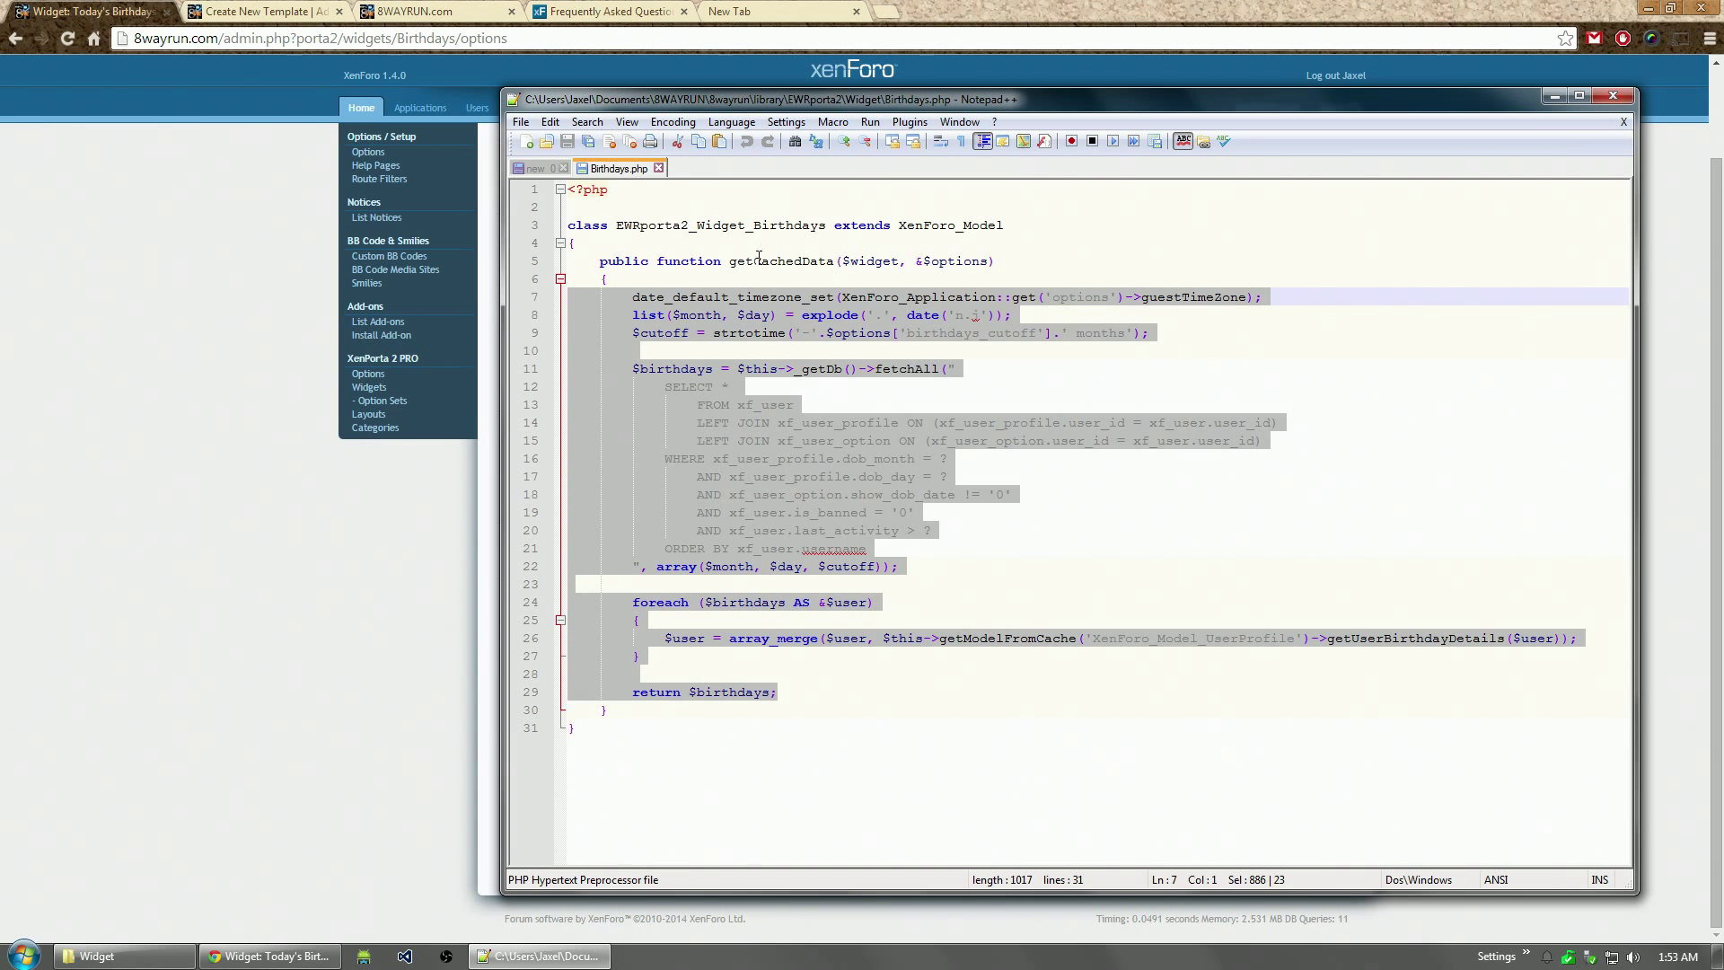
click(754, 261)
text(Unc)
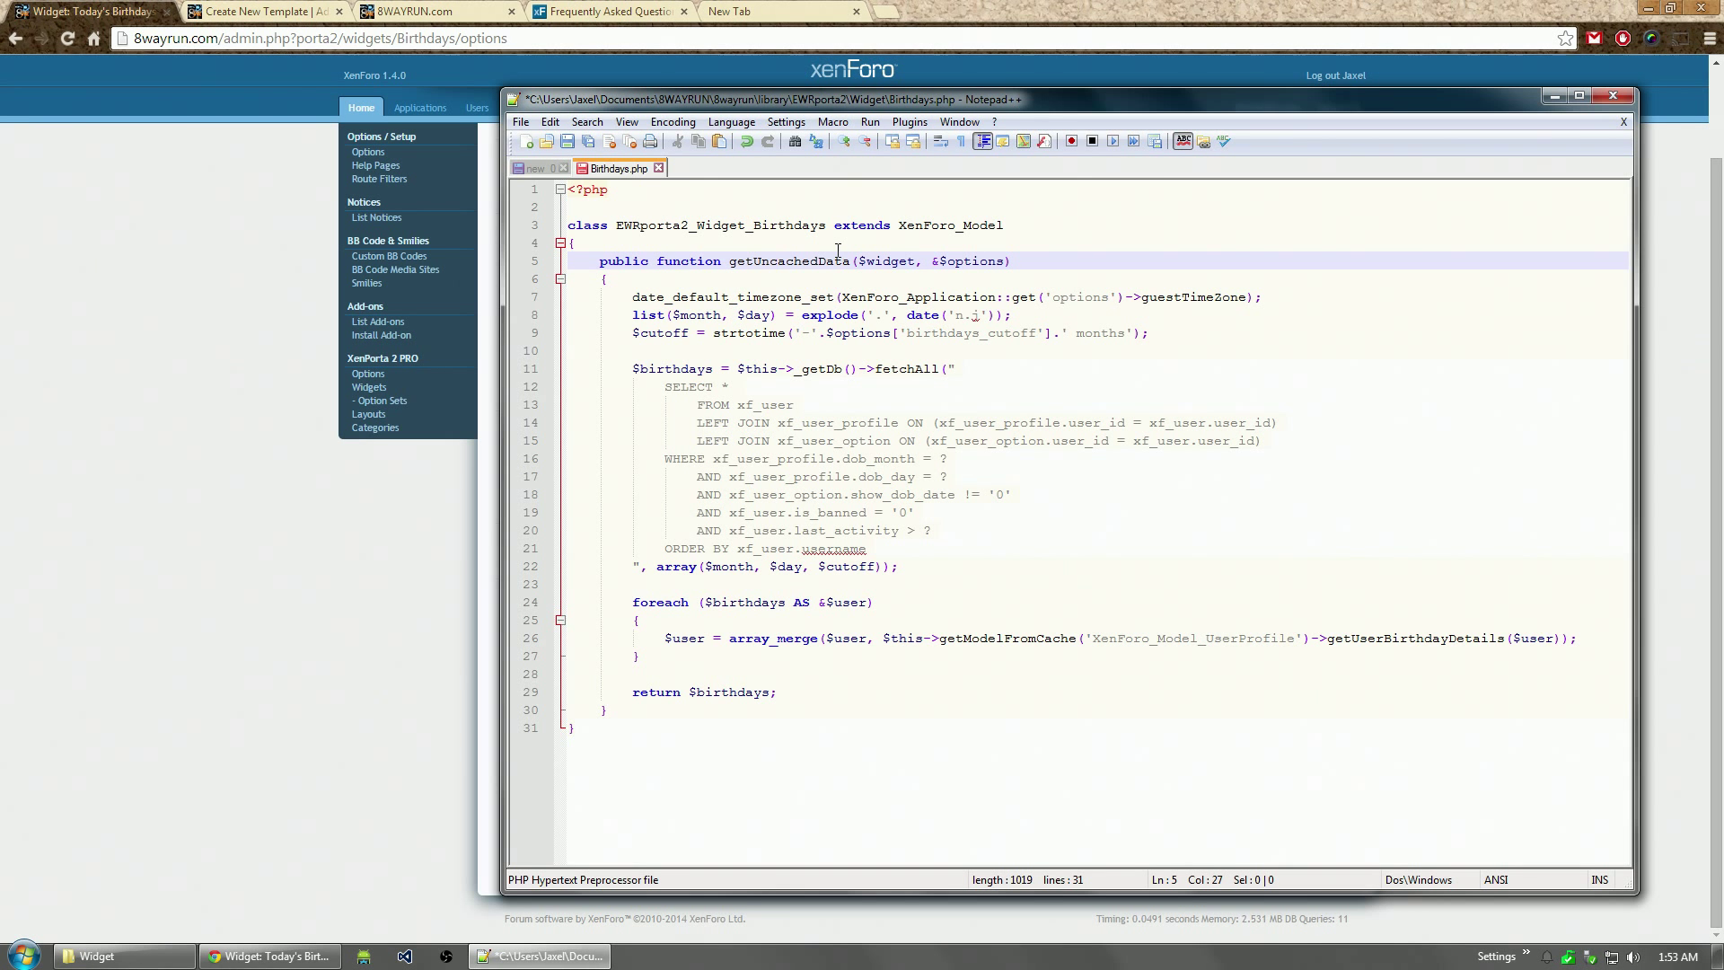
Step: Change the $wCached line below the iframe in the unsaved Twitch embed draft to $wUncached
click(535, 168)
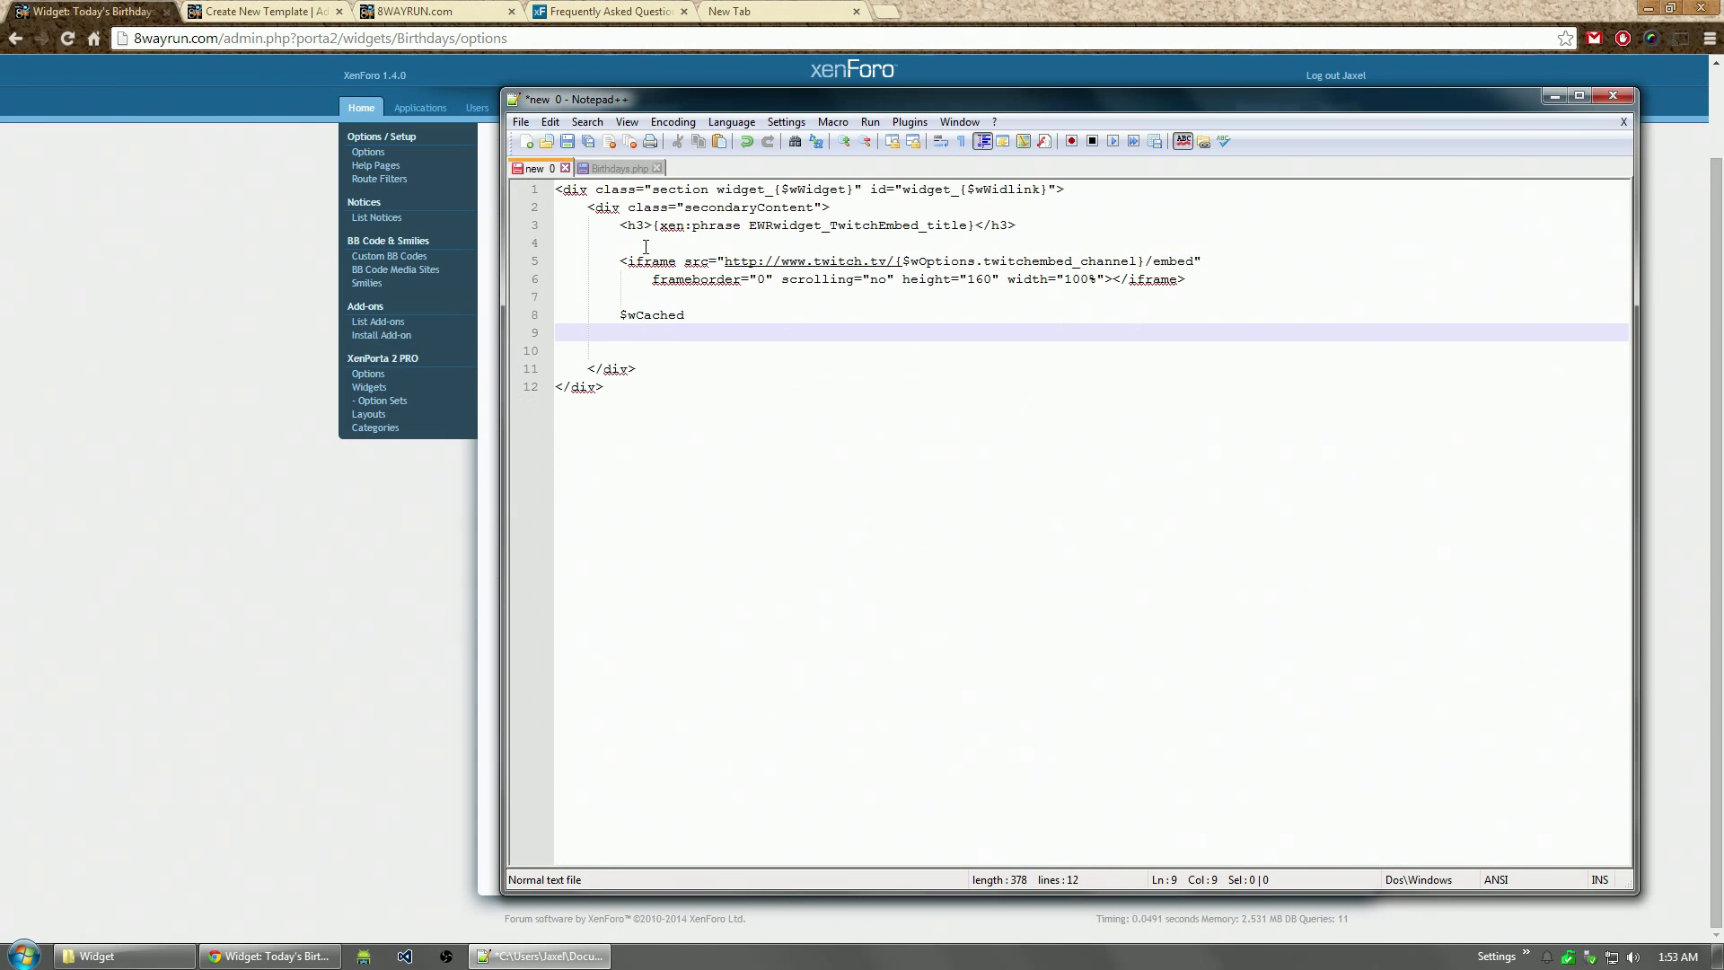
click(645, 320)
key(BackSpace)
text(Unc)
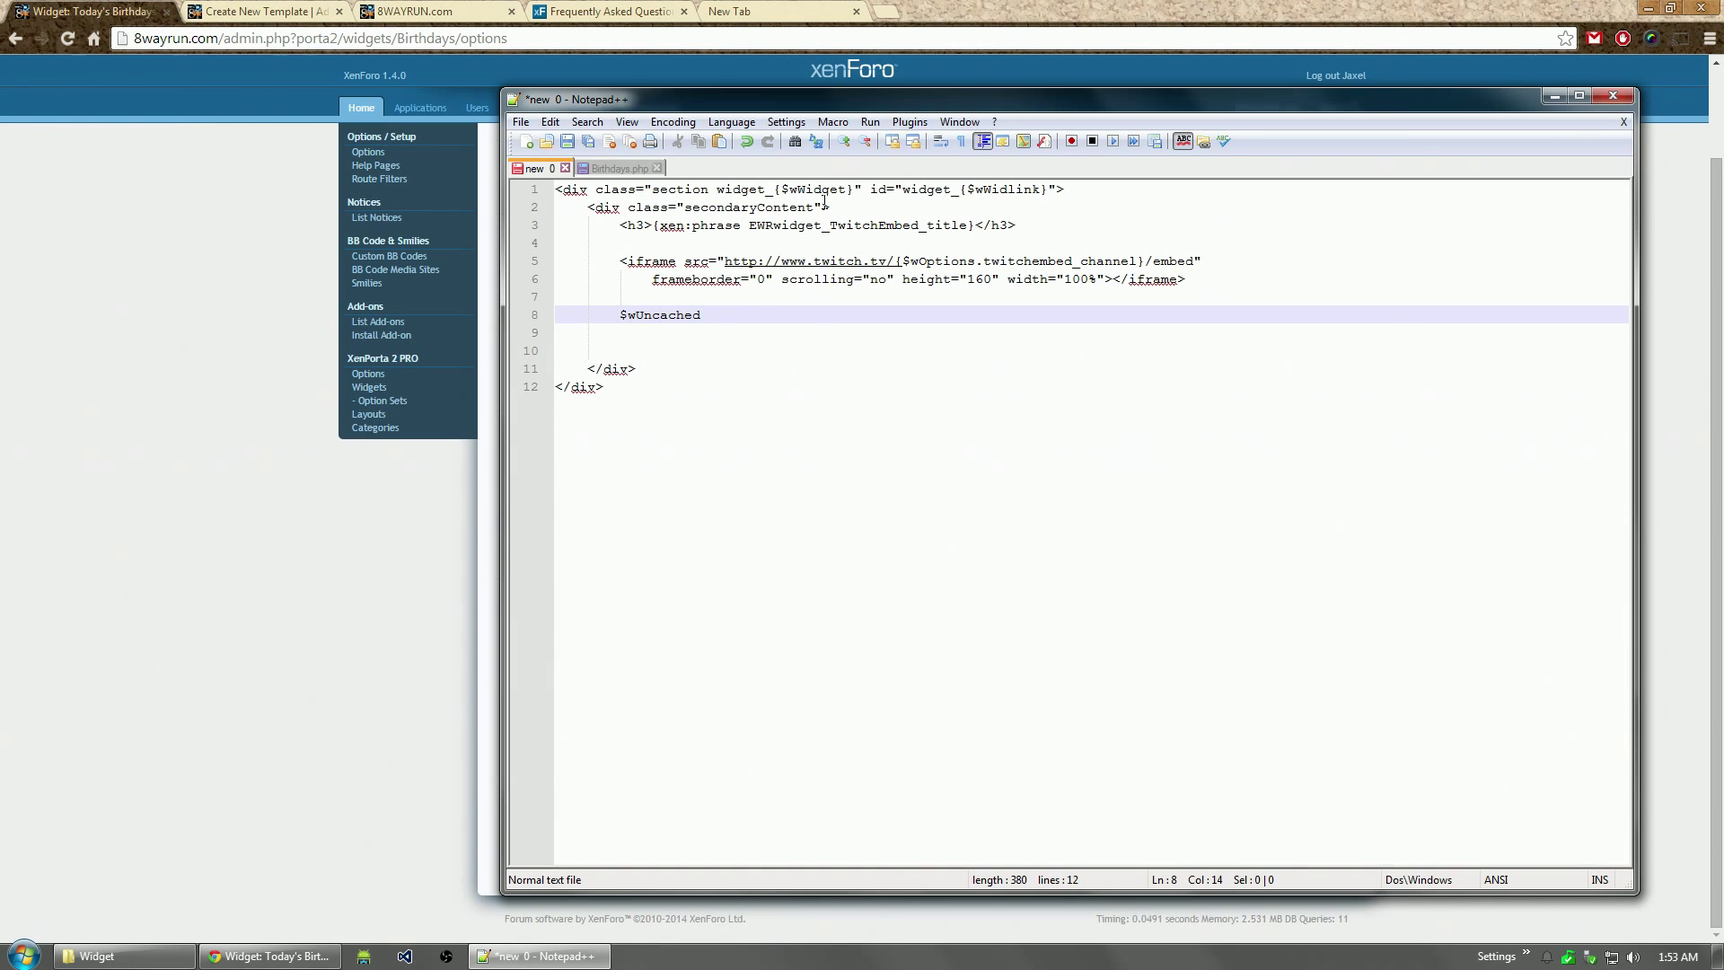
Step: Highlight the wOptions, wWidget and wWidlink variables in the draft, and replace the xen:phrase title in the h3 heading with $wTitle
double_click(938, 262)
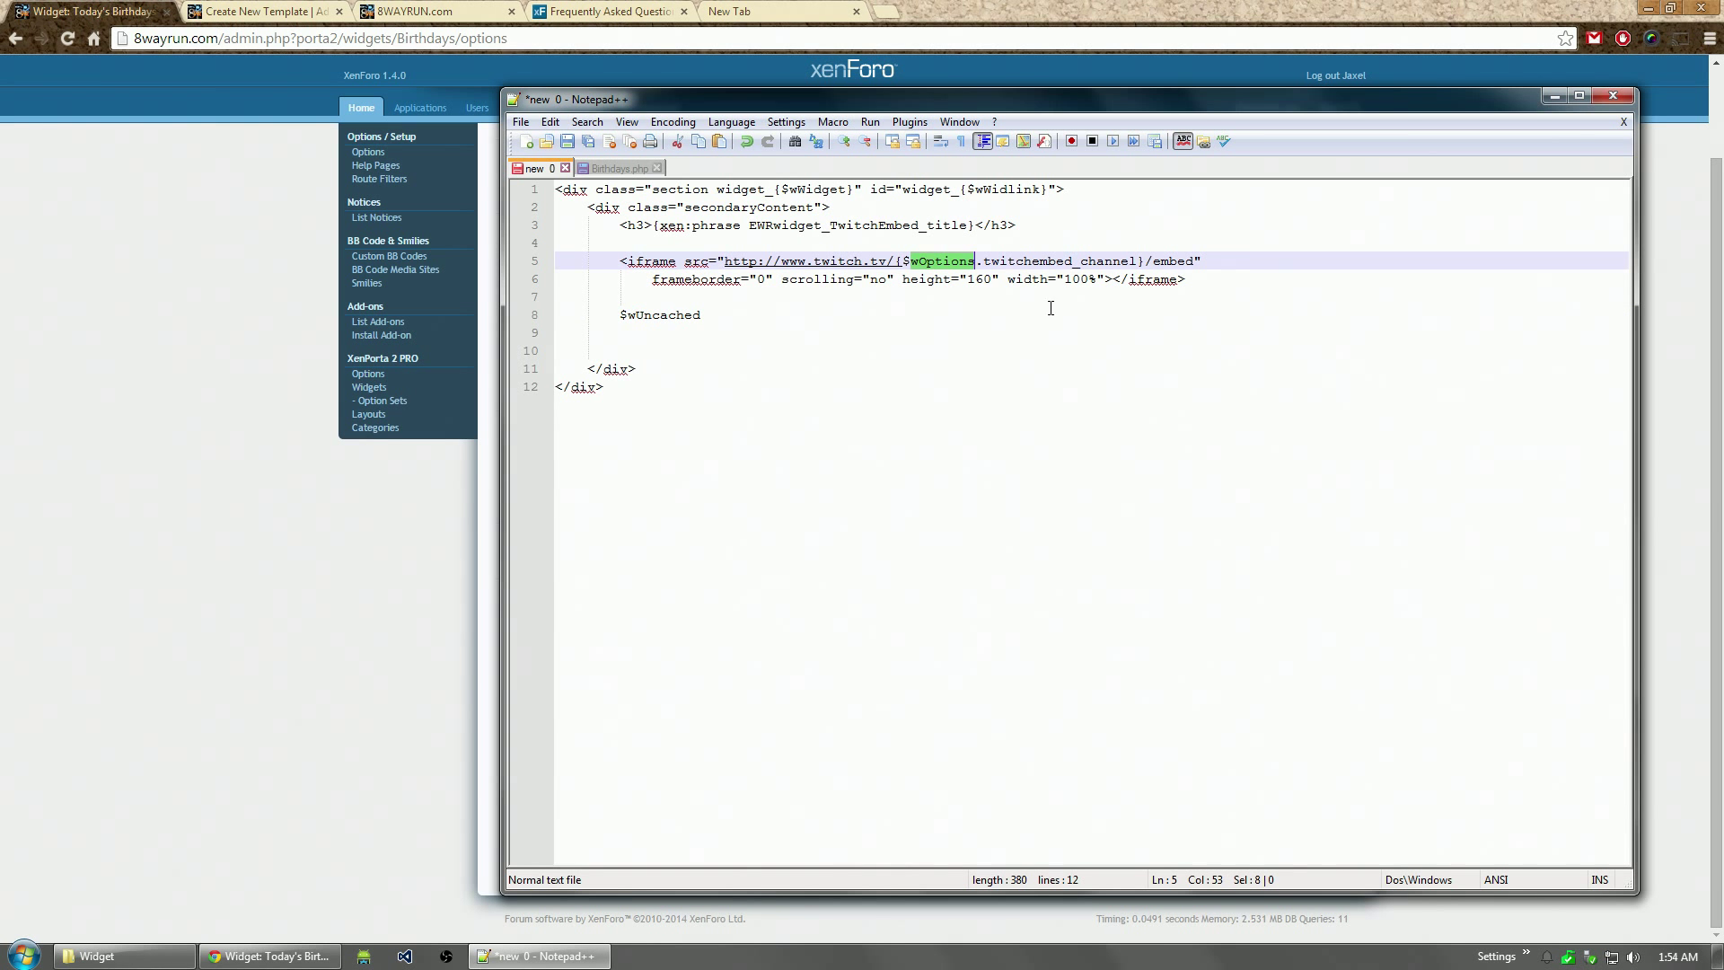
double_click(830, 189)
double_click(995, 189)
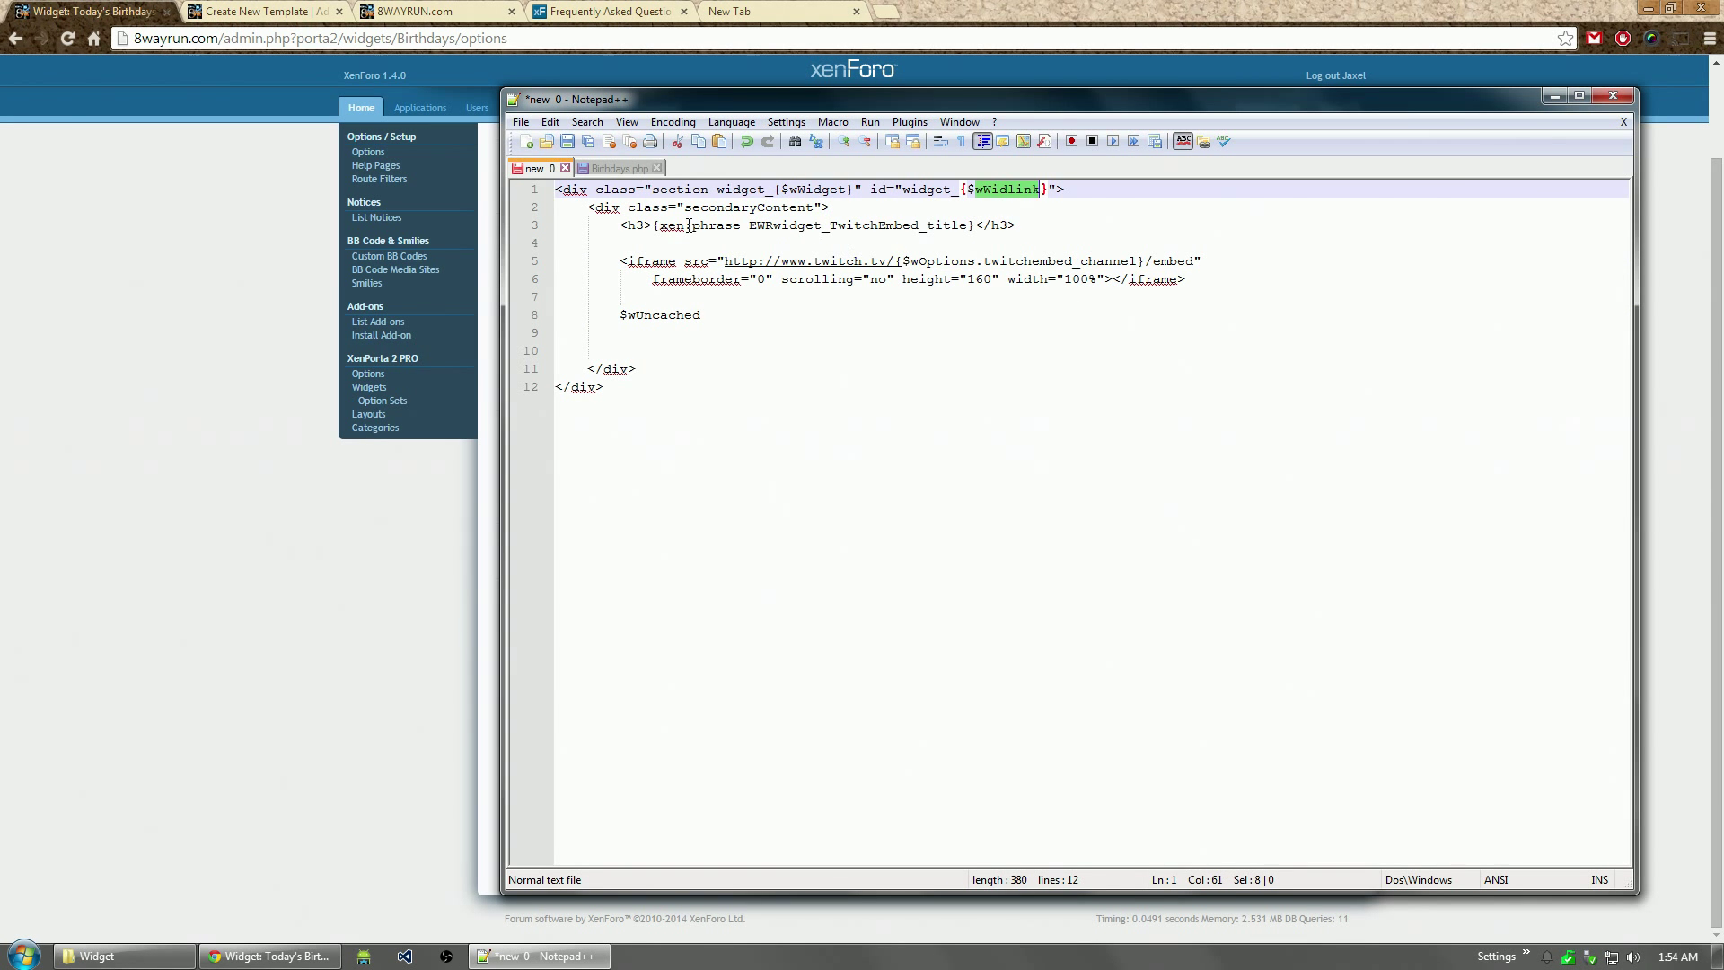
drag(660, 225, 968, 225)
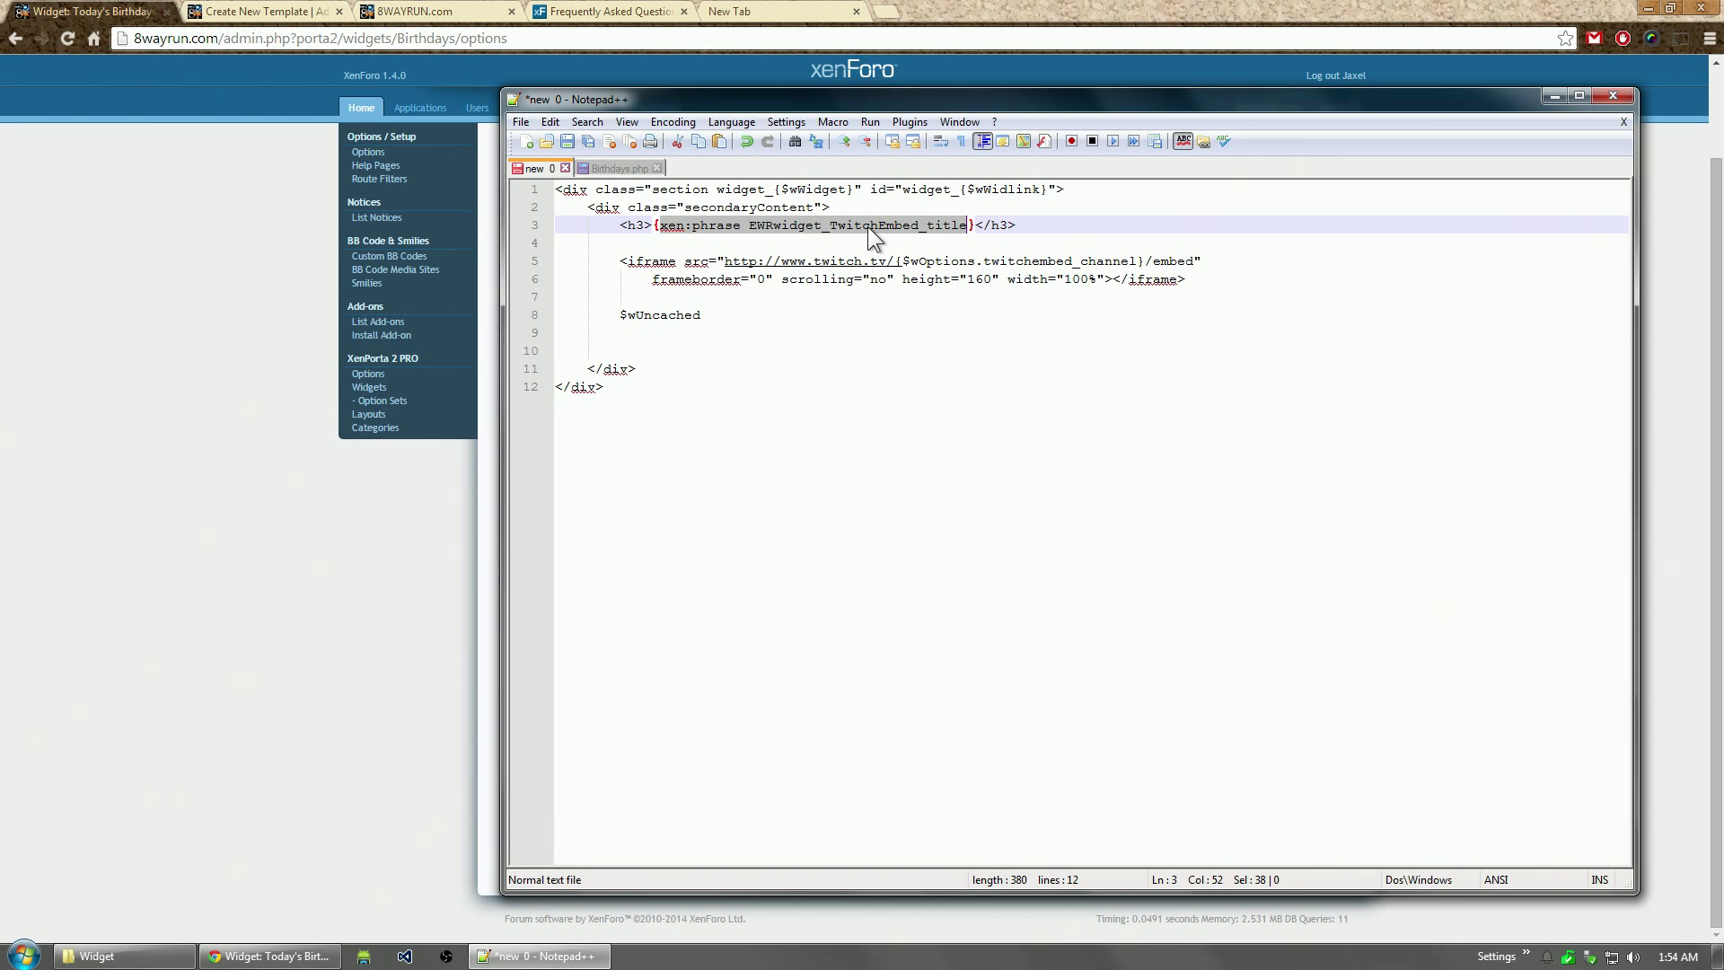
text($wTitle)
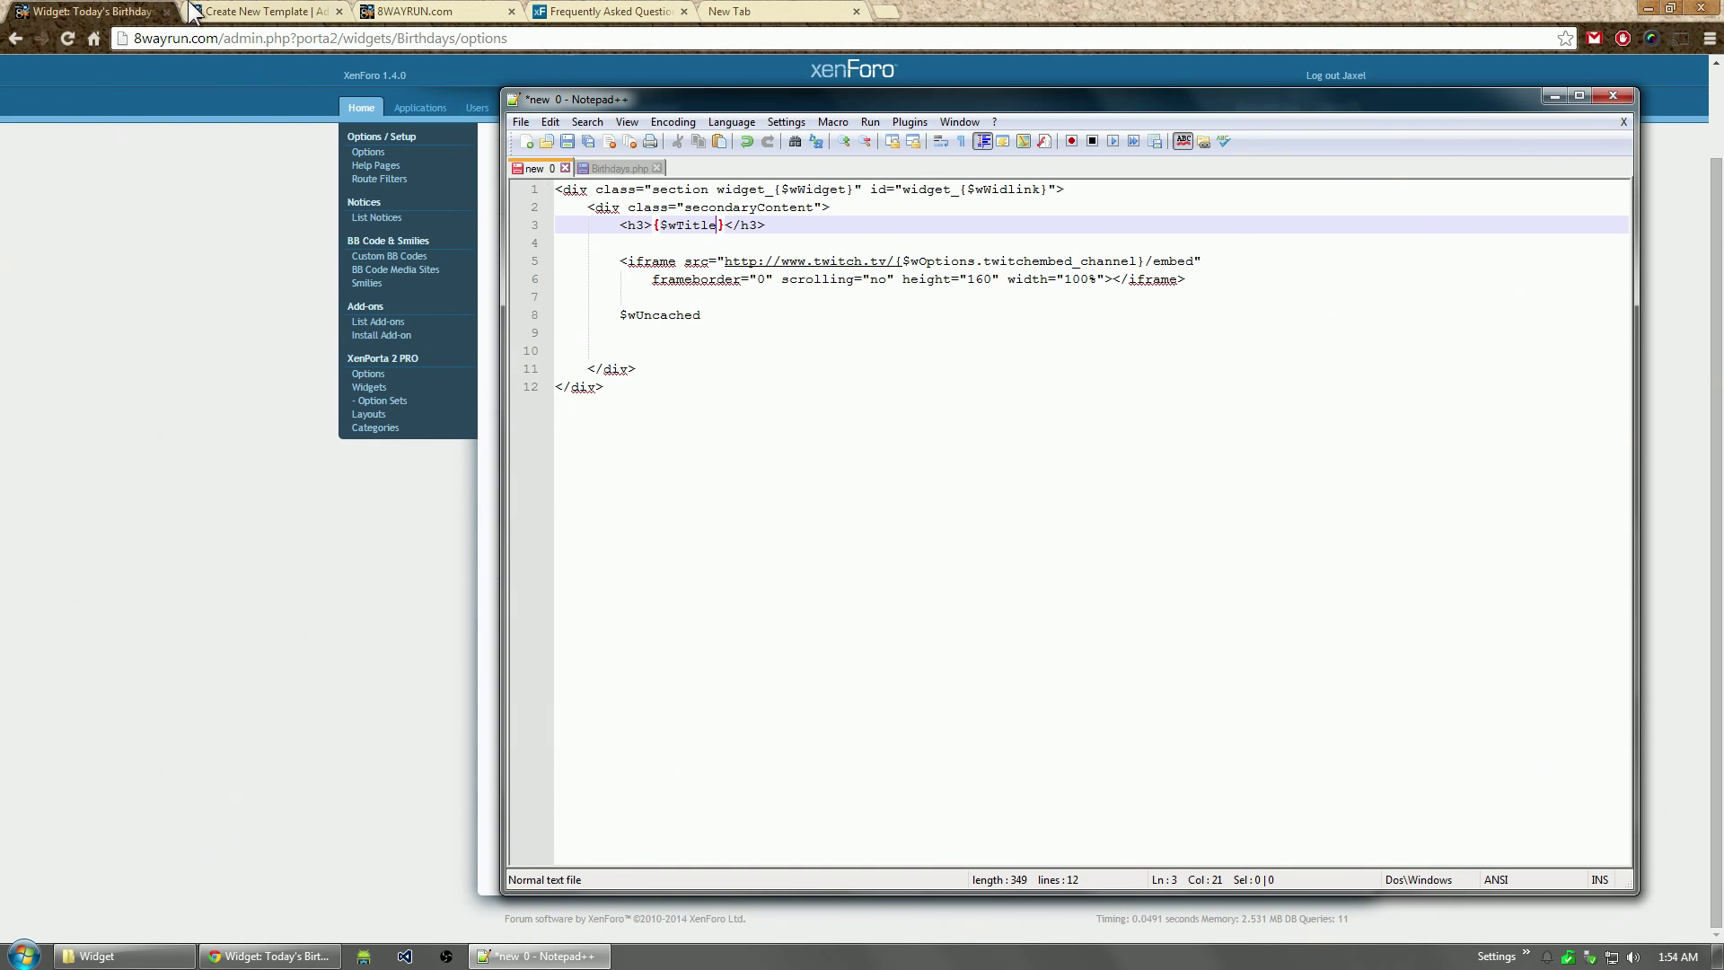
Step: Switch to the browser, open the layout grid of Article List, and view the Embedded Stream widget on the 8WAYRUN.com home page
click(282, 46)
click(361, 414)
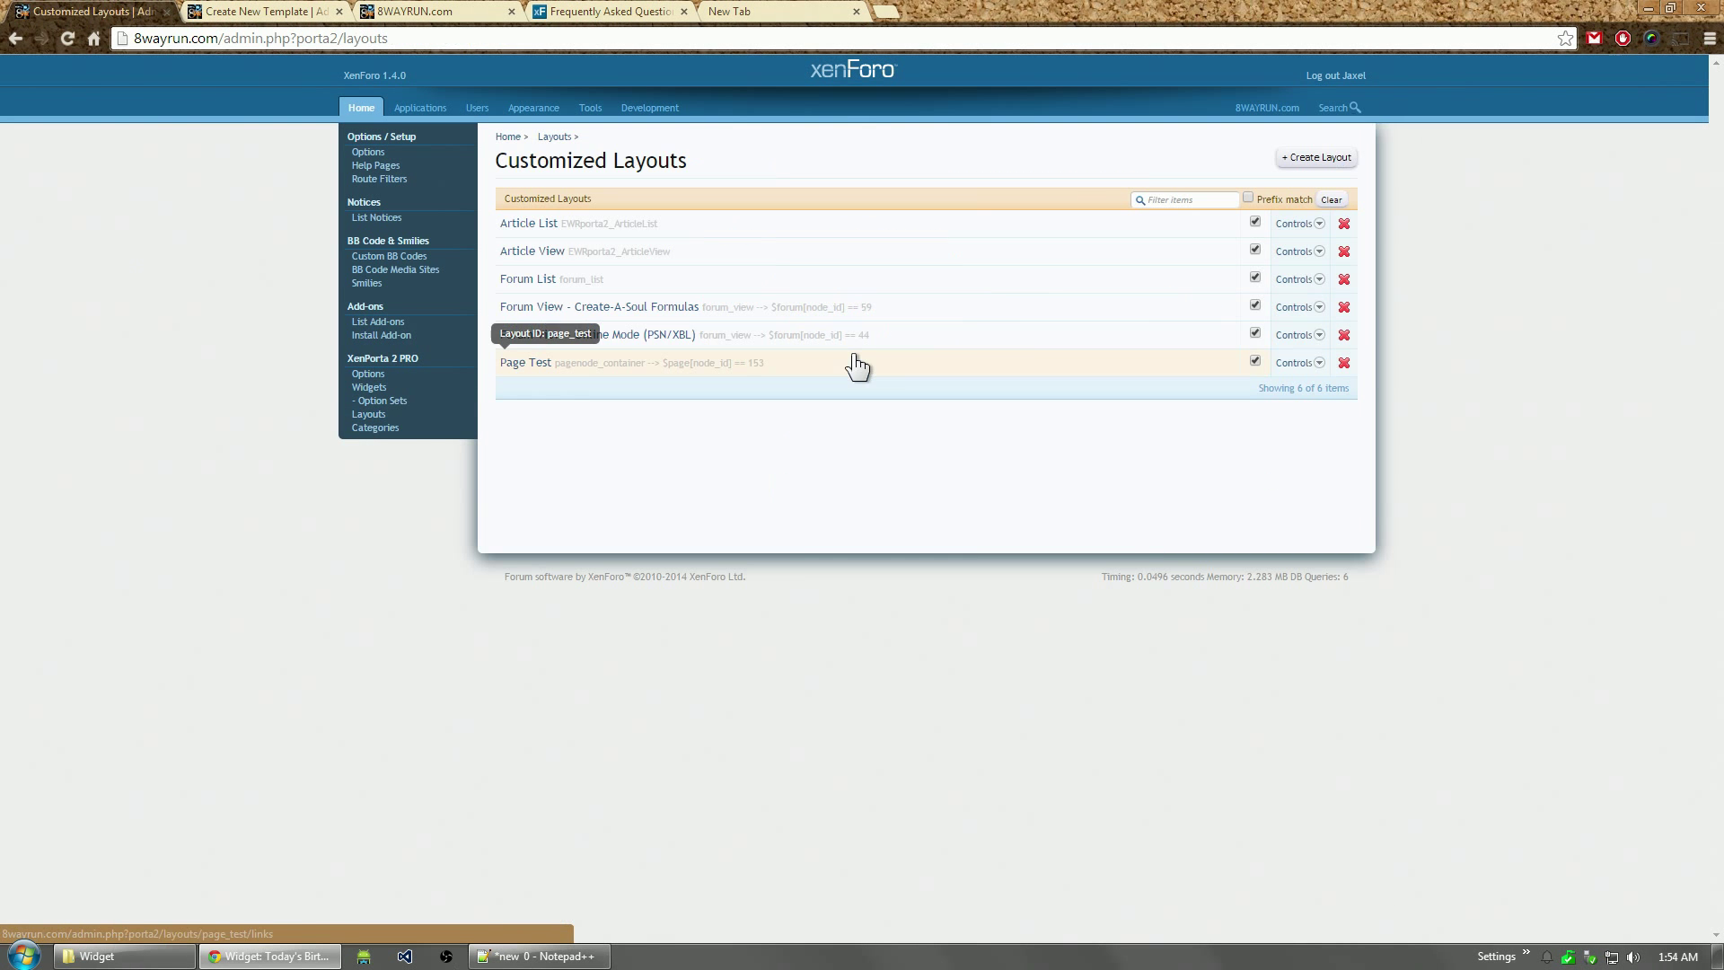
click(581, 225)
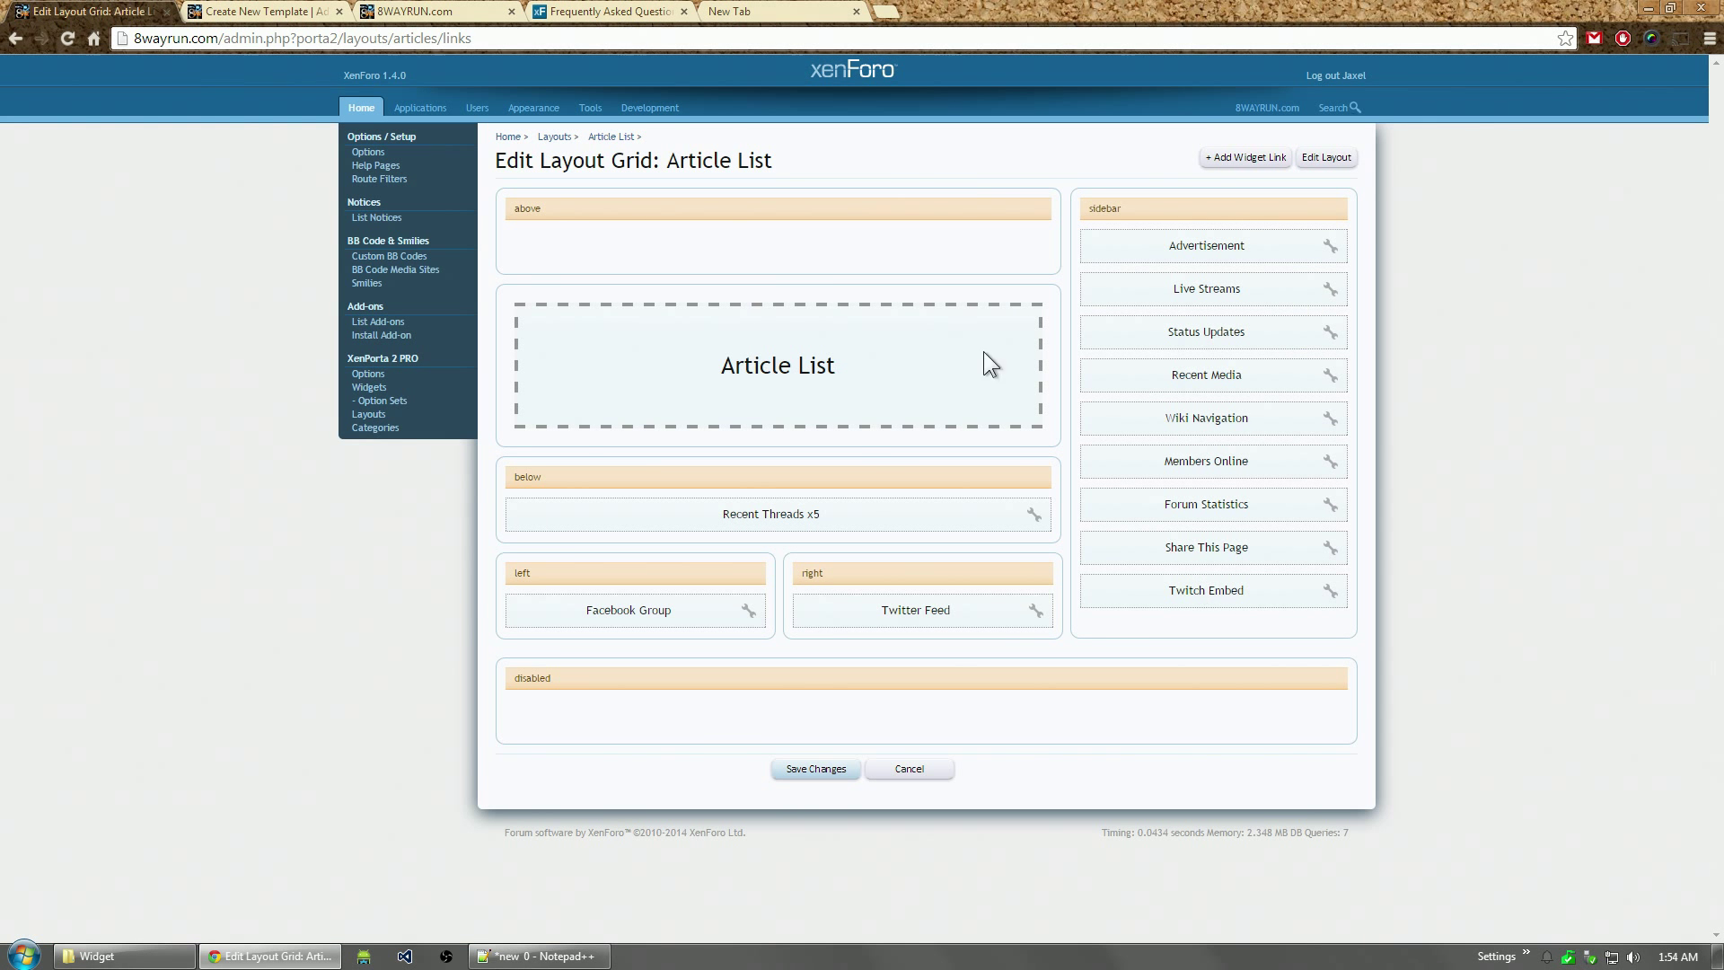
click(431, 11)
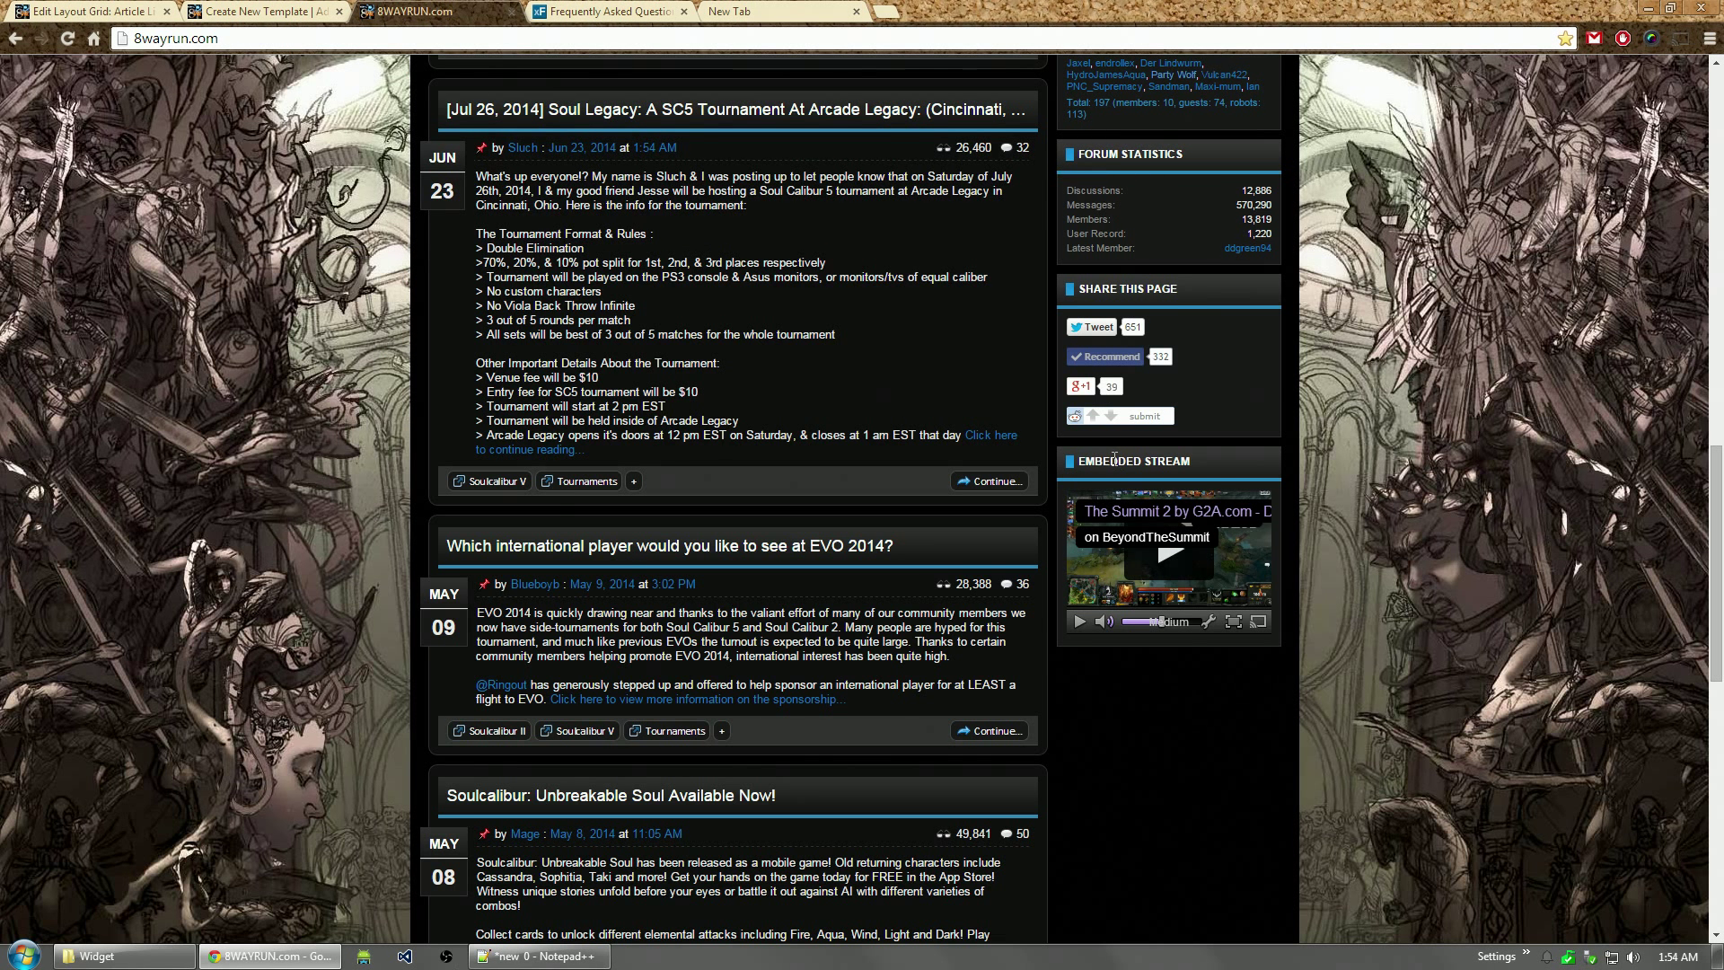
Step: Replace $wUncached with $wDatetime in the Twitch embed draft in Notepad++
click(538, 955)
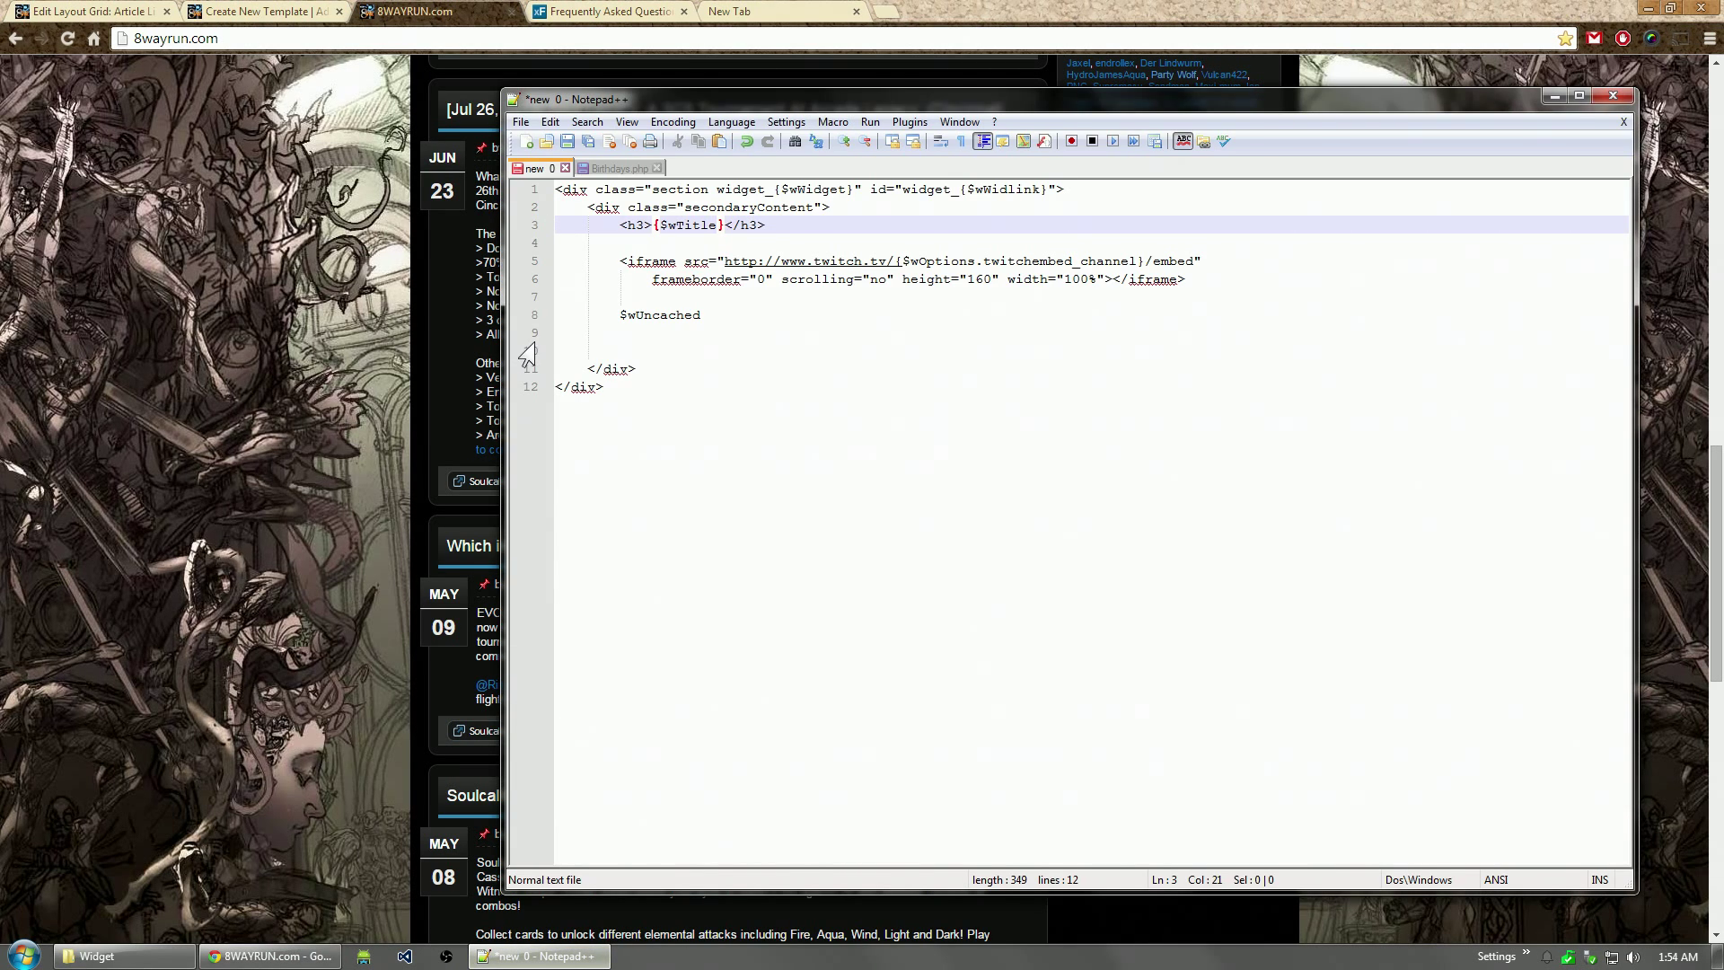
double_click(678, 315)
text(wDatetime)
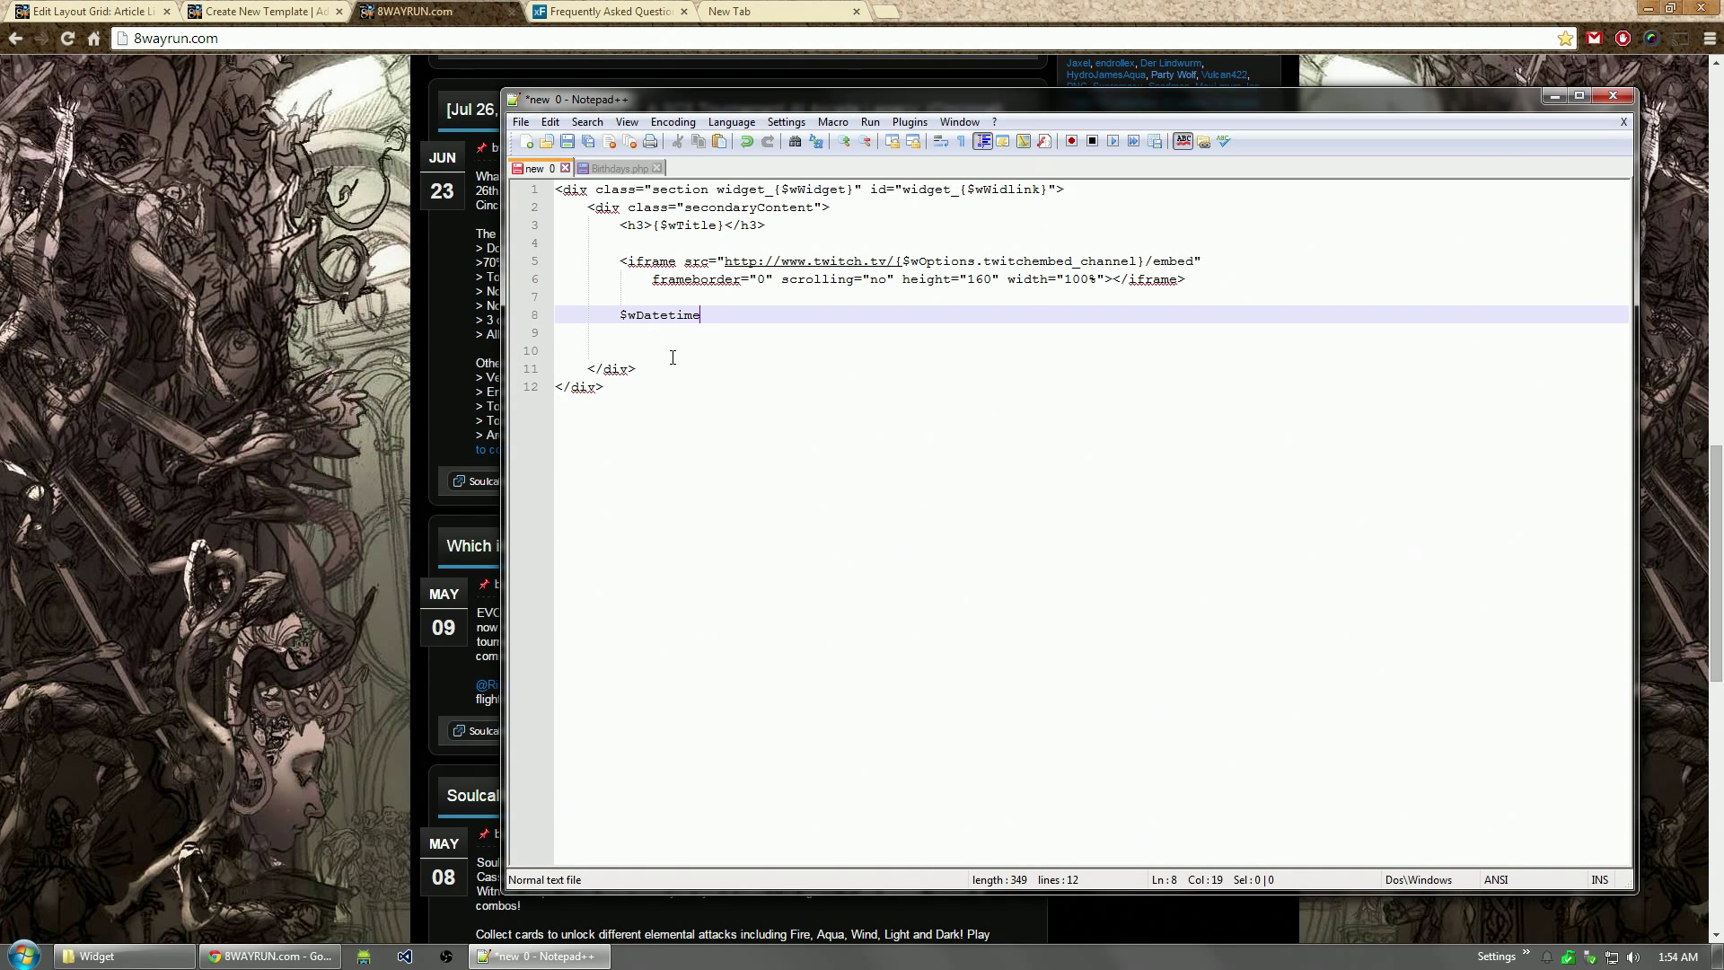
Step: Delete the $wDatetime line and the blank lines around it from the draft, and return to the Article List layout grid in the browser
drag(672, 357, 813, 299)
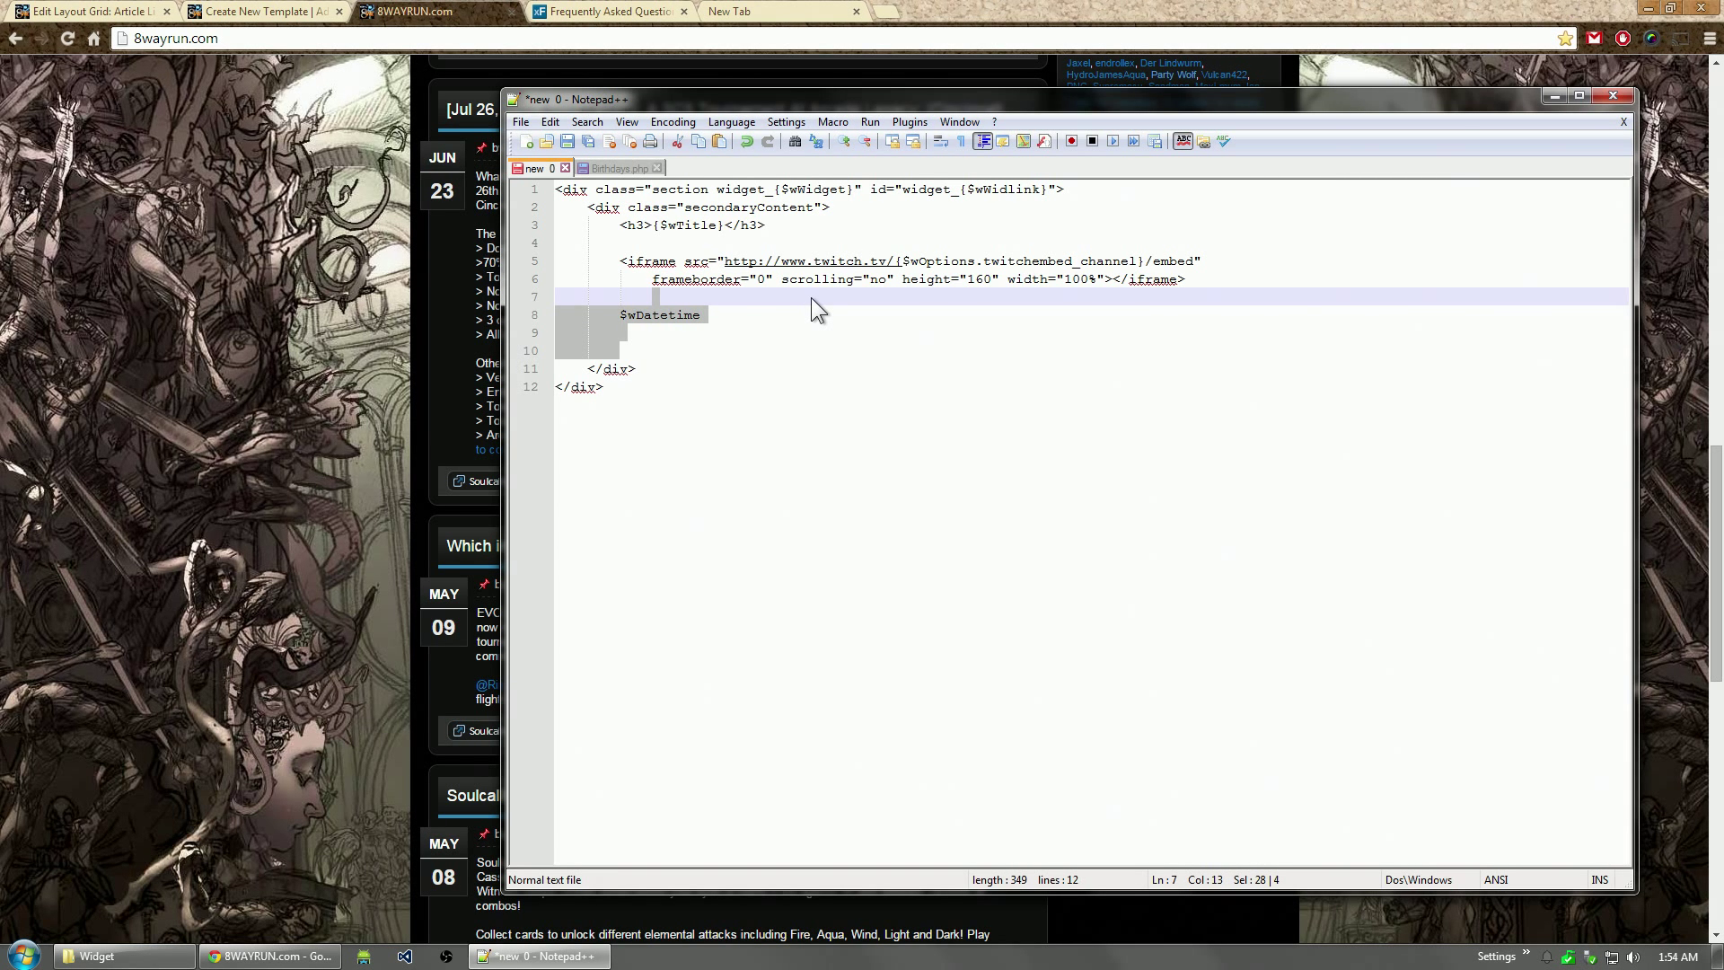
key(Delete)
click(45, 10)
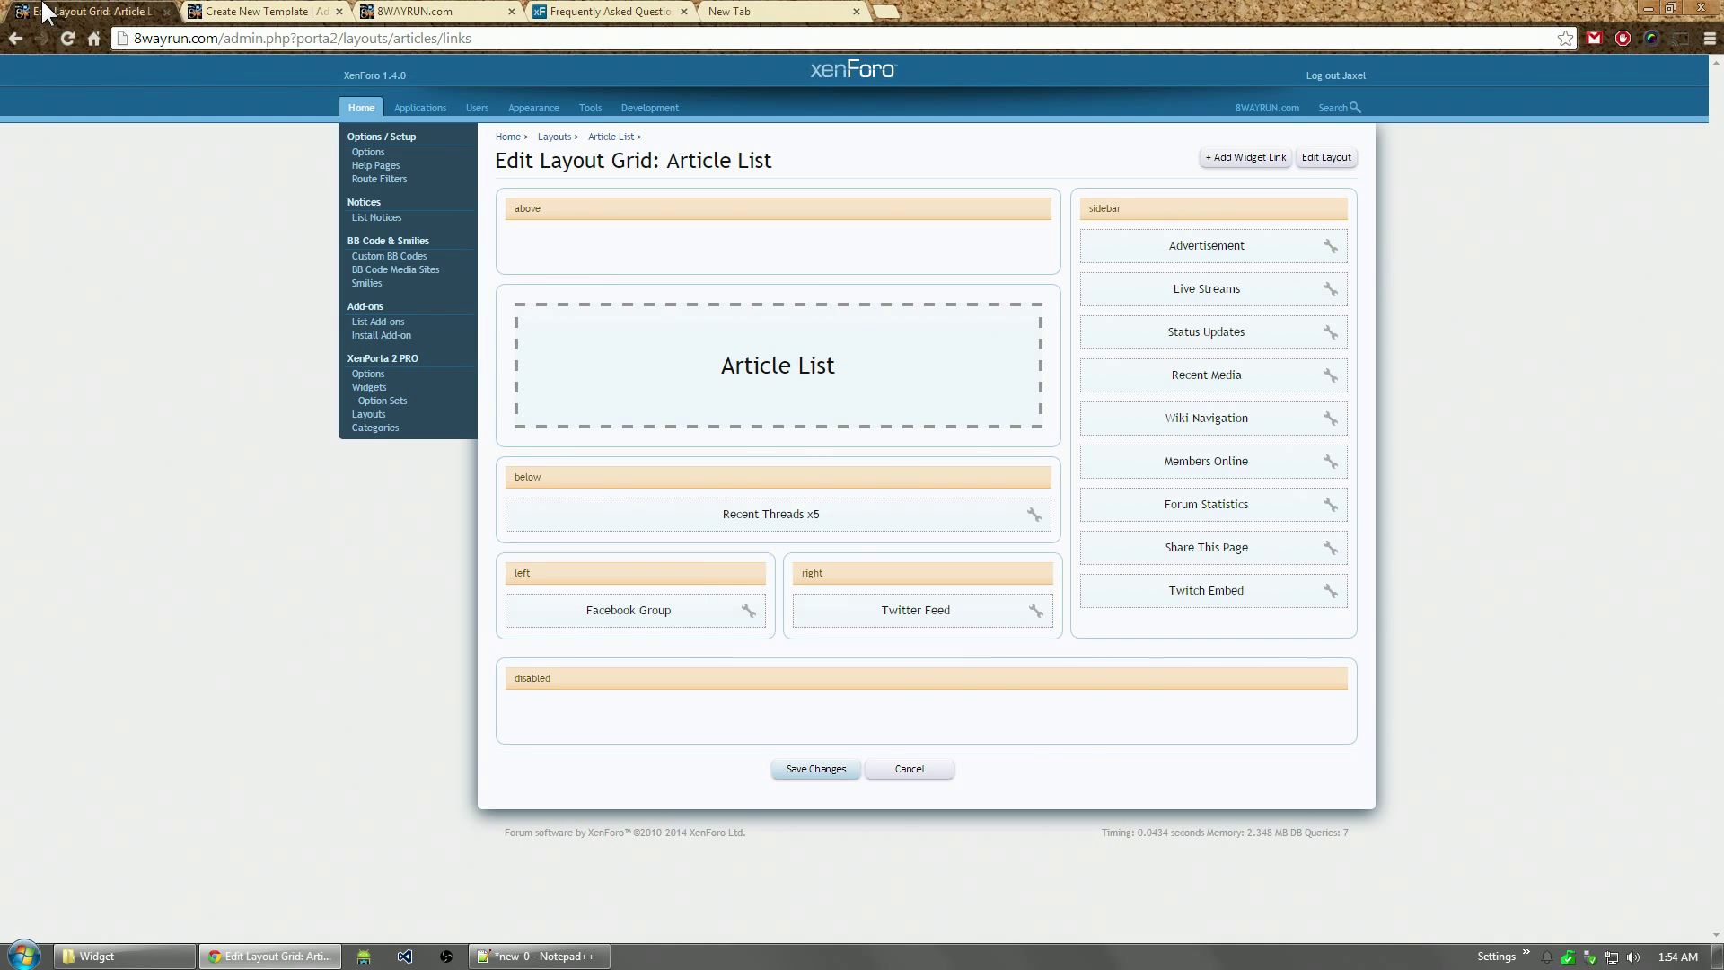